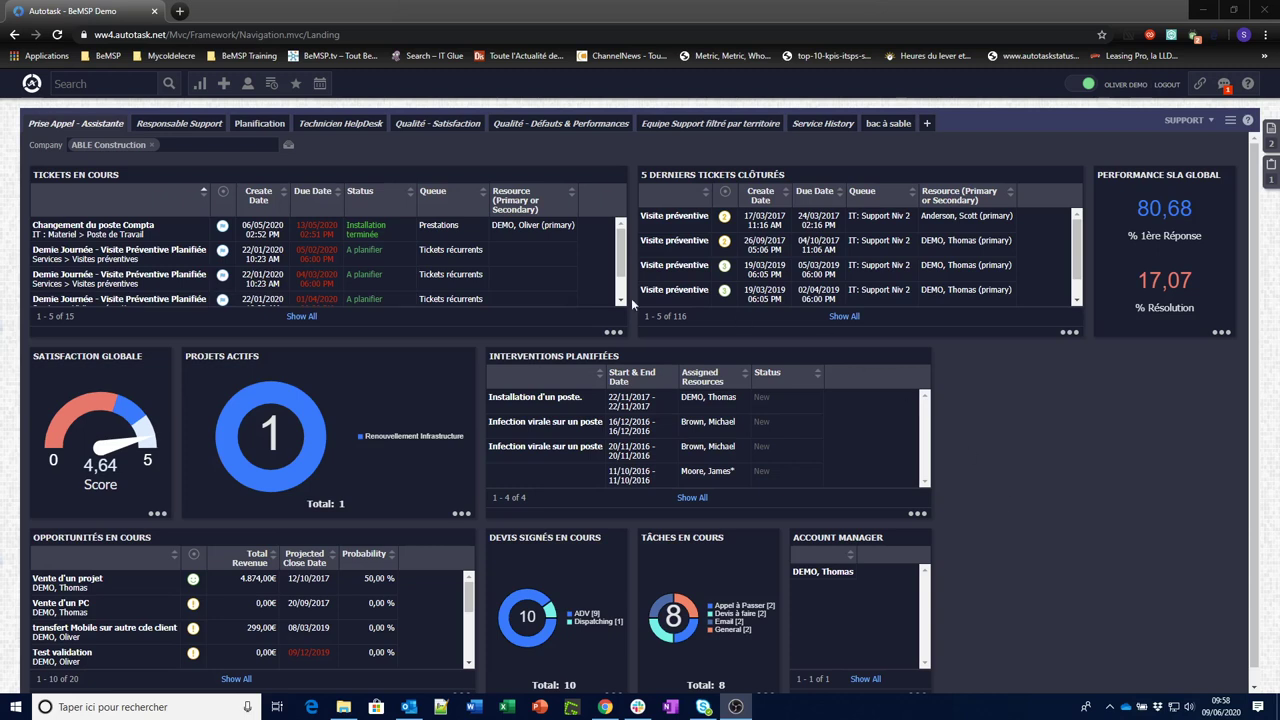
Step: Open the Commercial - Mes Clients security level from the Resources/Users admin settings and expand its CRM permissions
click(32, 83)
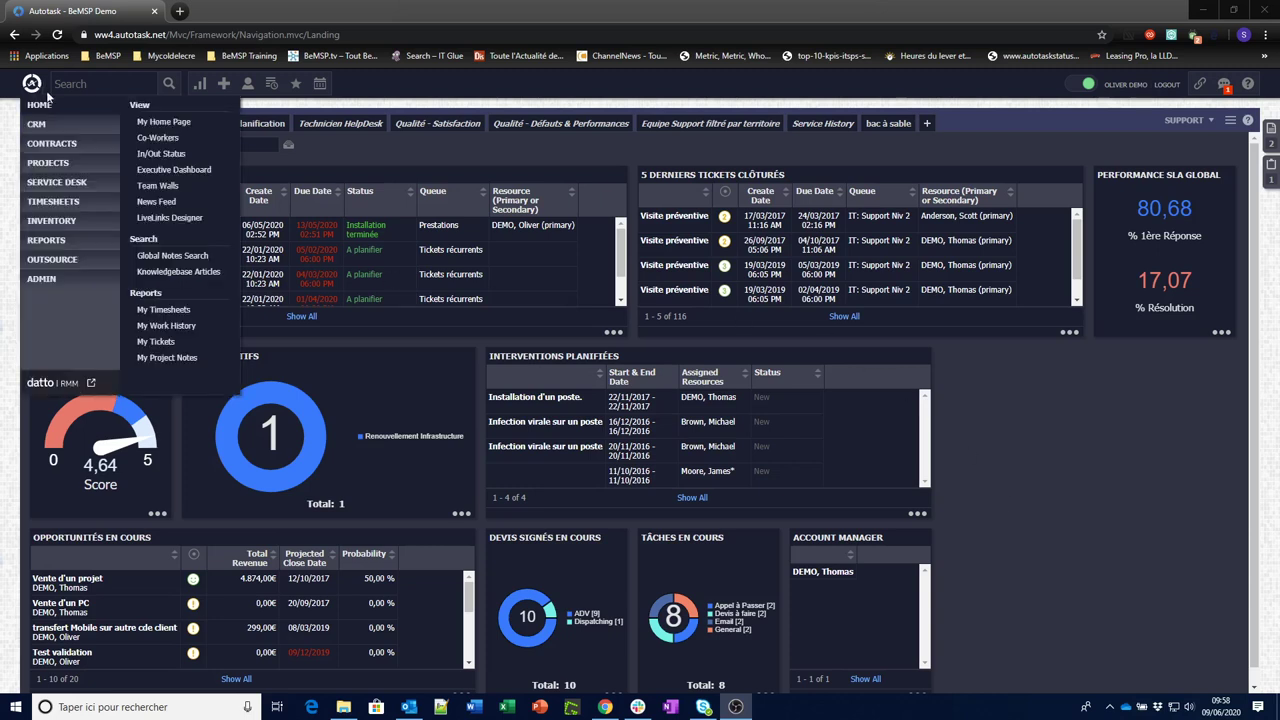
mouse_move(41, 283)
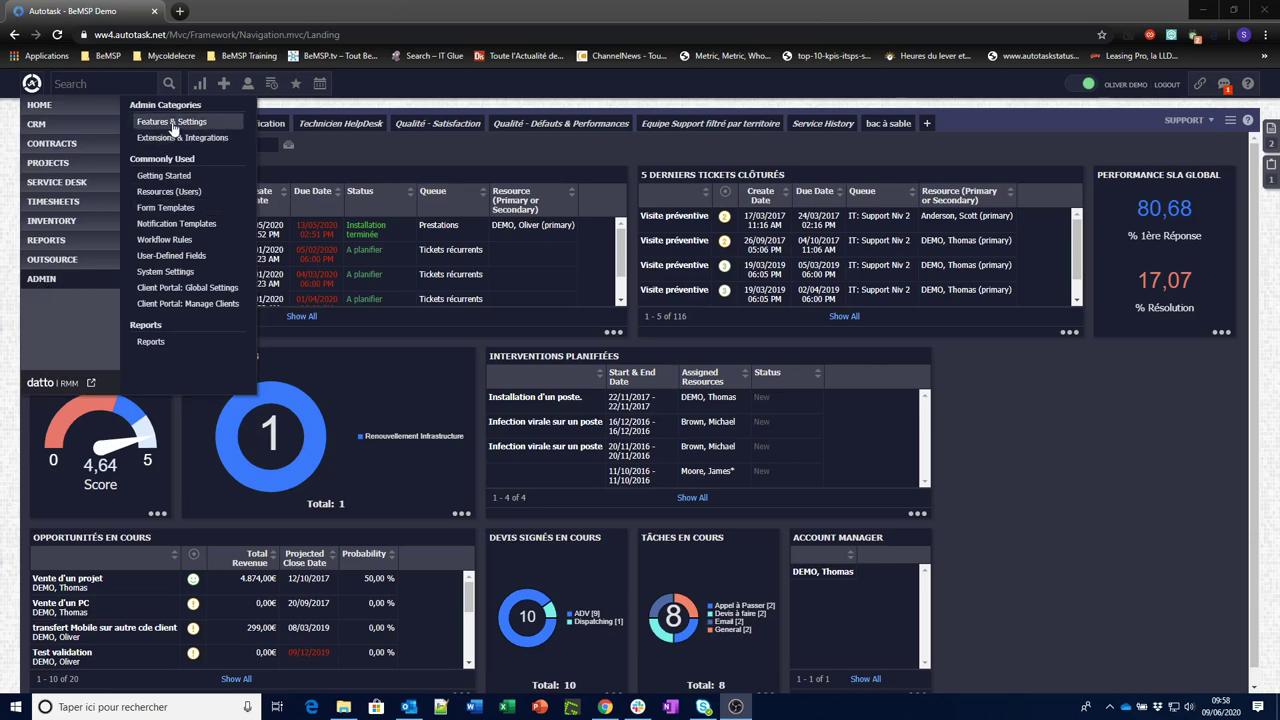
click(172, 122)
click(36, 258)
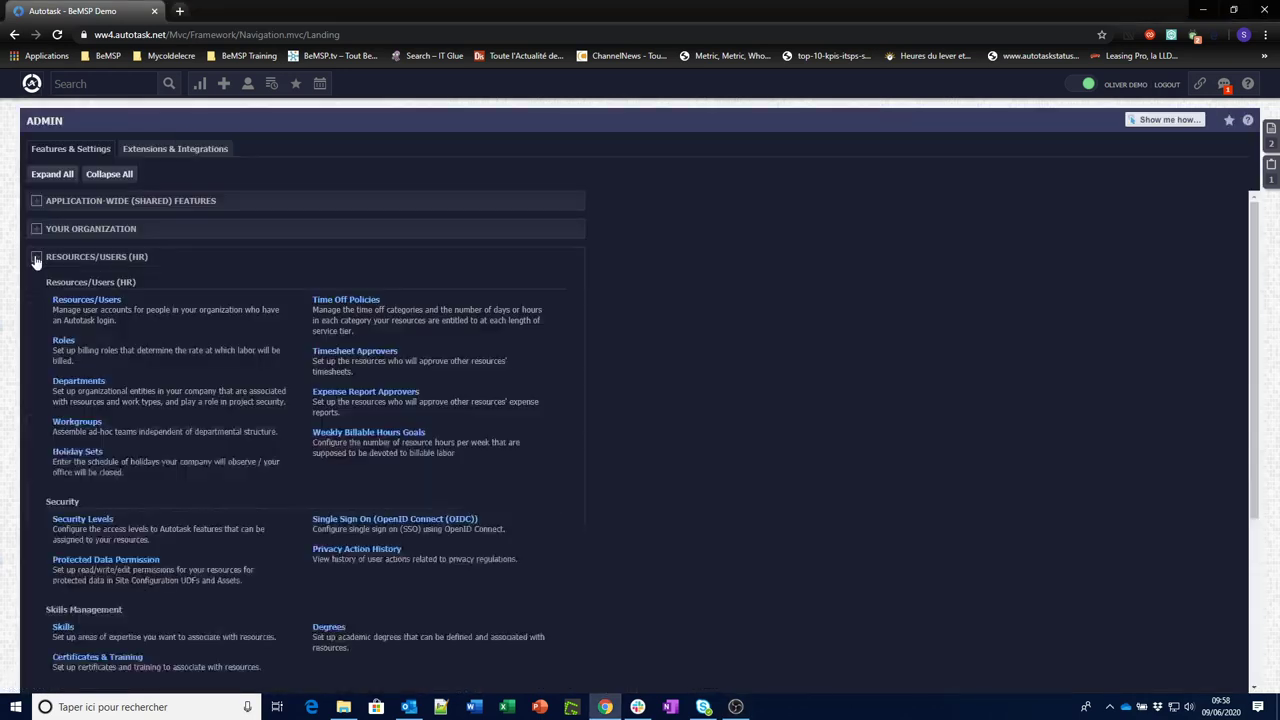
click(99, 520)
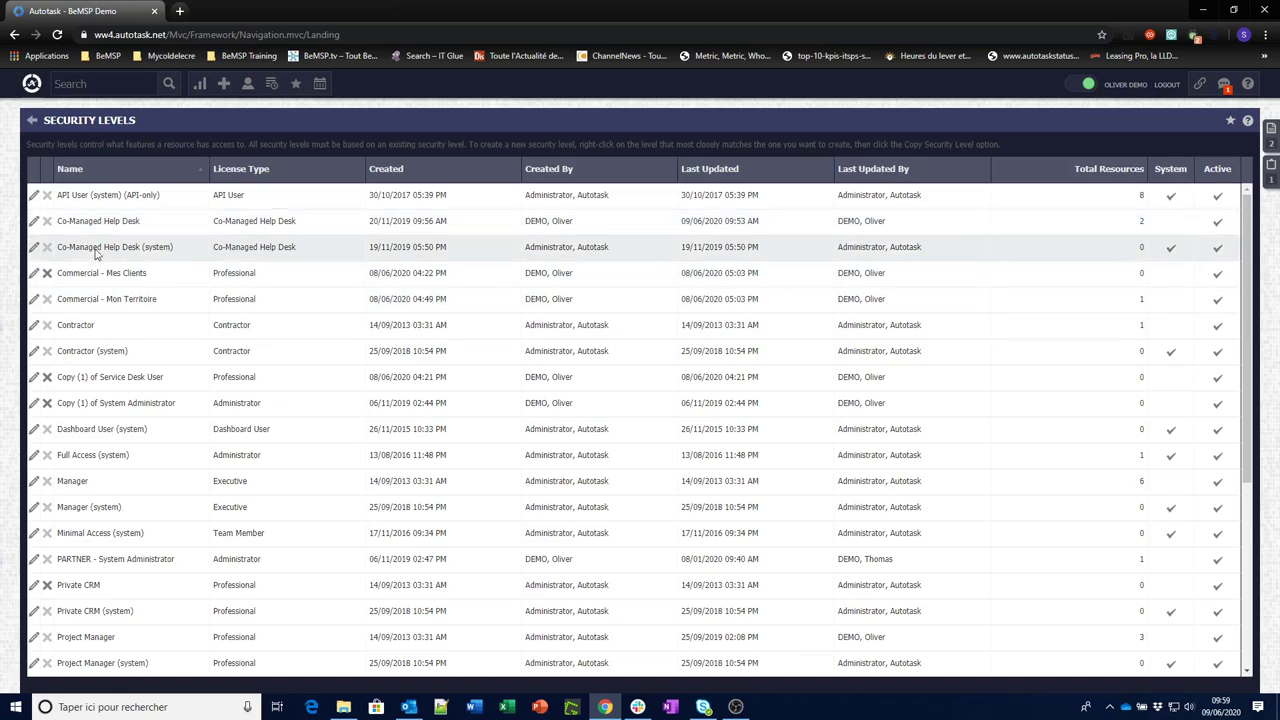
click(33, 274)
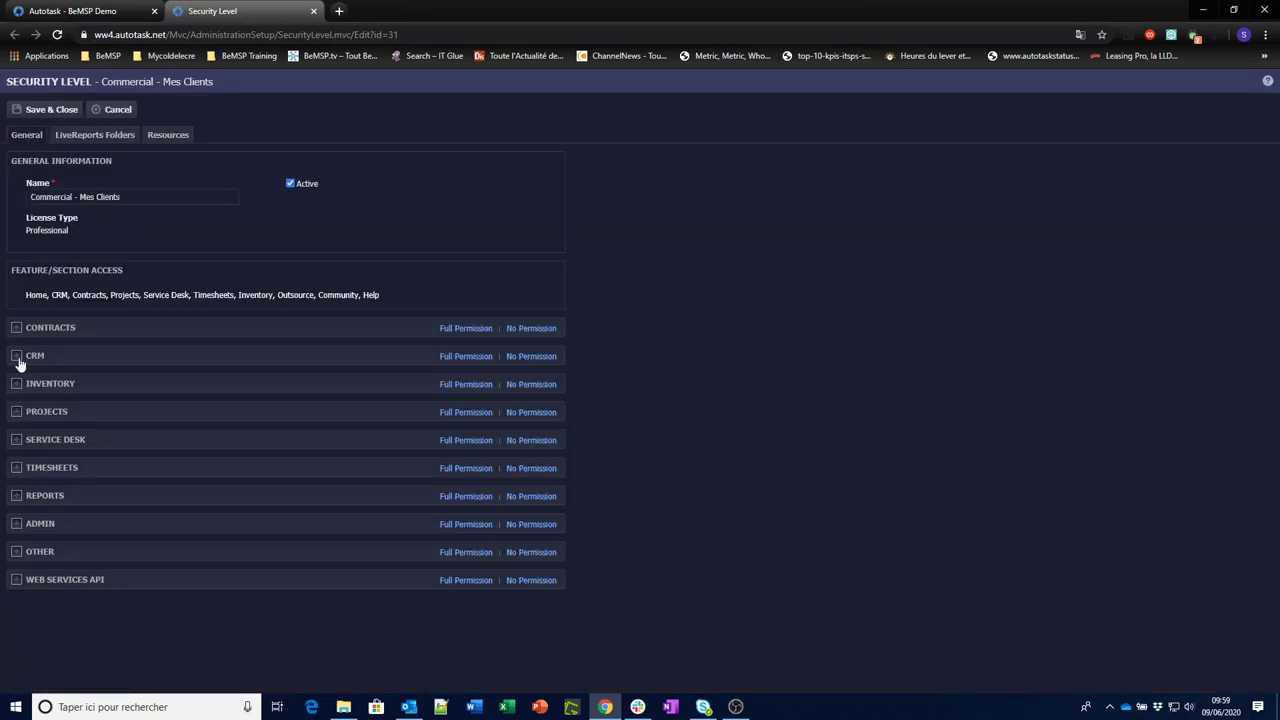
click(17, 357)
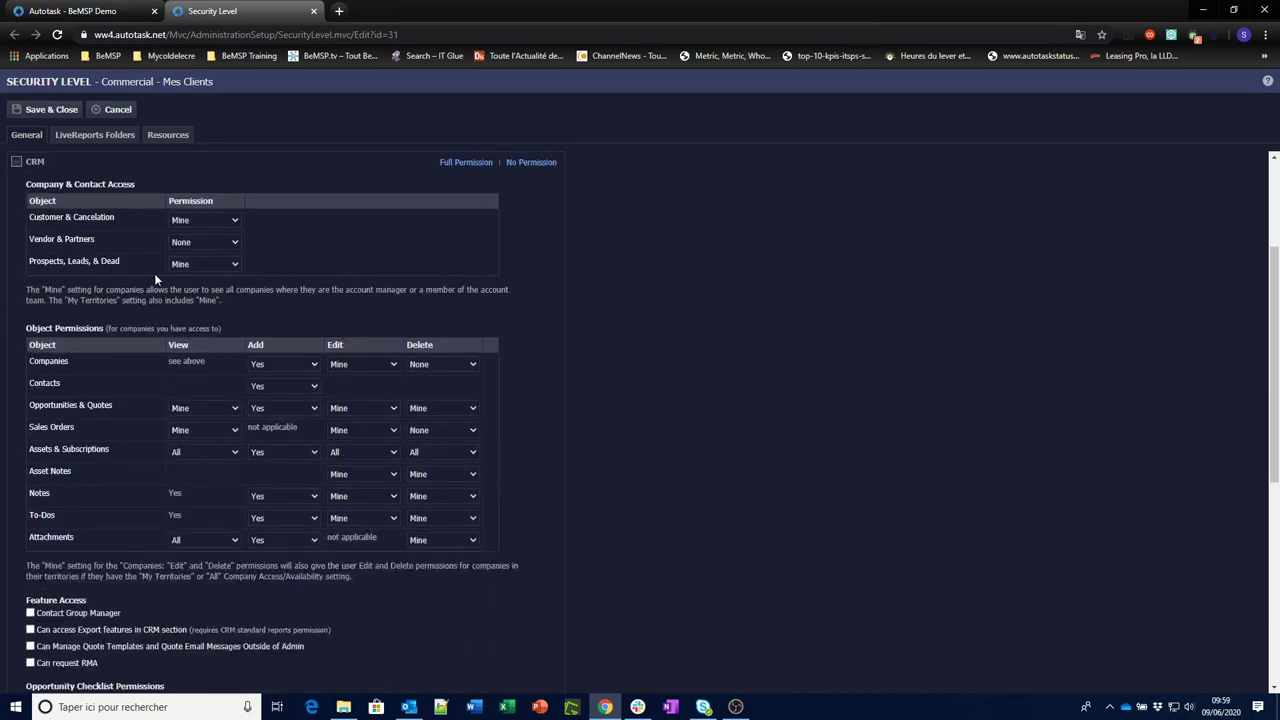
Step: Examine the CRM company and contact access settings and the edit permissions for companies, opportunities and asset notes
click(233, 221)
click(226, 256)
drag(29, 262, 135, 264)
click(390, 366)
click(390, 366)
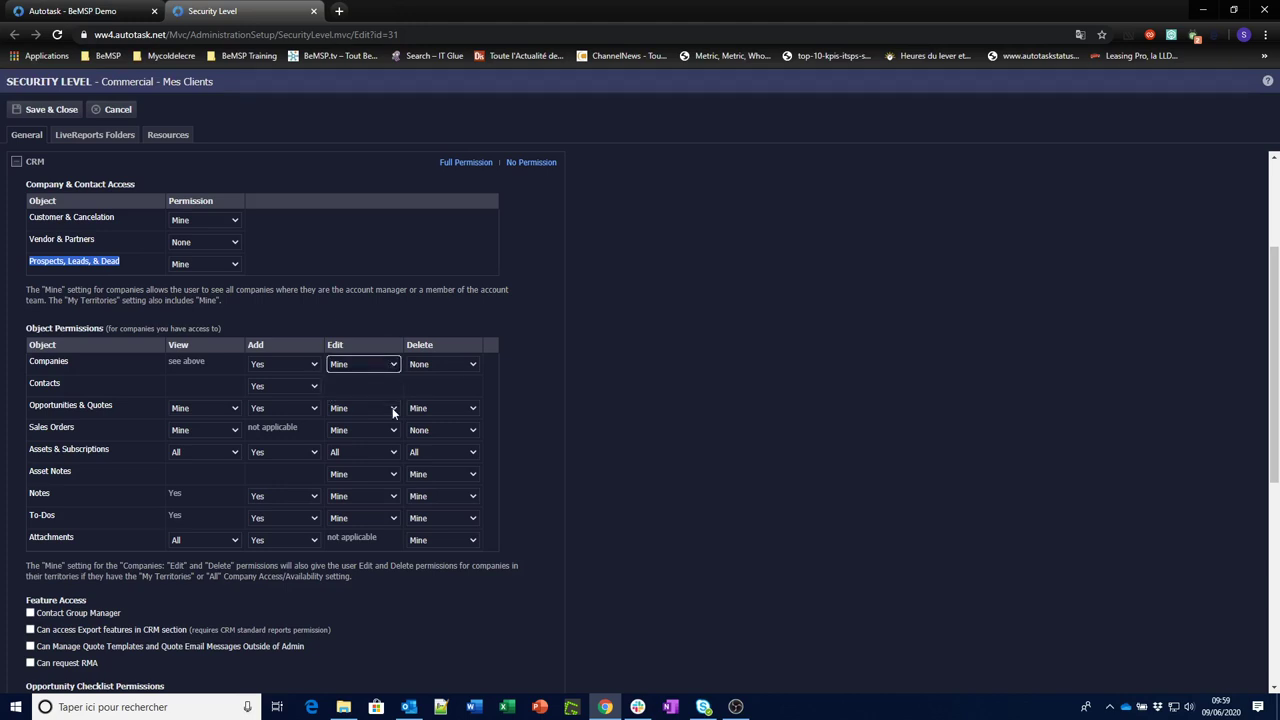
click(393, 410)
click(393, 410)
click(394, 473)
click(395, 475)
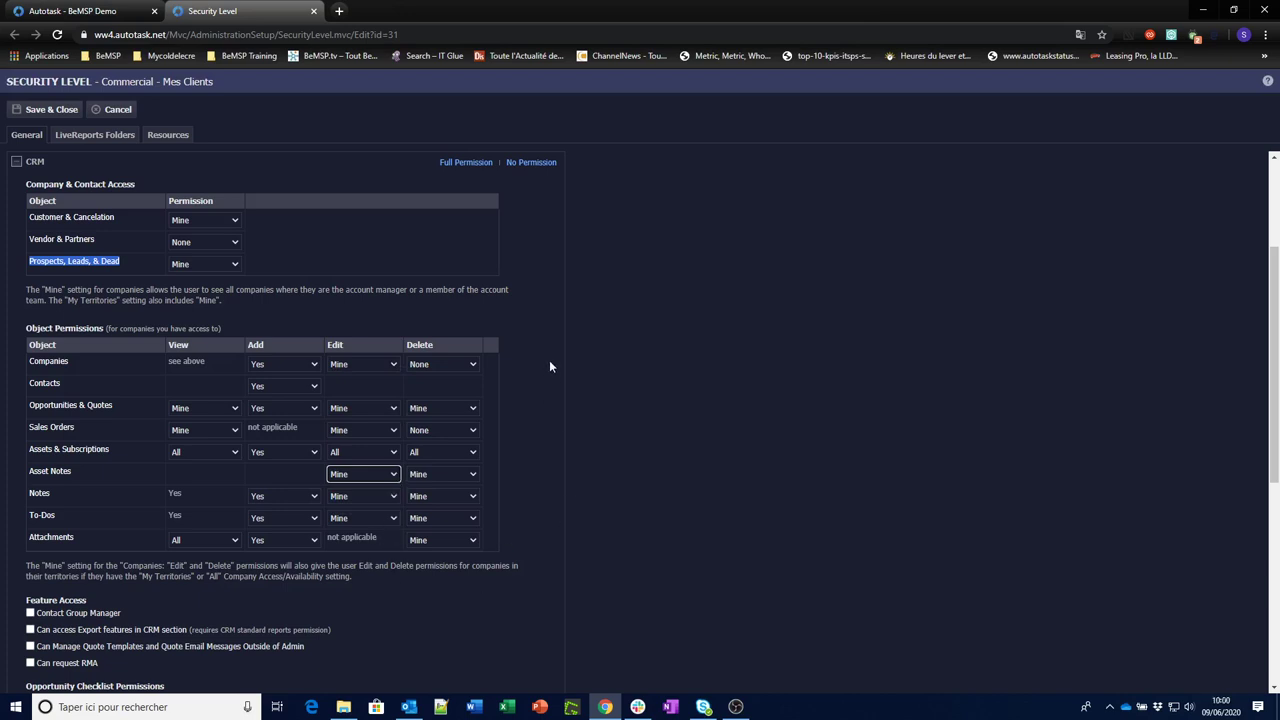
click(268, 305)
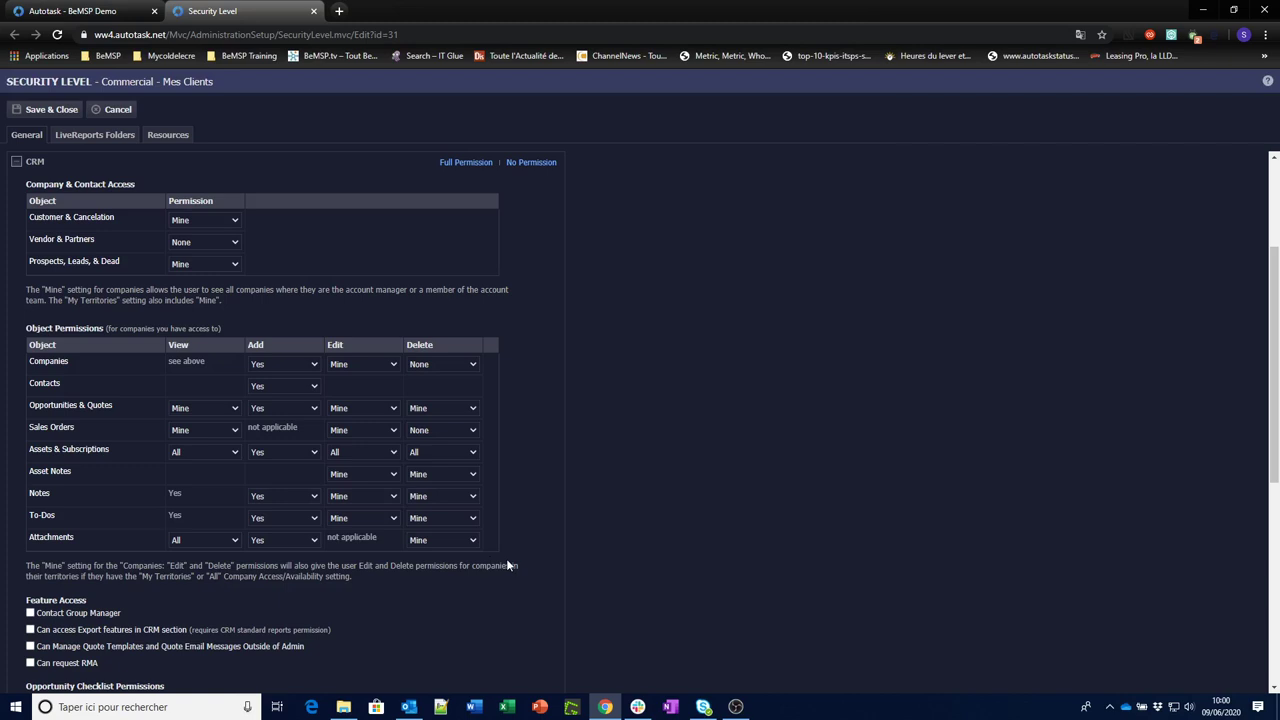
Step: Review the remaining CRM feature, checklist and other permissions, as well as the Projects permissions of this security level
drag(1275, 394, 1267, 536)
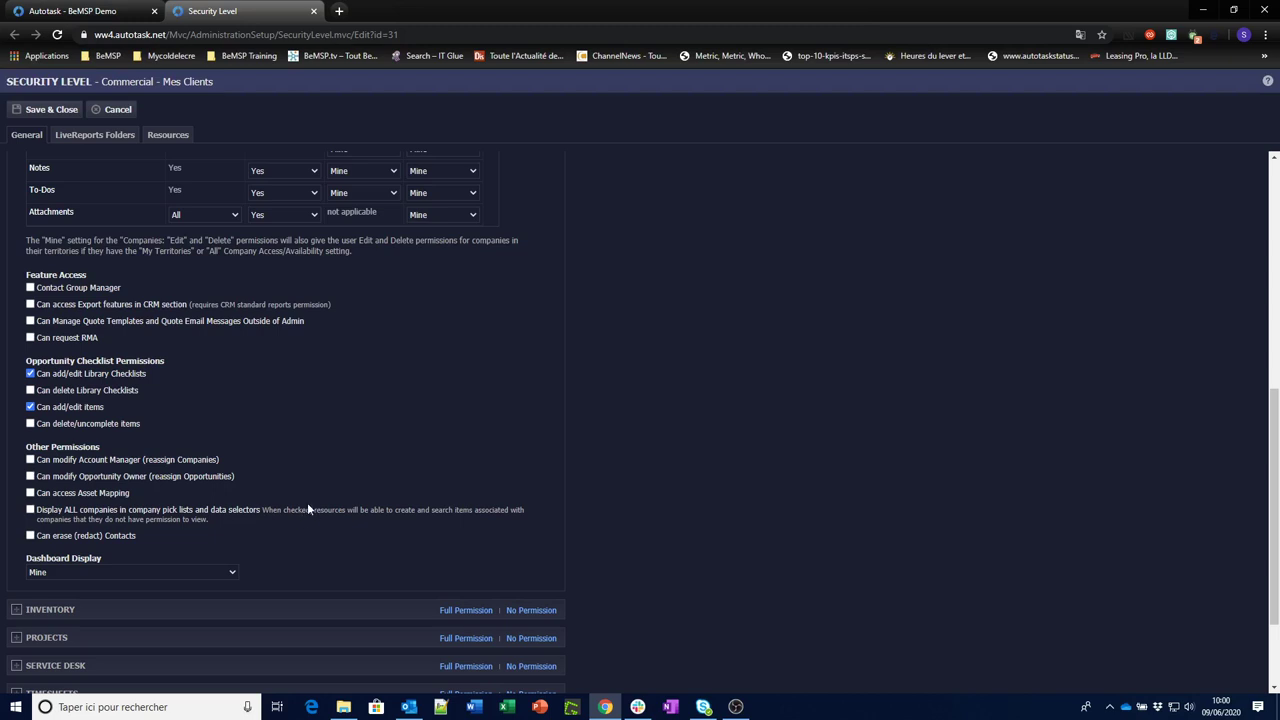
drag(1273, 548, 1273, 410)
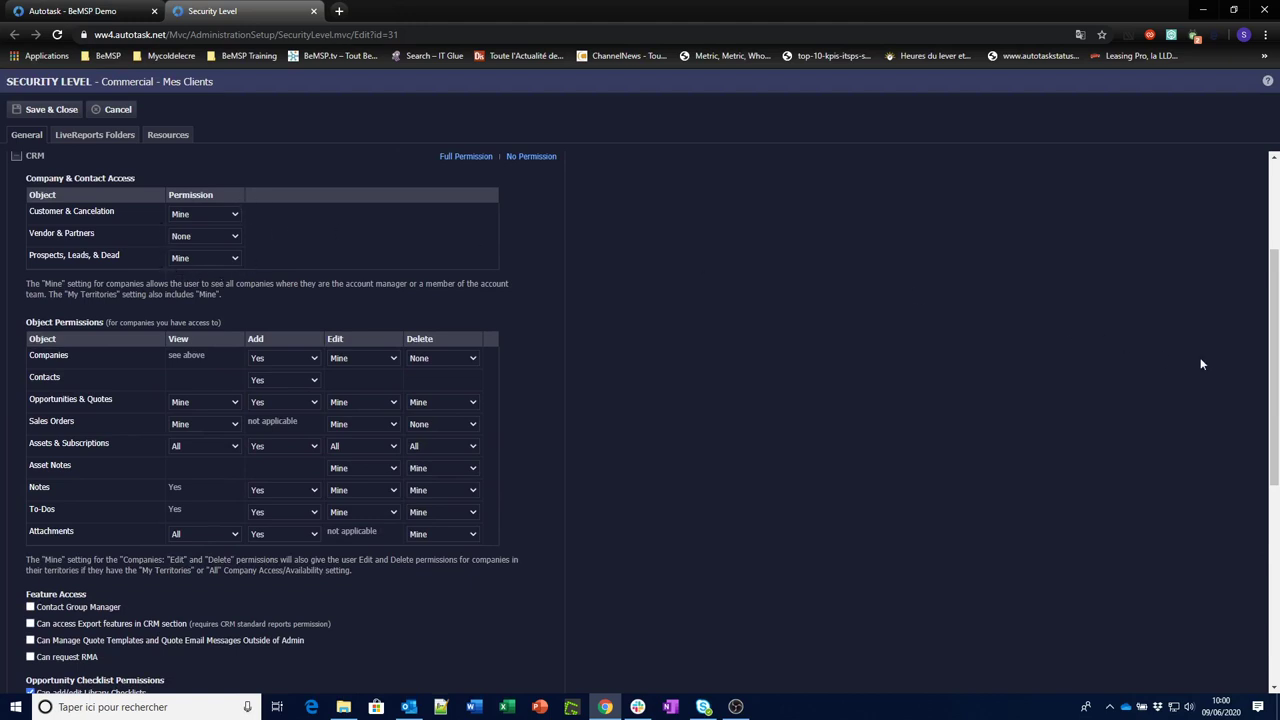
drag(1276, 364, 1276, 475)
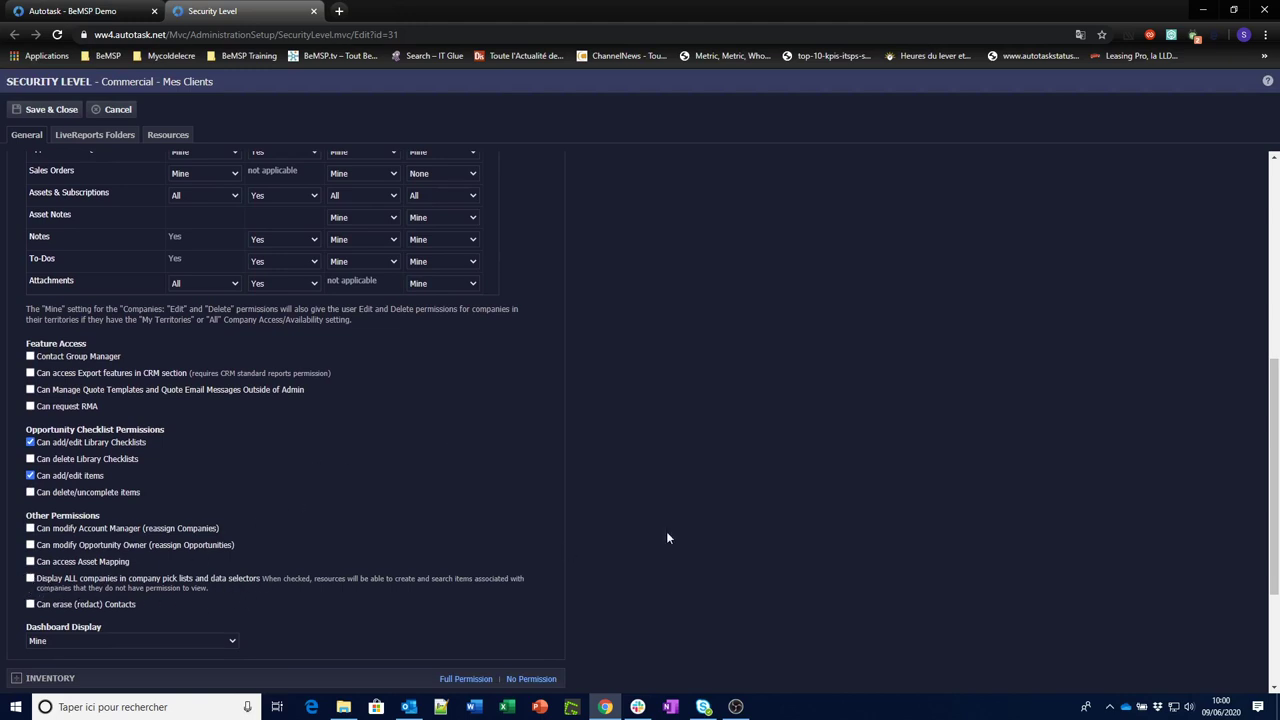
scroll(1200, 500, down, 3)
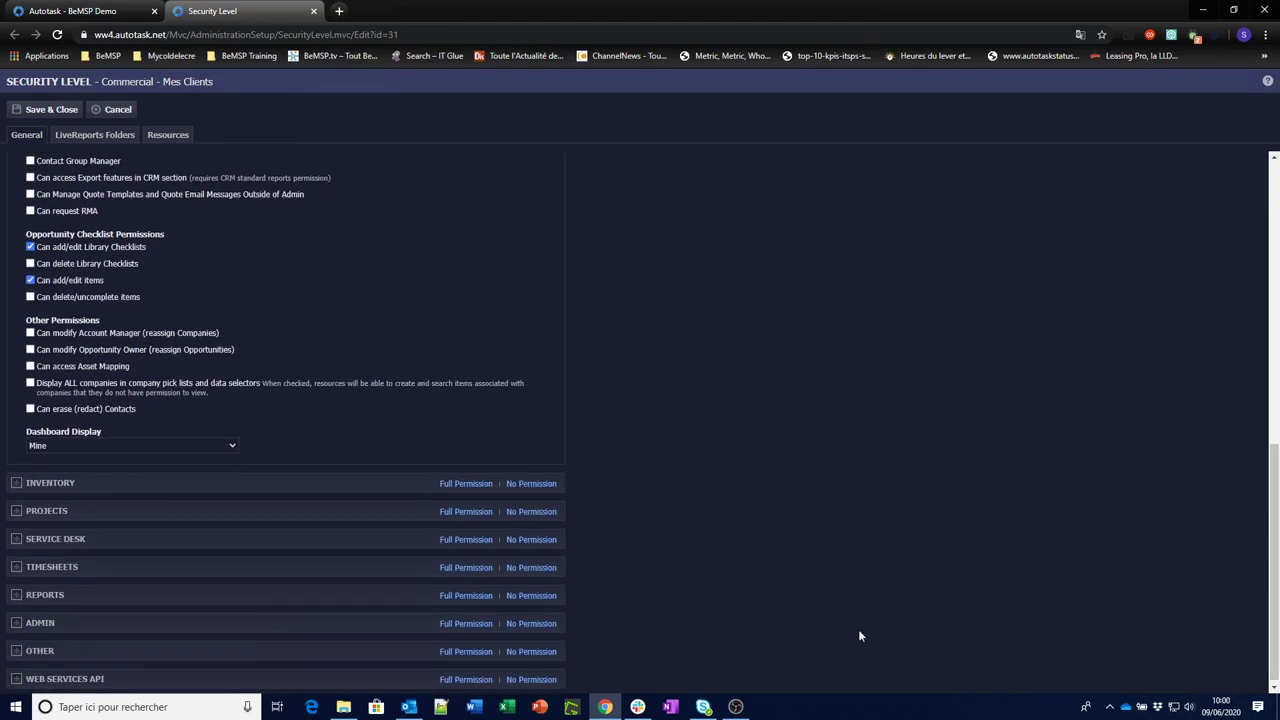
click(16, 511)
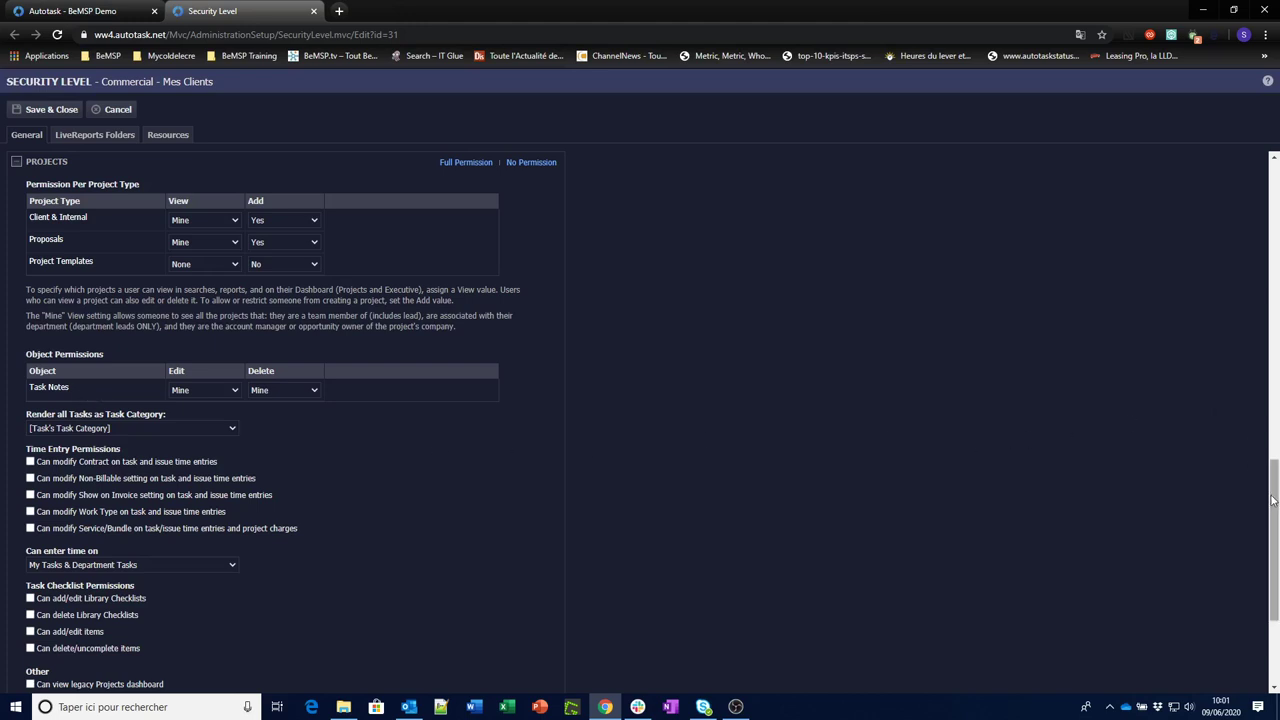
scroll(1274, 505, down, 3)
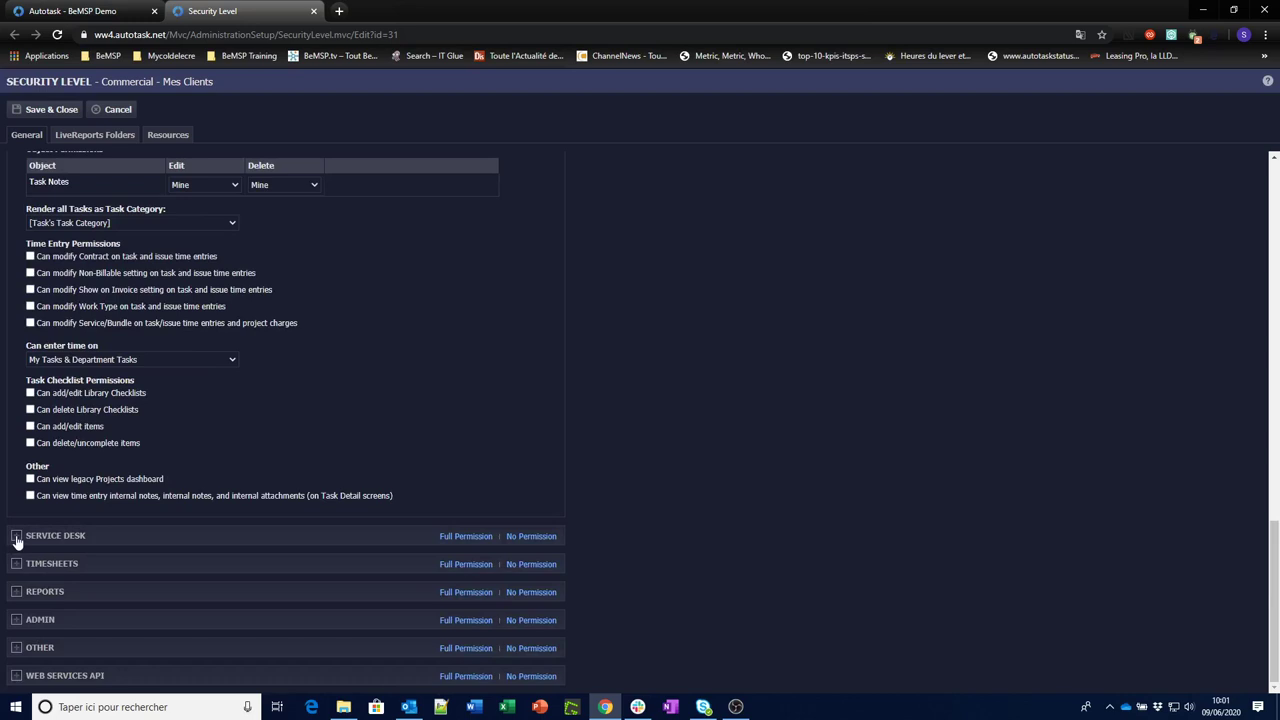
Step: Disable "Can view Ticket Search" in the Service Desk permissions and save the security level
click(16, 535)
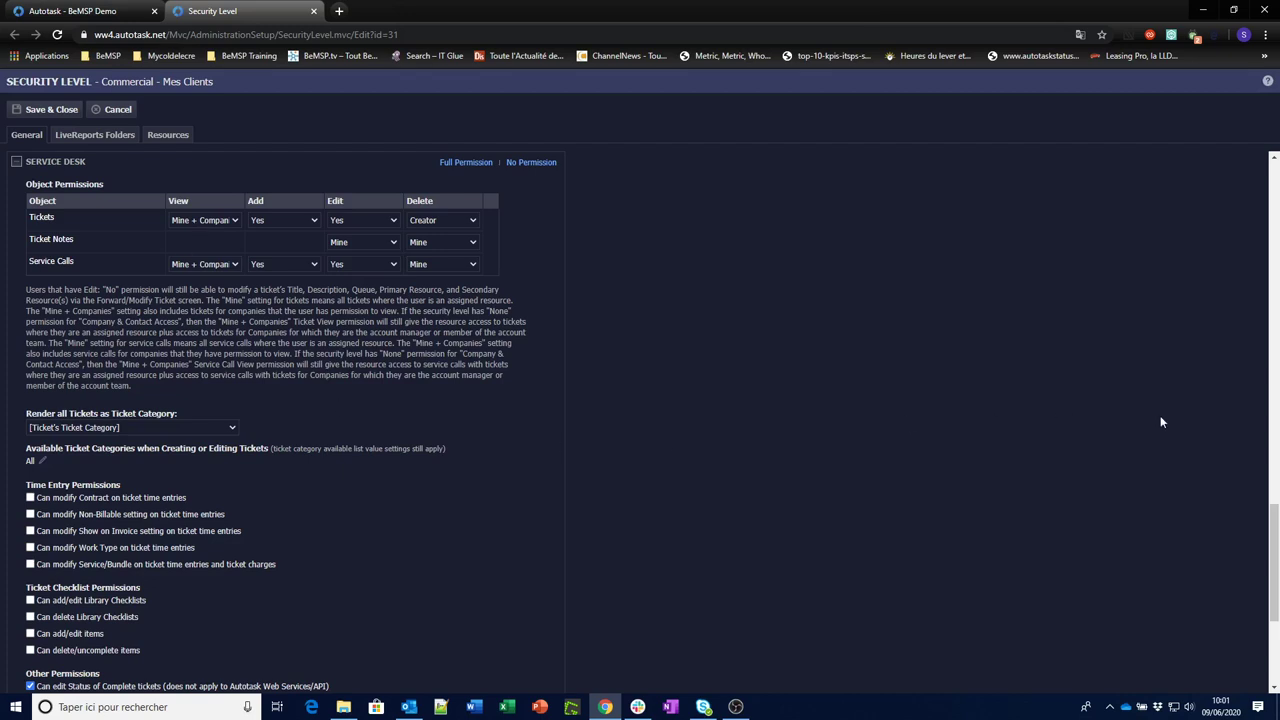
drag(1274, 534, 1274, 576)
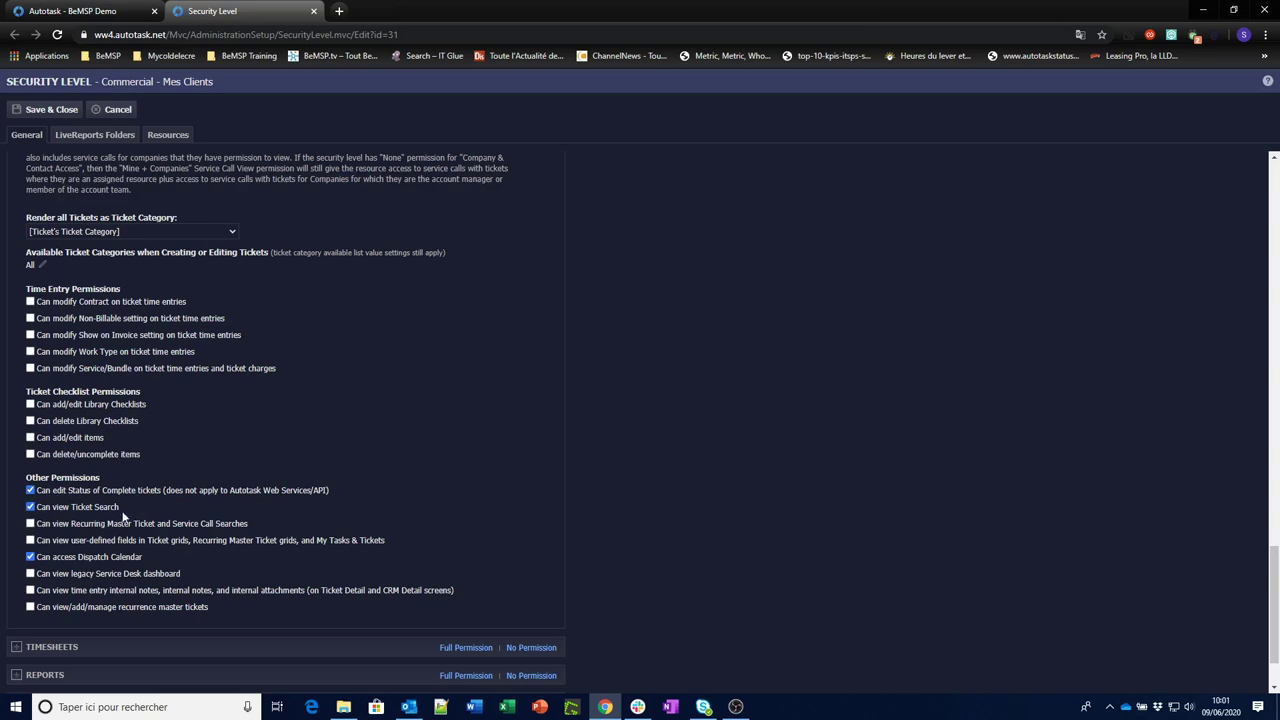
click(30, 507)
click(51, 110)
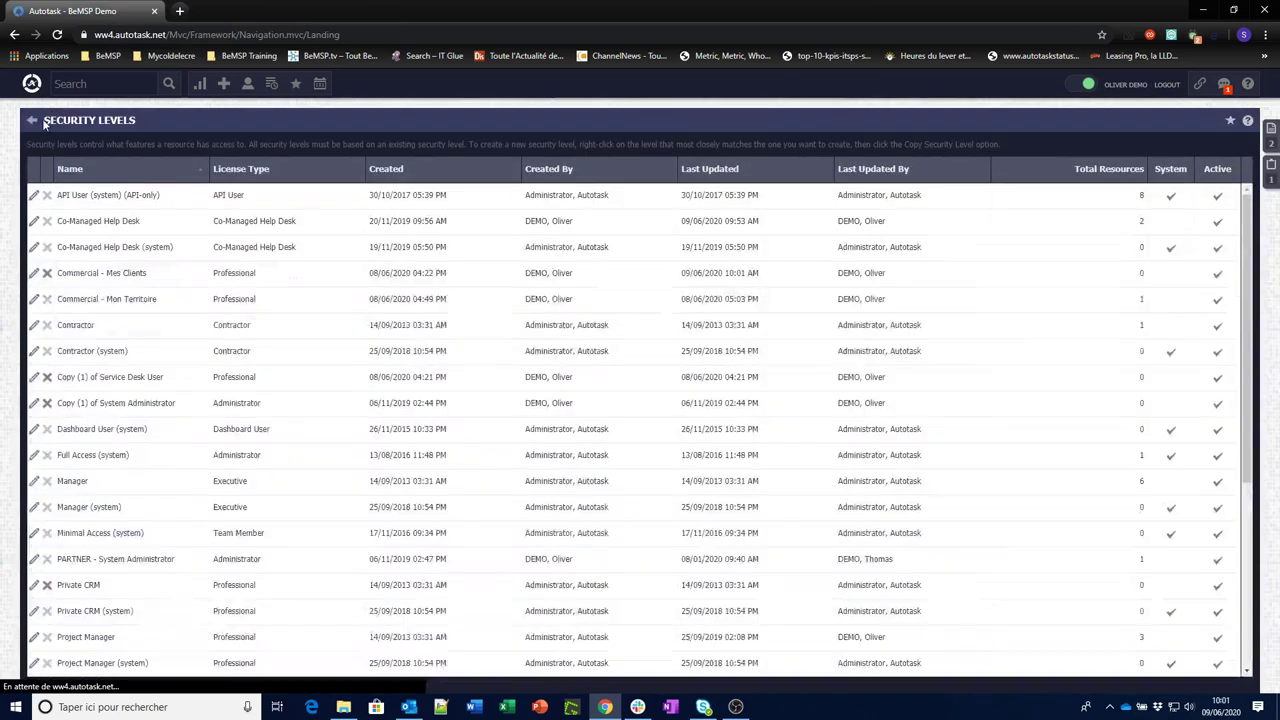
Step: Open the demo Assistante resource for editing from the Resources/Users admin list
click(32, 119)
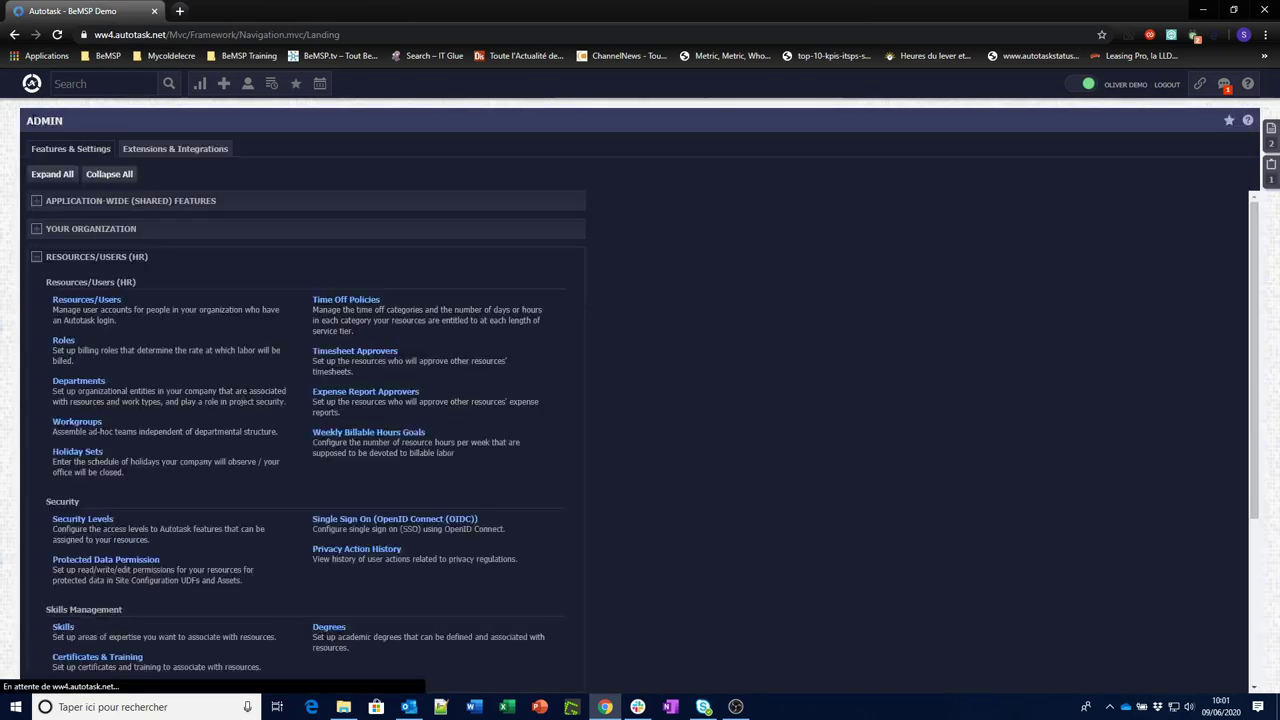
click(90, 304)
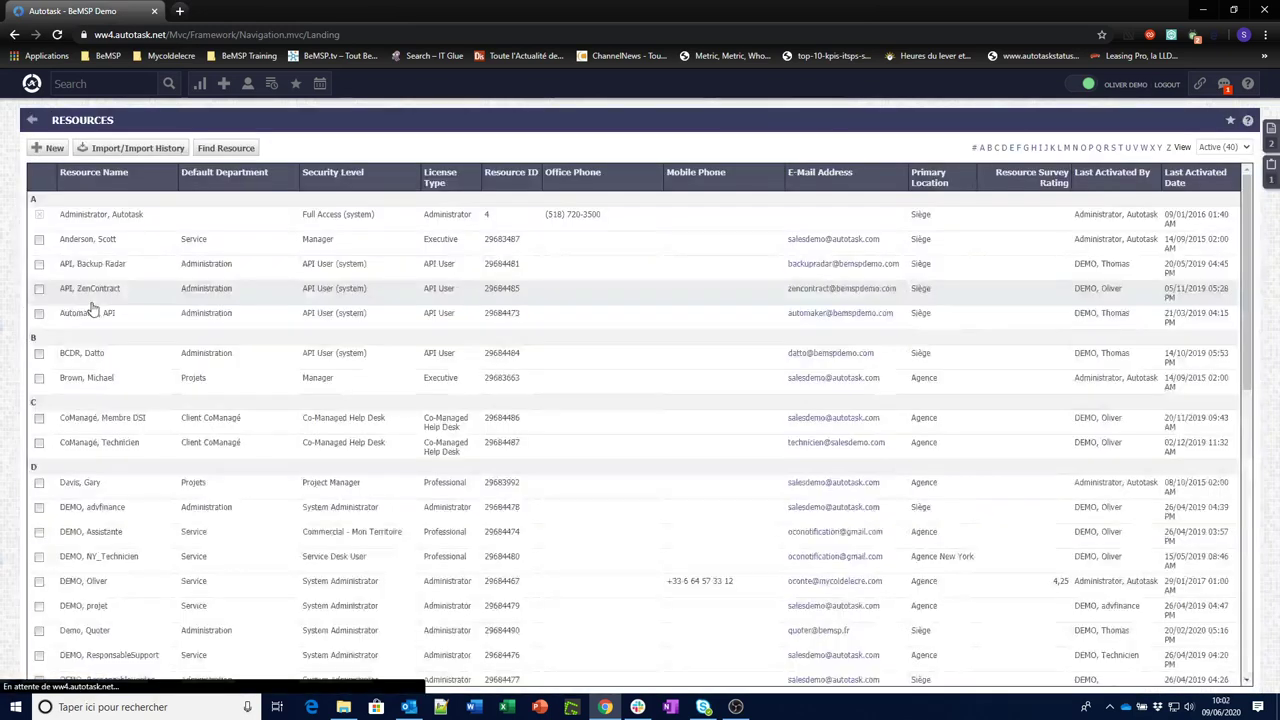
right_click(107, 541)
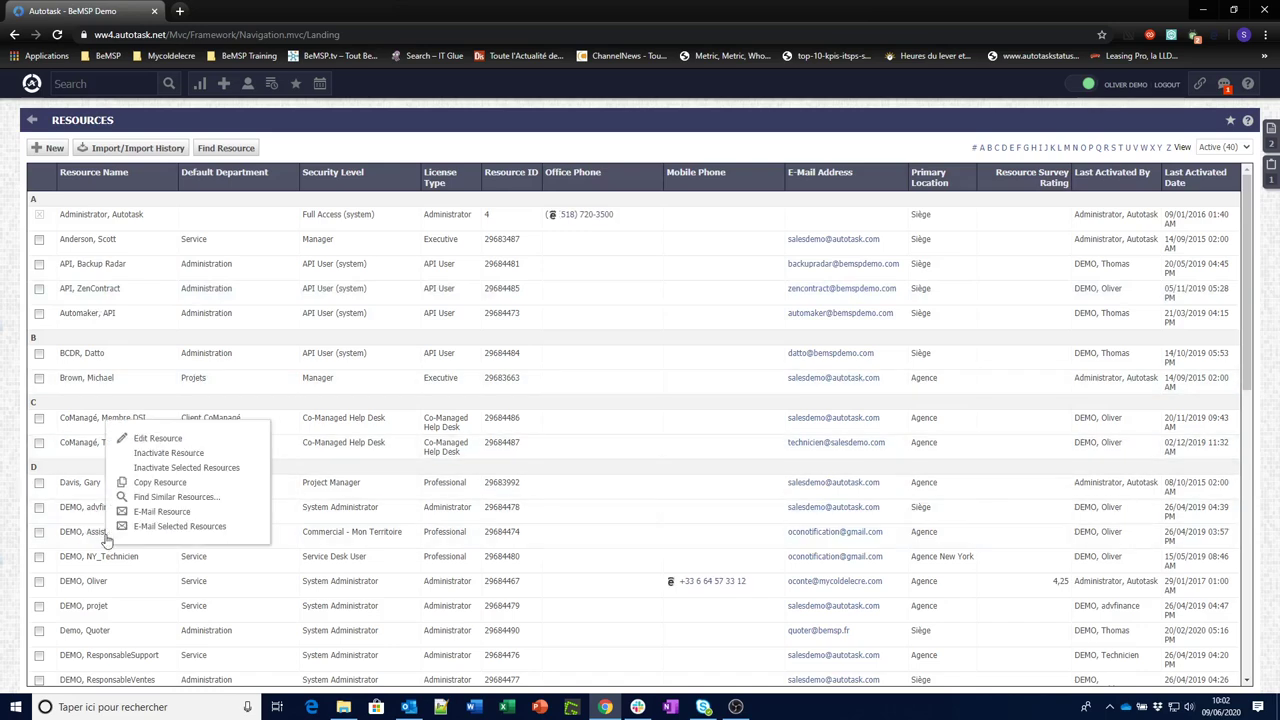
click(166, 436)
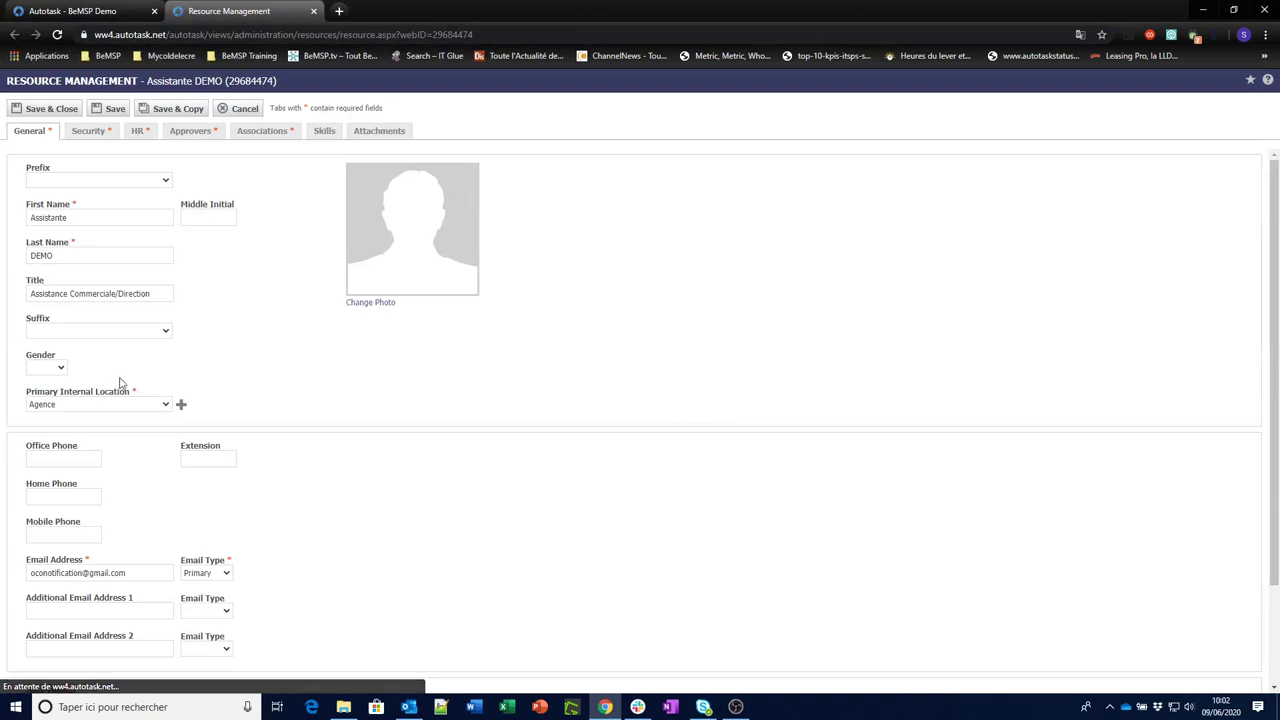
Step: Set the resource's security level to Commercial - Mes Clients and save the resource
click(89, 134)
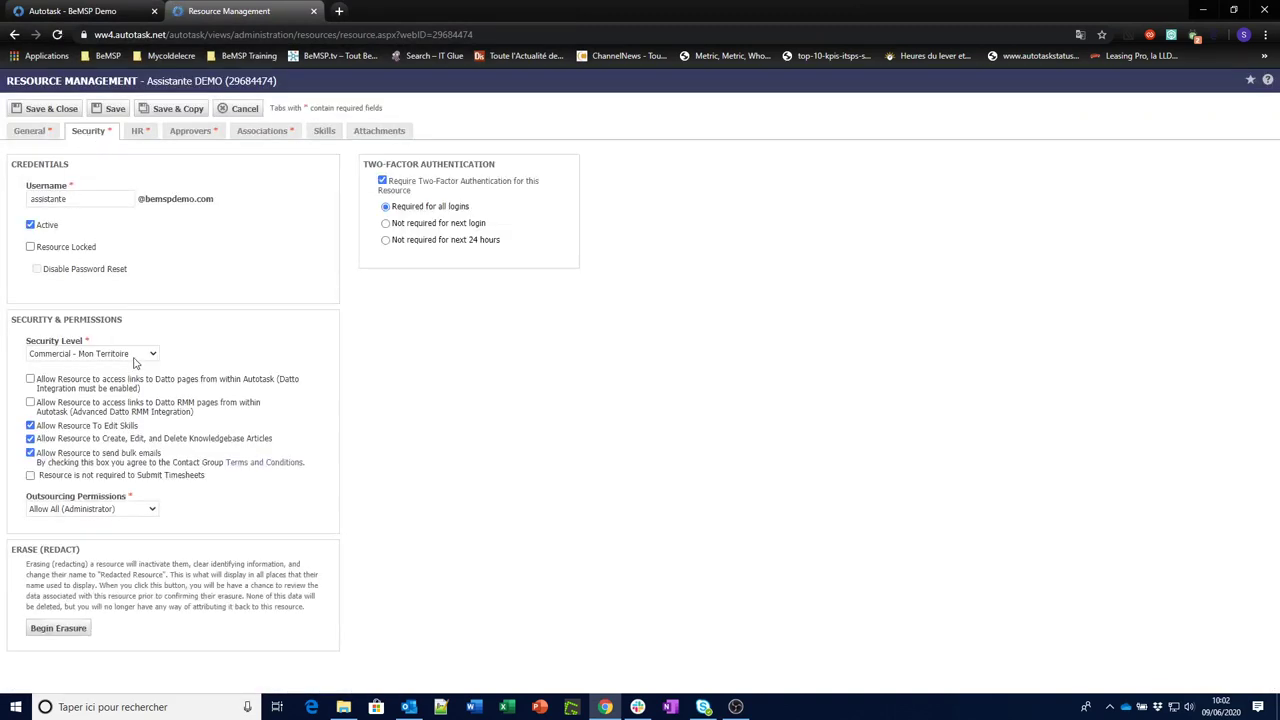
click(150, 356)
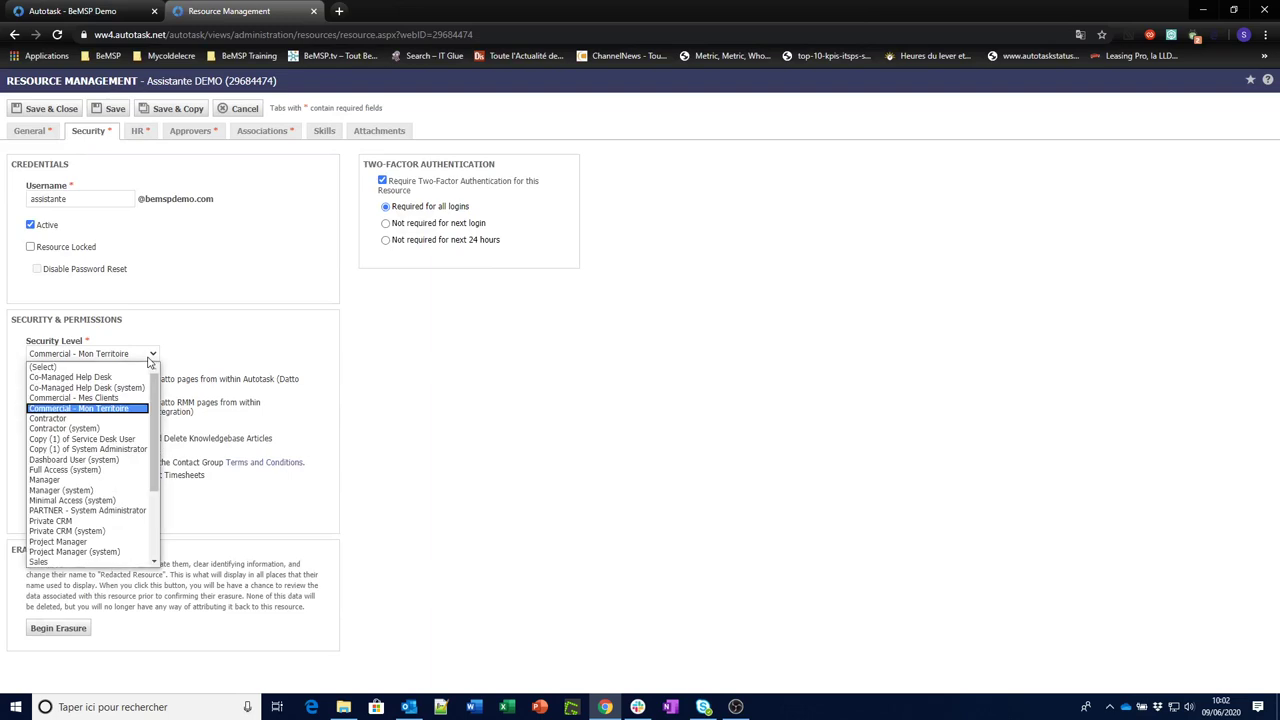
click(121, 399)
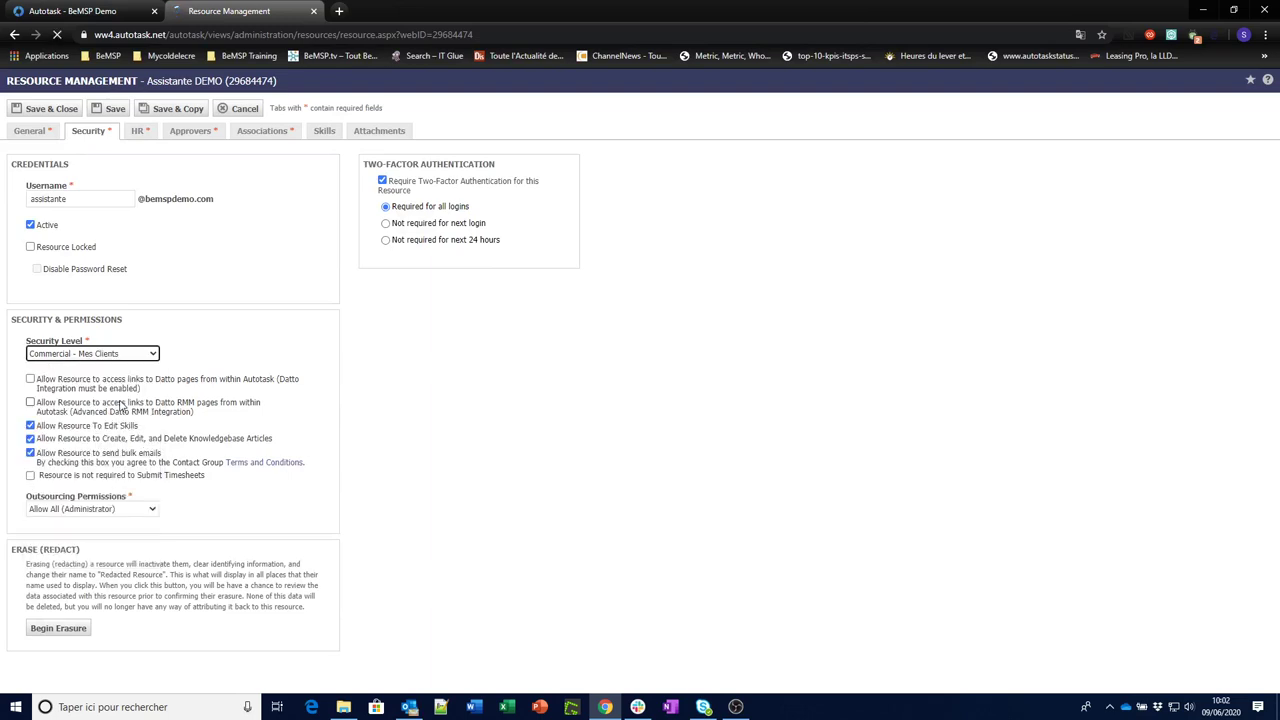
click(48, 110)
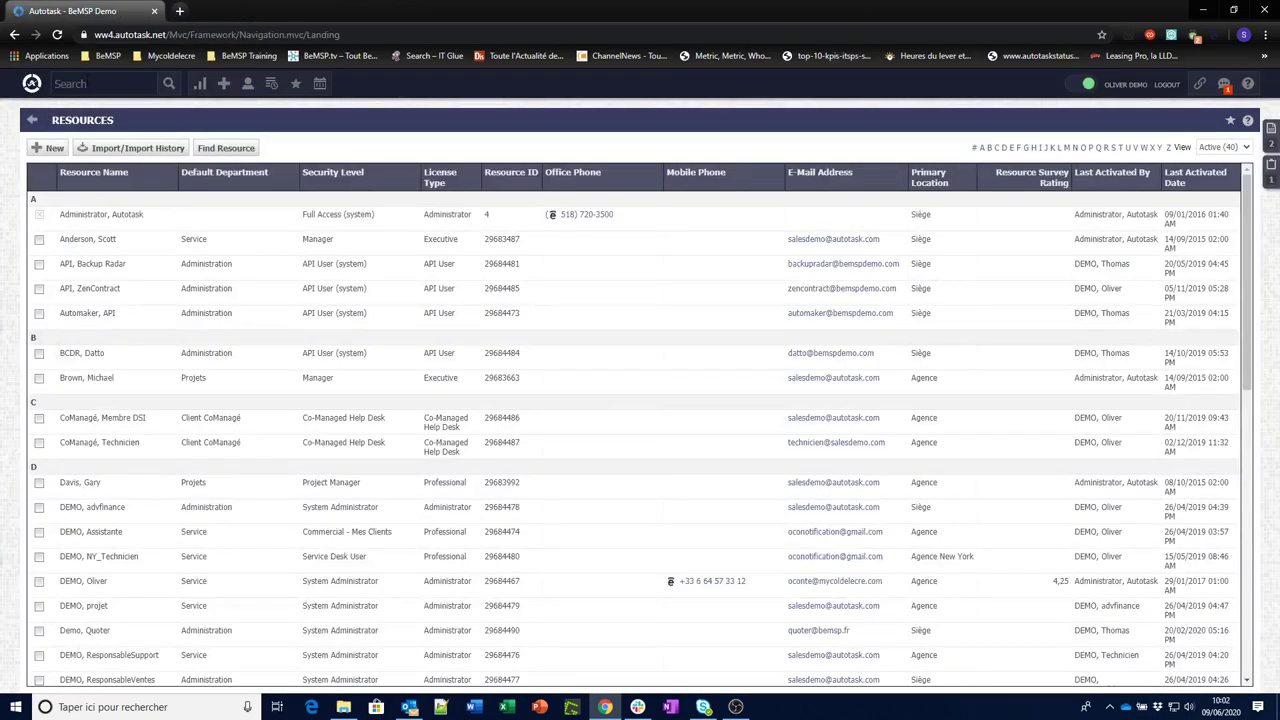
Step: Search for the company "belab" and open the BeLAB company record
click(56, 84)
text(belab)
key(Return)
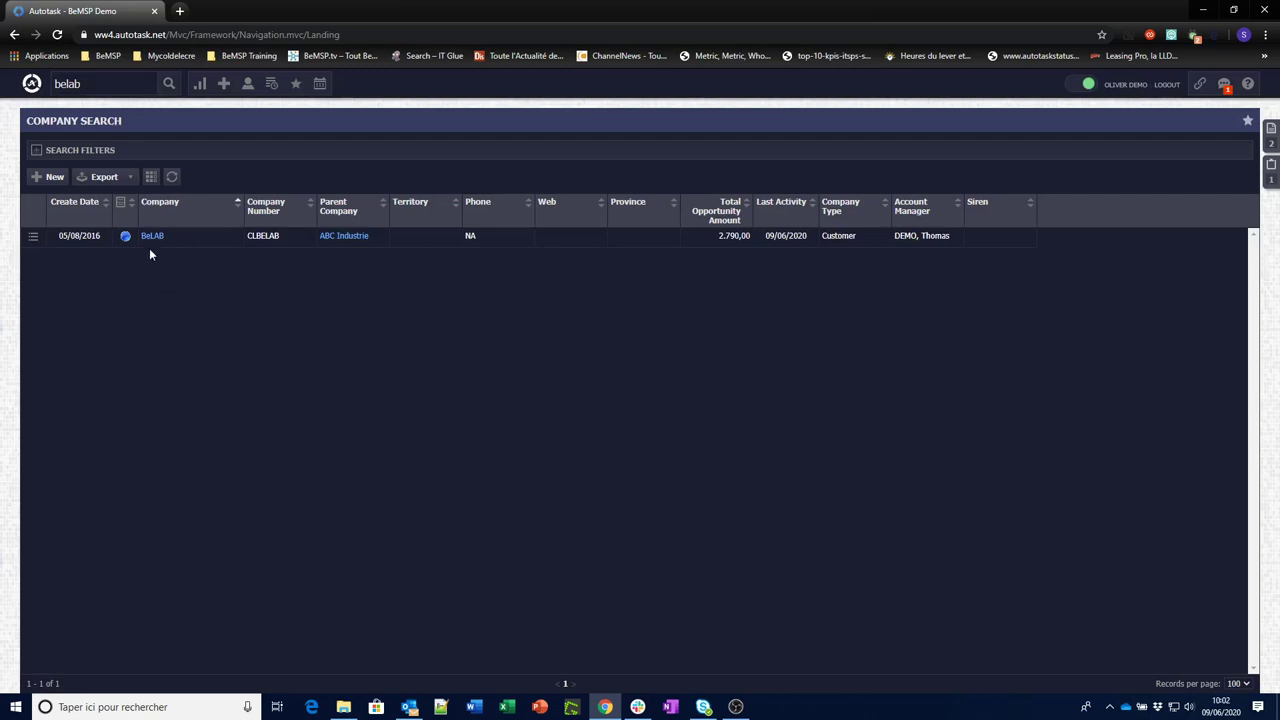
click(153, 237)
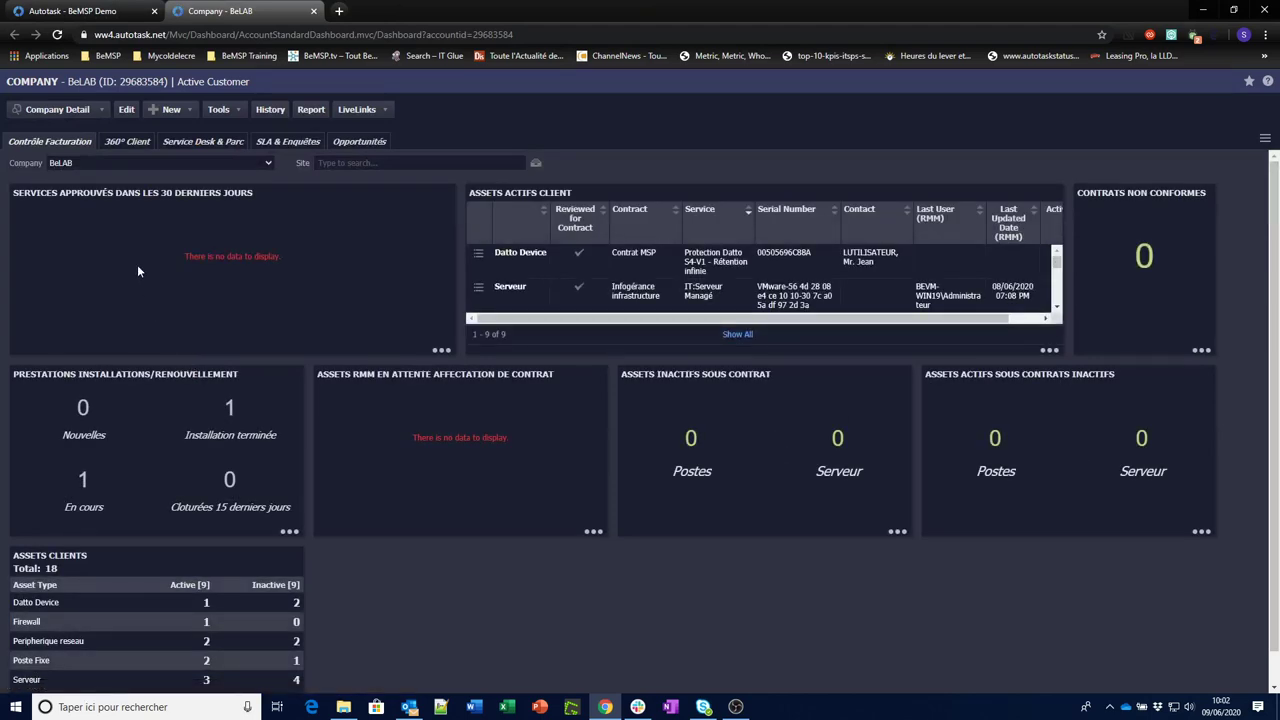
Step: Check the account manager and account team in BeLAB's edit form, and close the company without saving
click(127, 110)
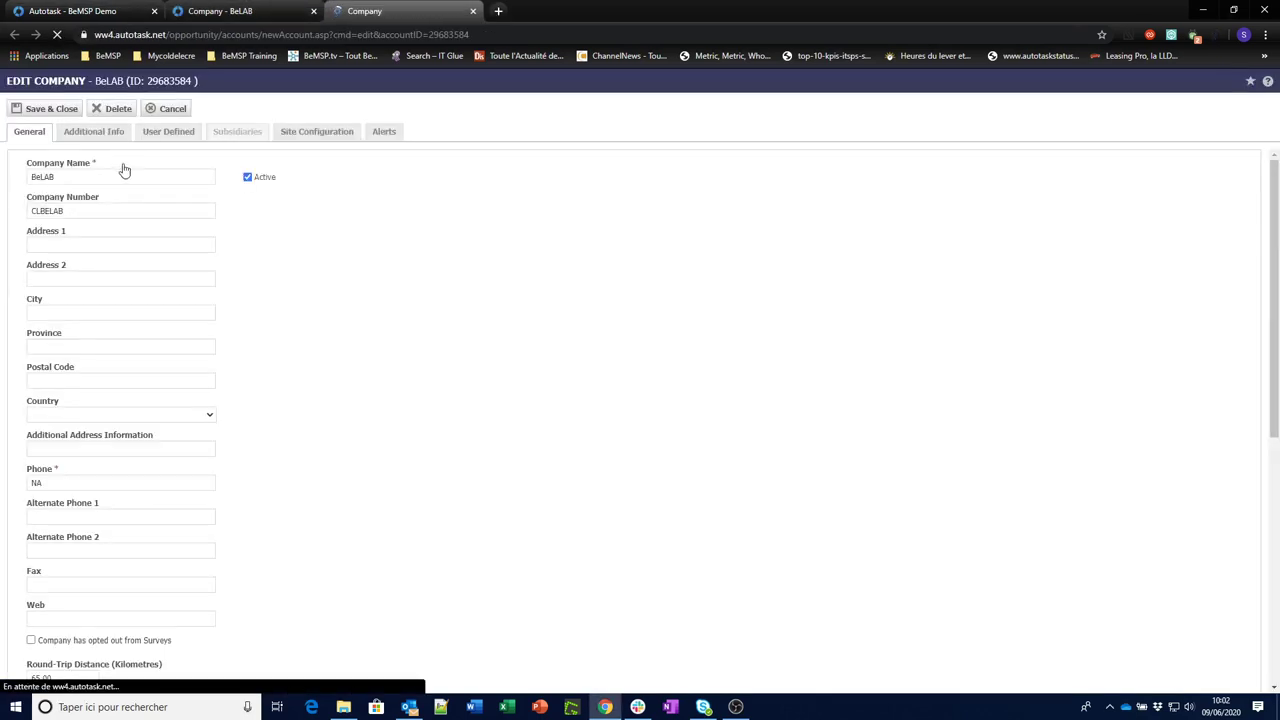
drag(1277, 244, 1276, 403)
click(94, 542)
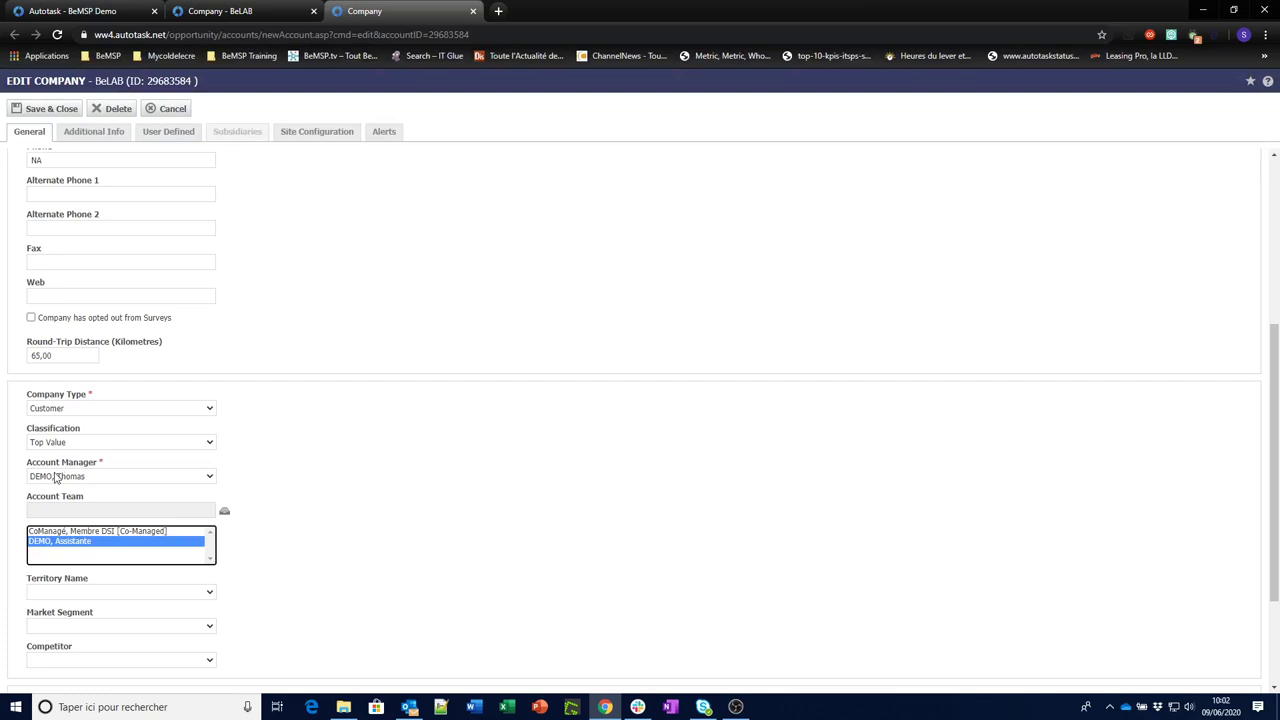
click(168, 108)
mouse_move(172, 112)
click(313, 11)
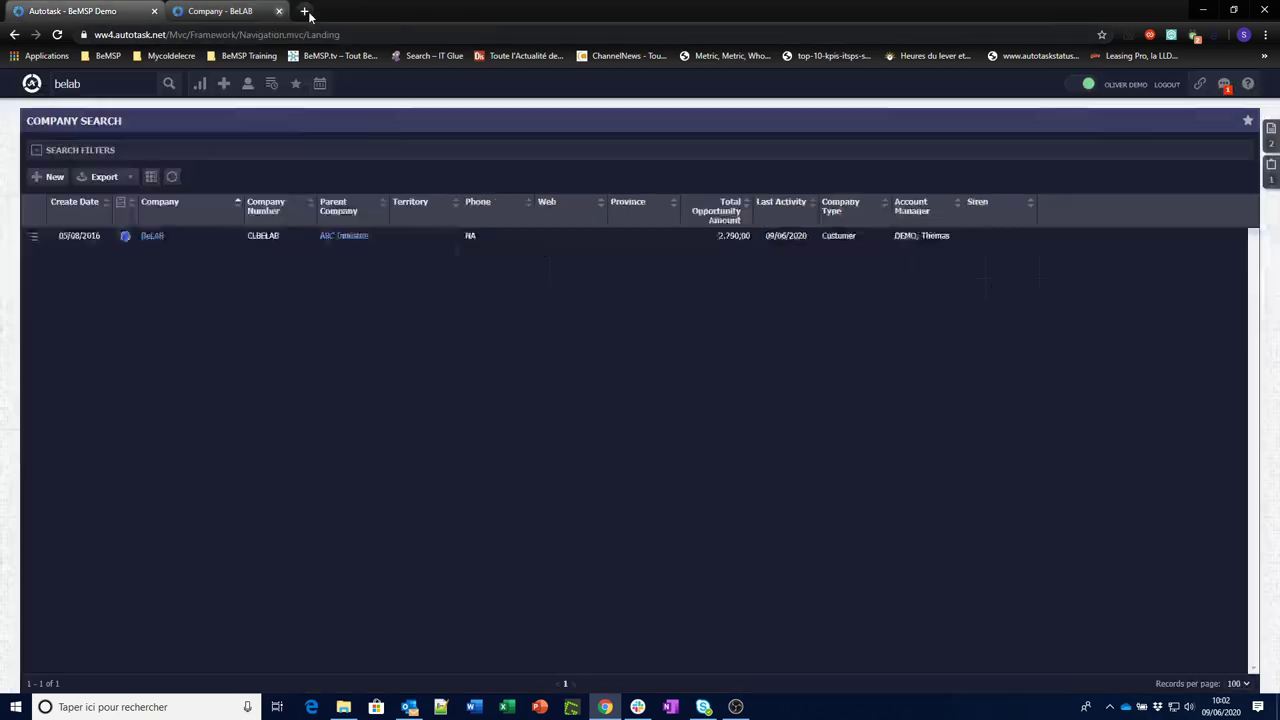
Step: Open the parent company ABC Industrie, check the account manager in its edit form, and cancel the edit
click(358, 237)
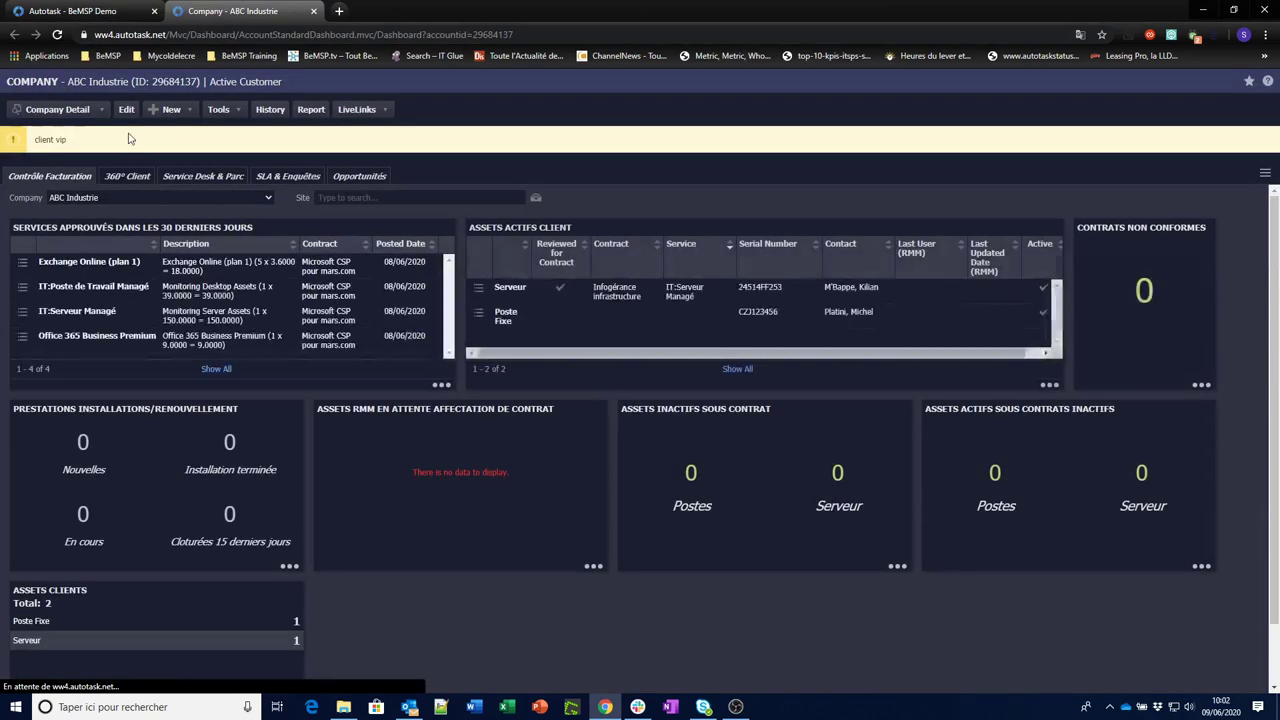
click(127, 109)
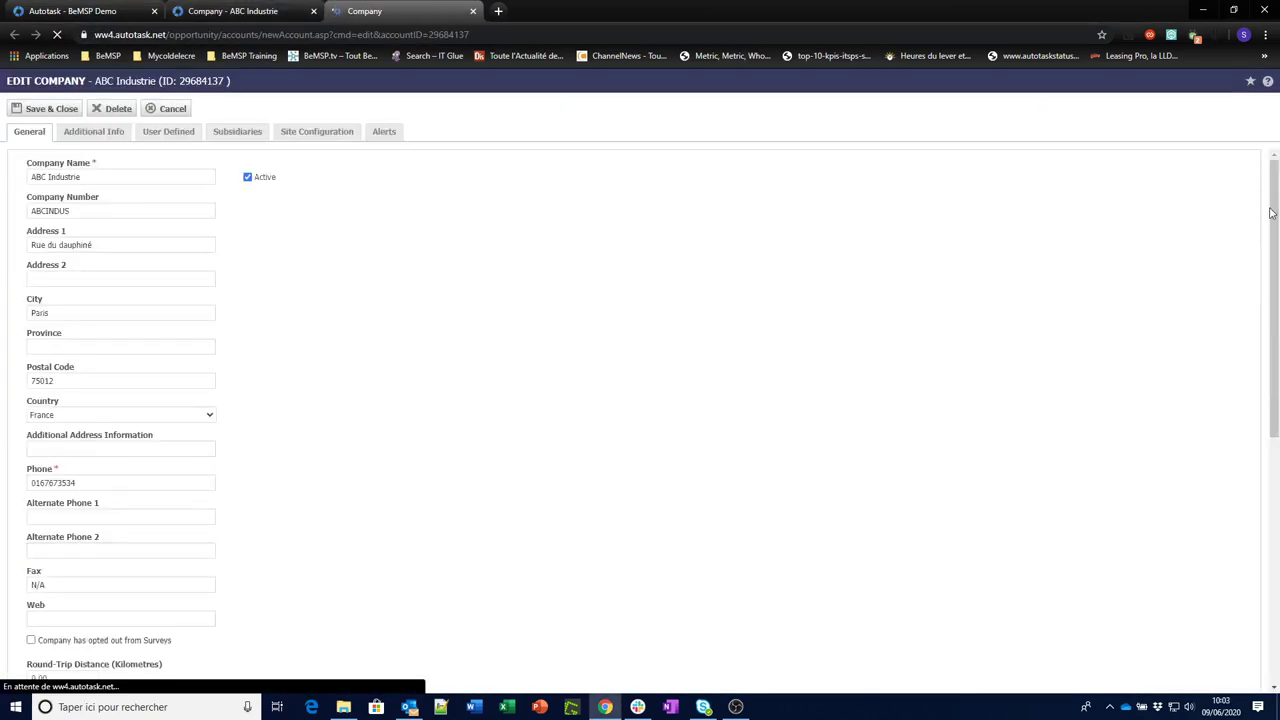
drag(1275, 206, 1205, 350)
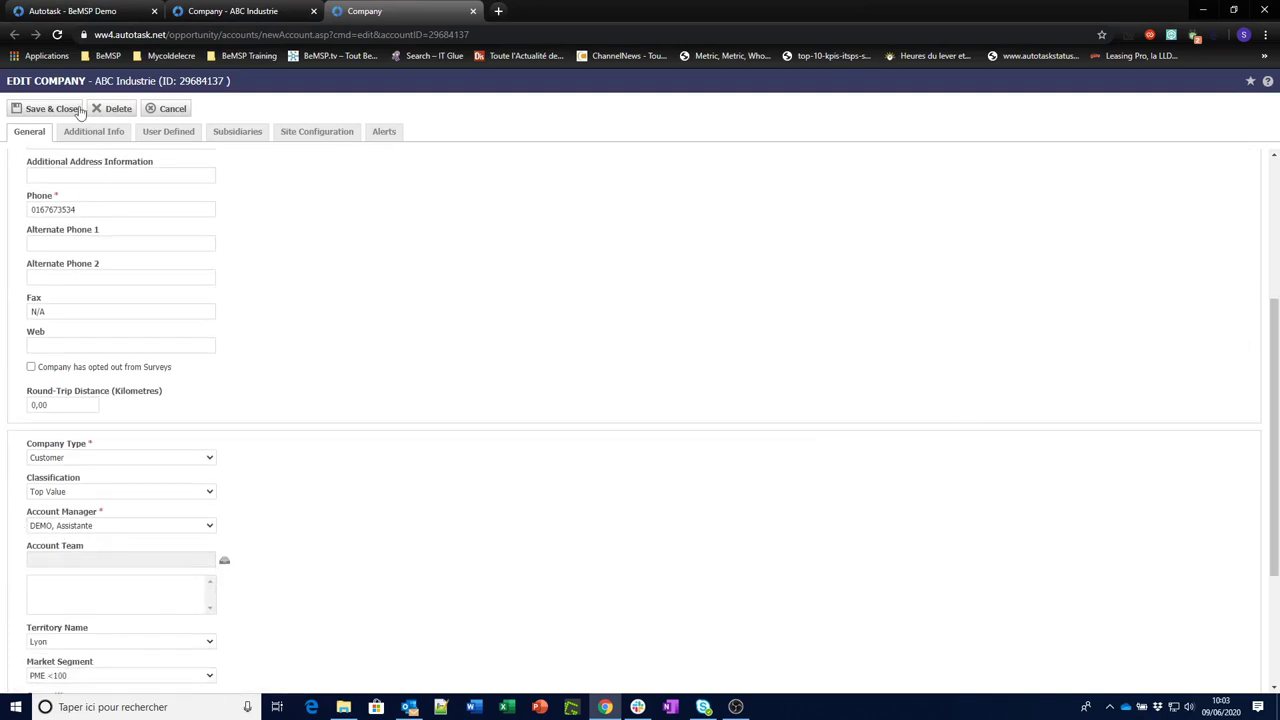
click(172, 110)
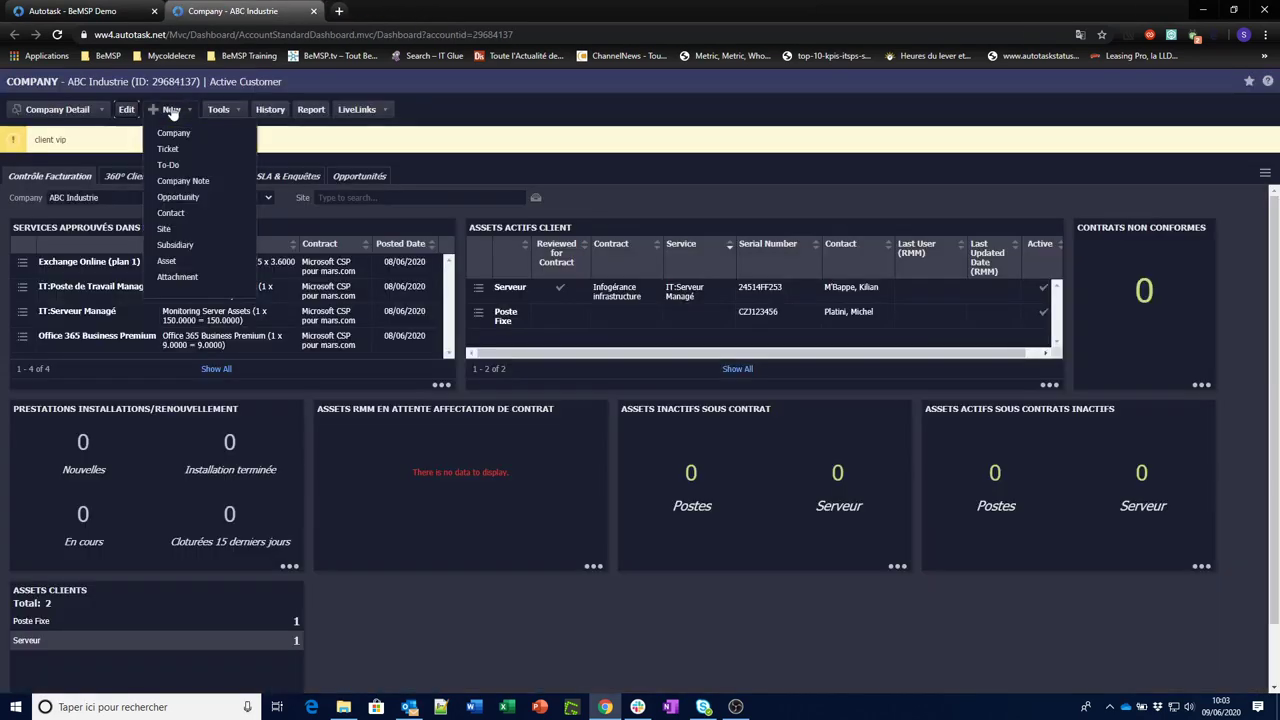
Step: Close the ABC Industrie company page and log out of the current account
click(312, 11)
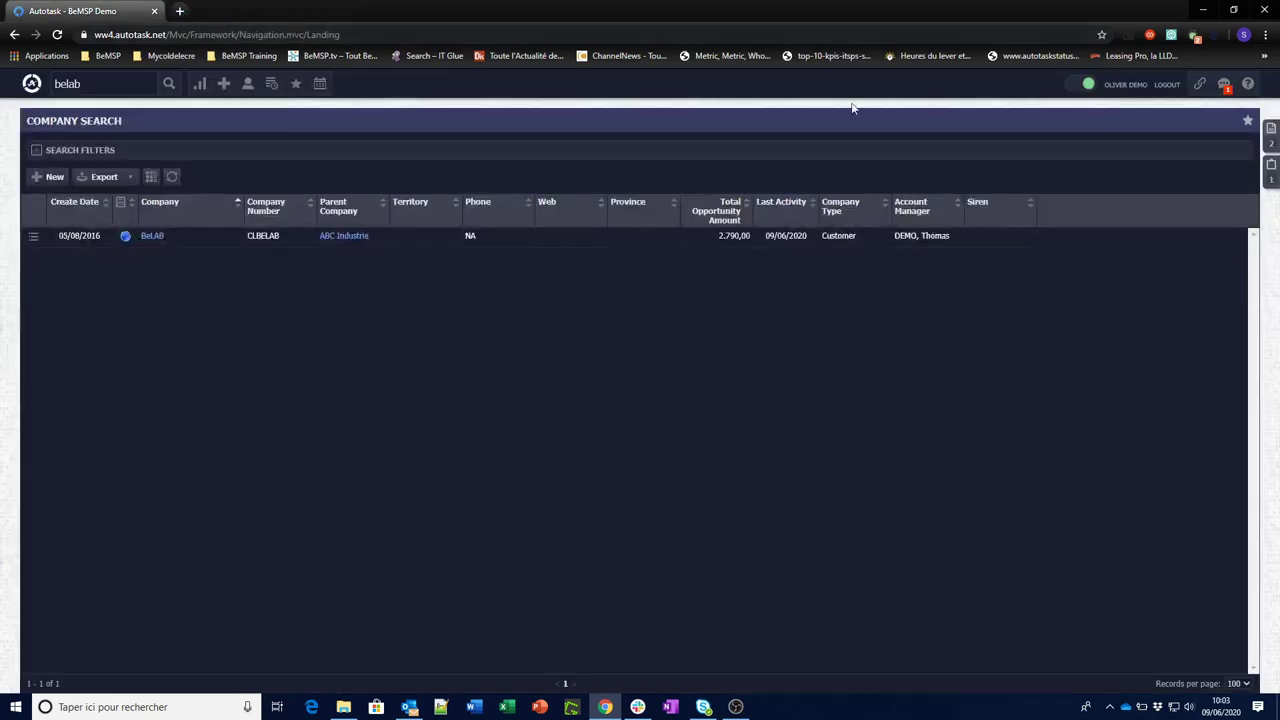
click(1168, 85)
click(503, 330)
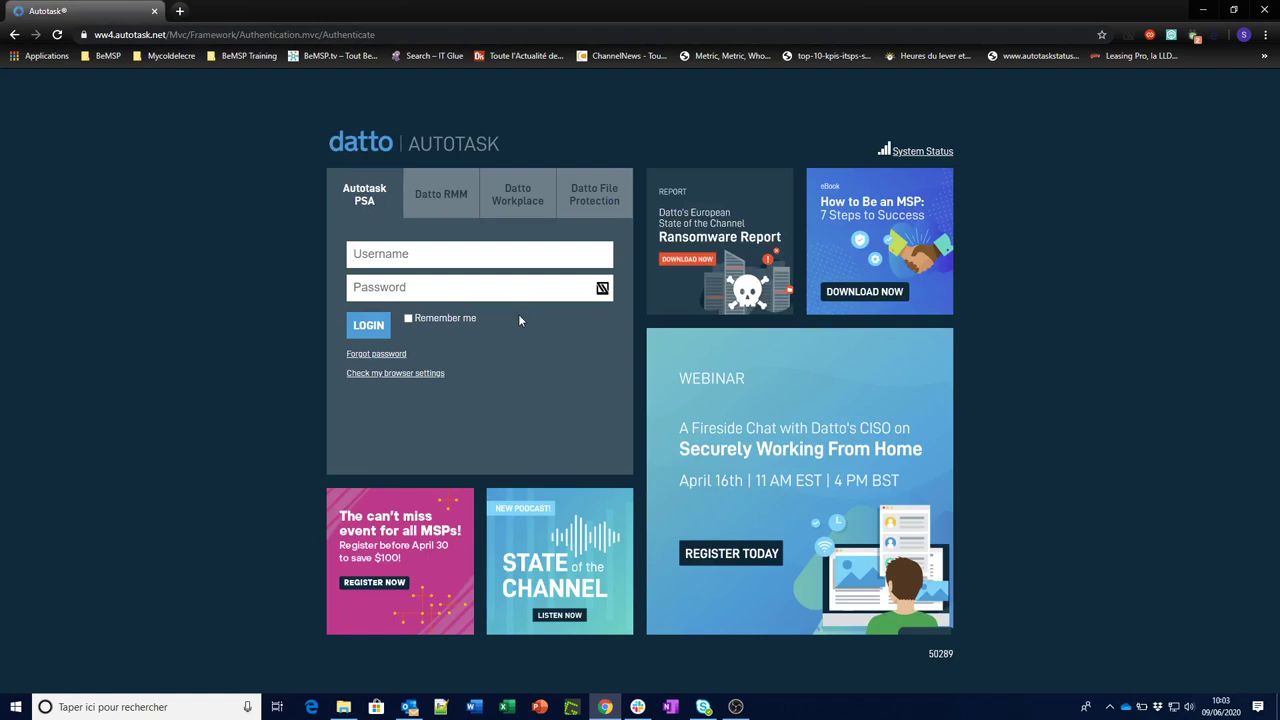
Step: Fill in the username and password from the IT Glue entry "Compte Demo BEMSP Assistante Direction" and submit the login
click(602, 288)
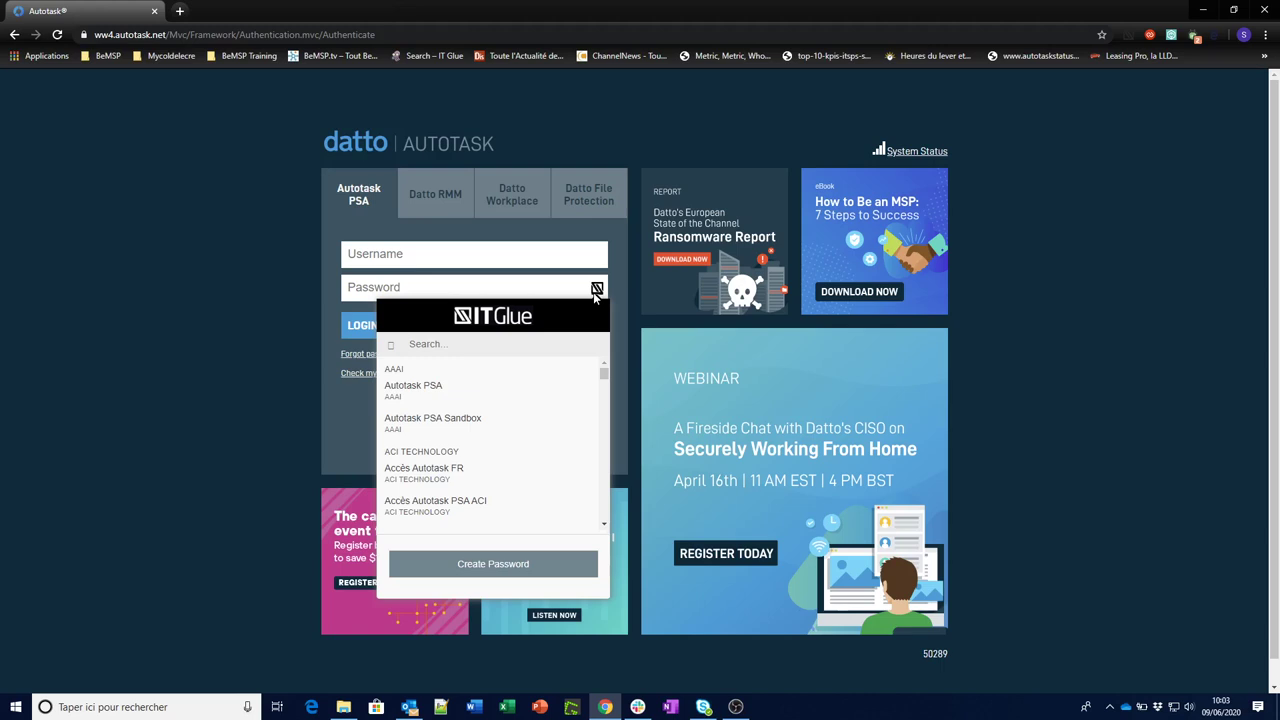
click(440, 345)
text(assista)
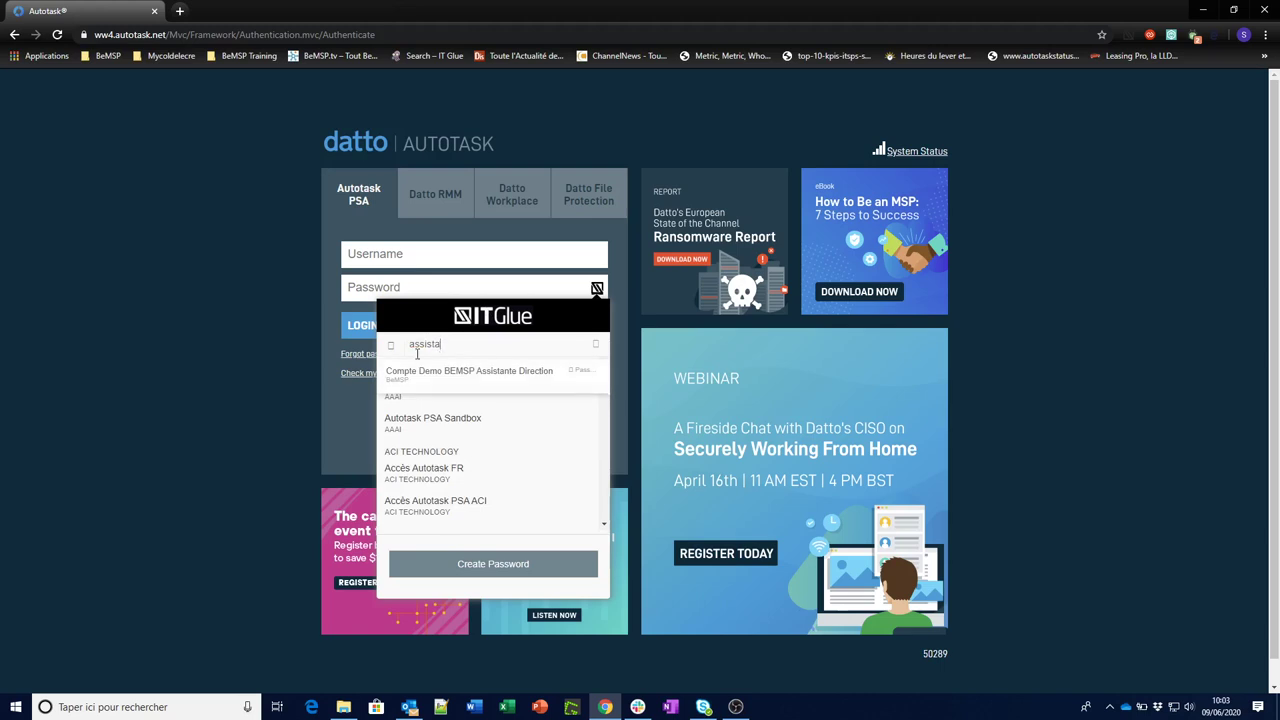
click(480, 371)
click(368, 326)
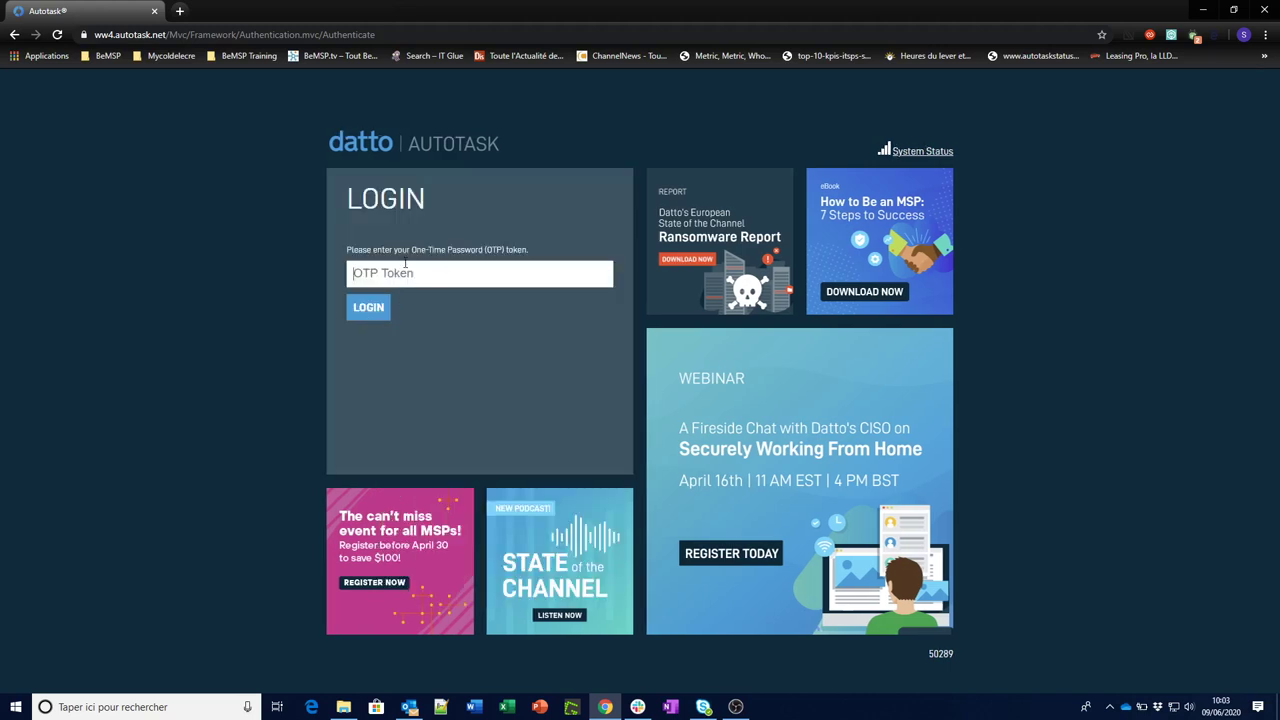
Step: Enter the one-time password token and complete the login to the restricted assistant account
key(ctrl+v)
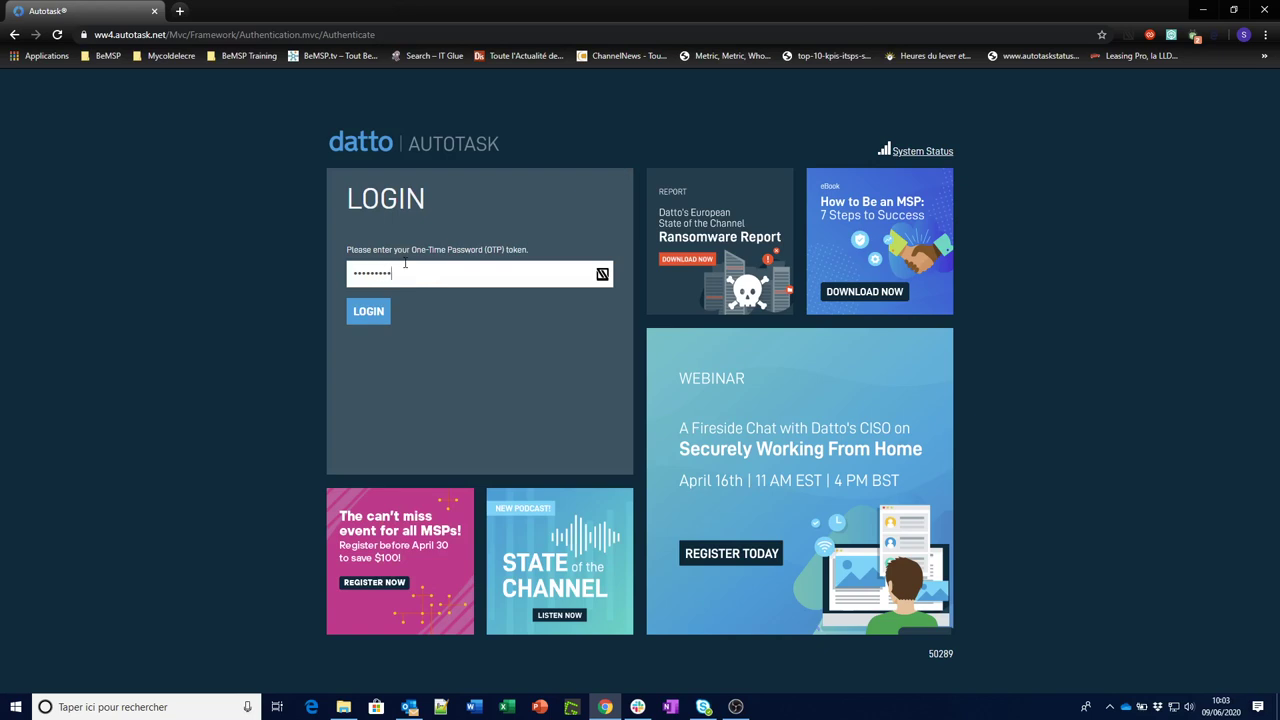
key(Return)
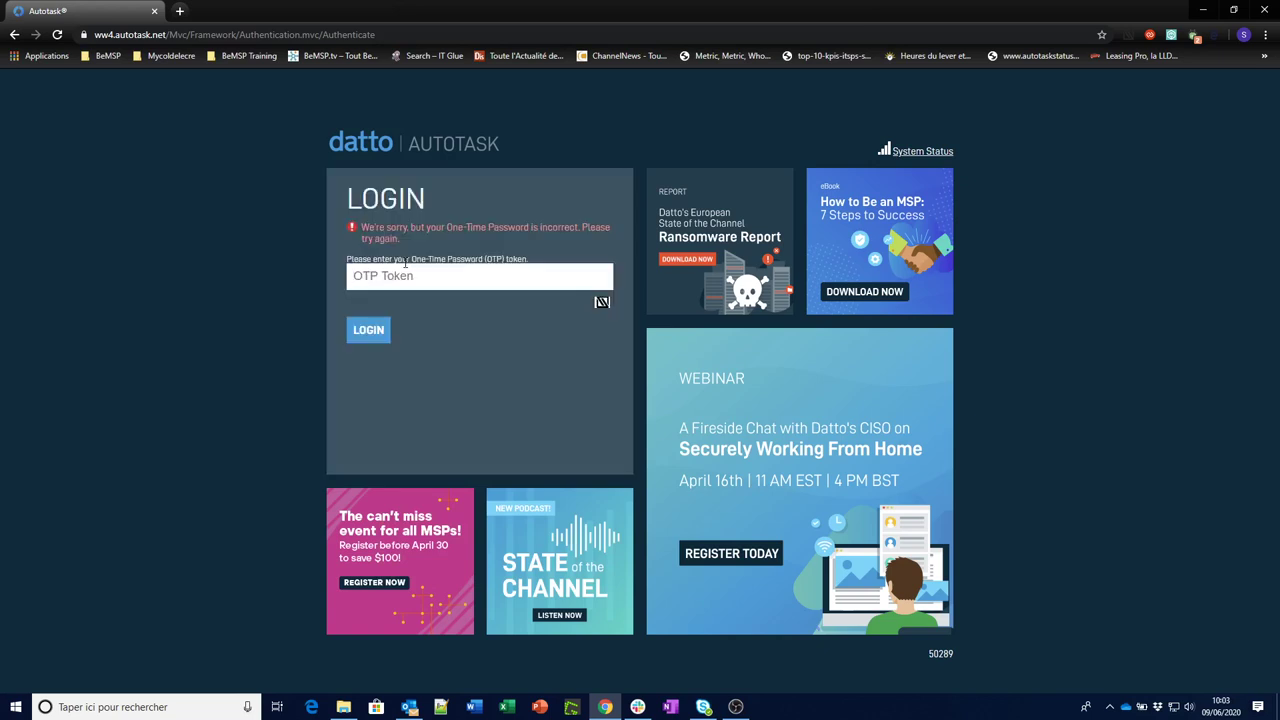
text(0)
click(364, 332)
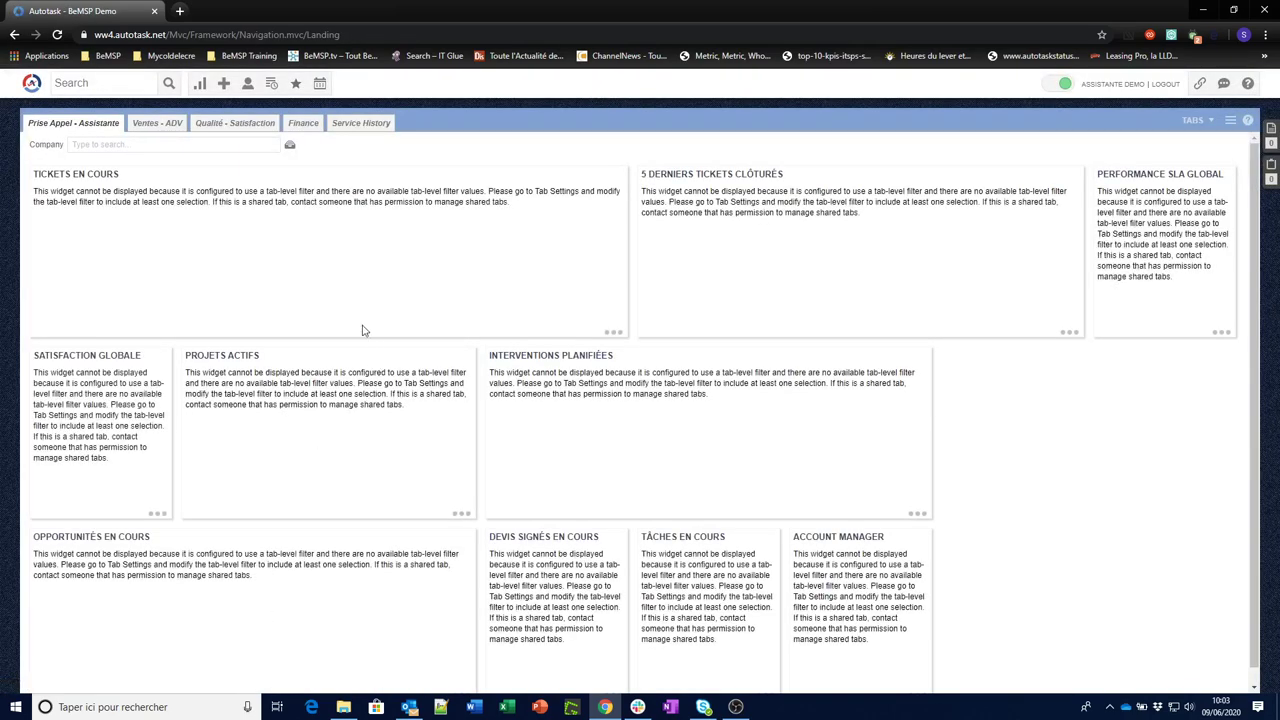
Step: Run a CRM company search without filter values to check which companies the restricted account can see
mouse_move(31, 87)
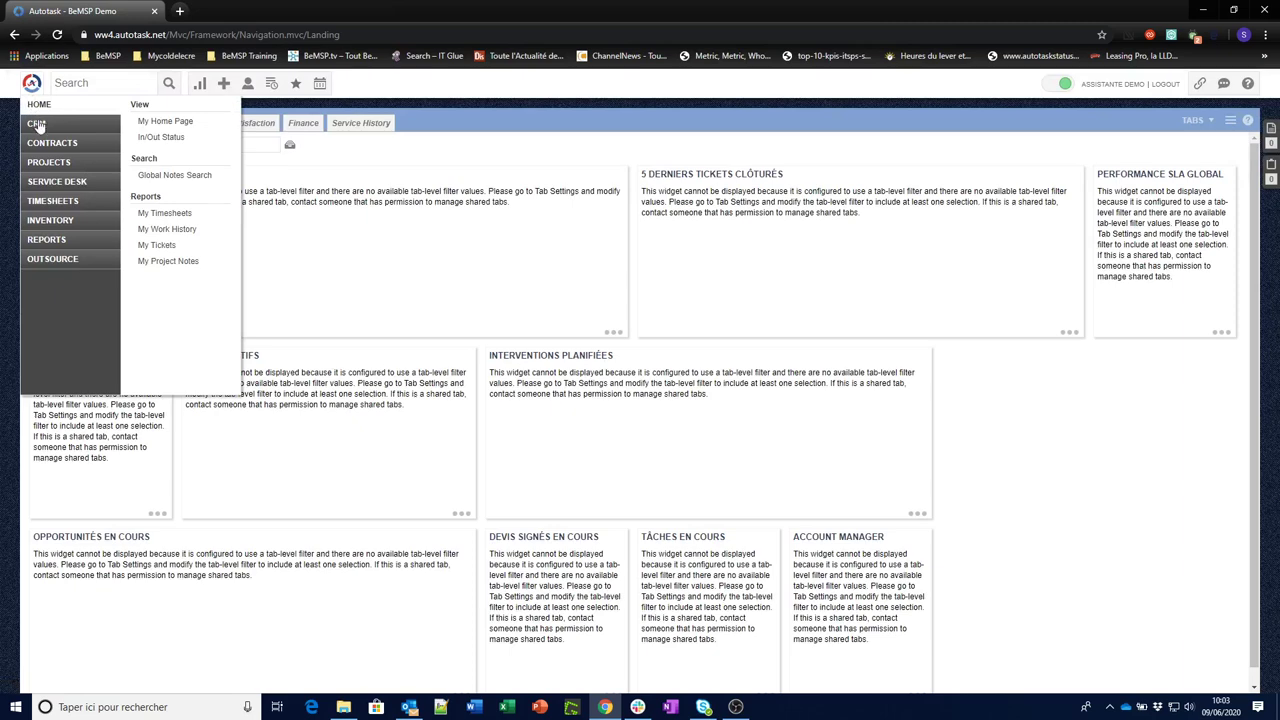
click(40, 123)
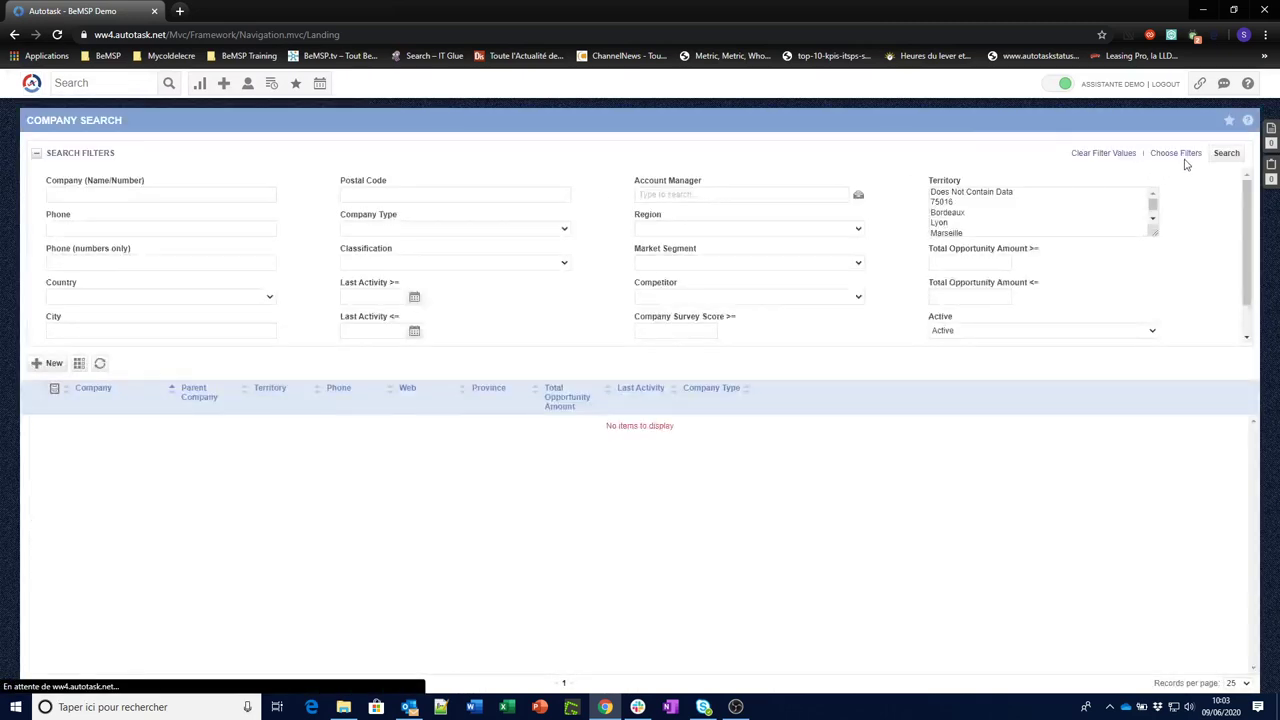
click(1228, 155)
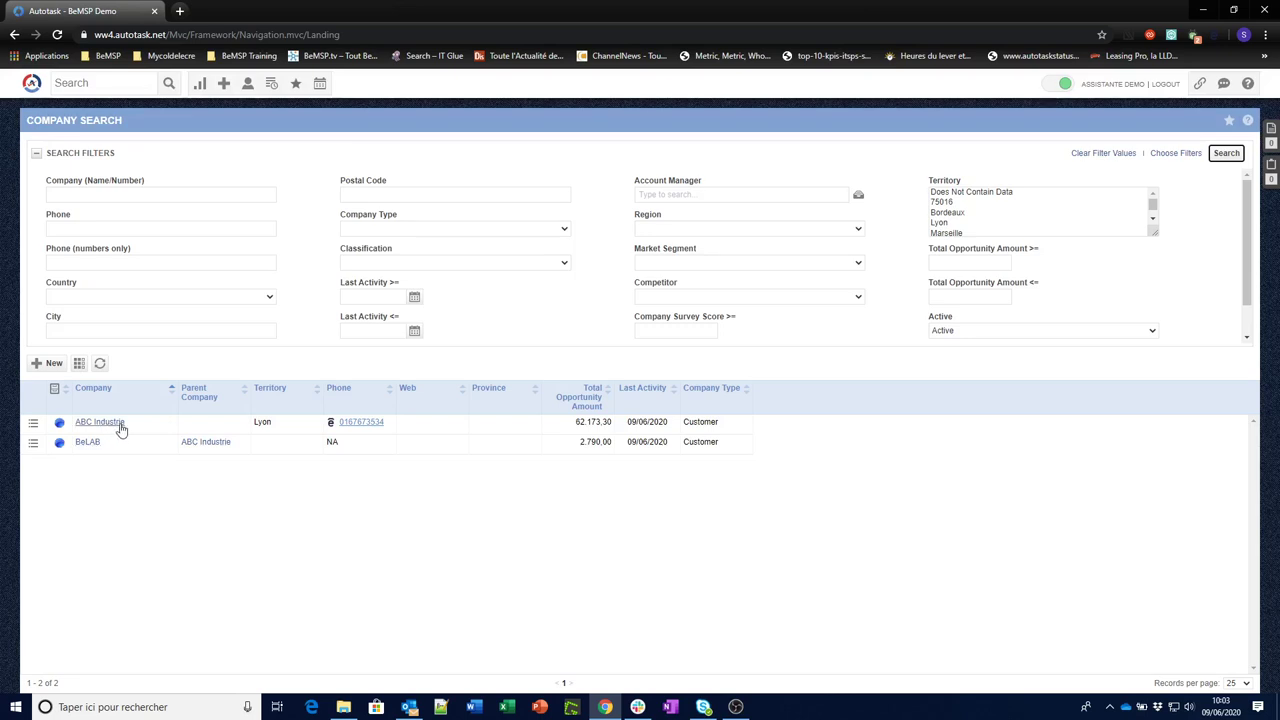
Step: Search service desk tickets created from 01/01/2020 and check the companies in the results, including page 6
mouse_move(31, 88)
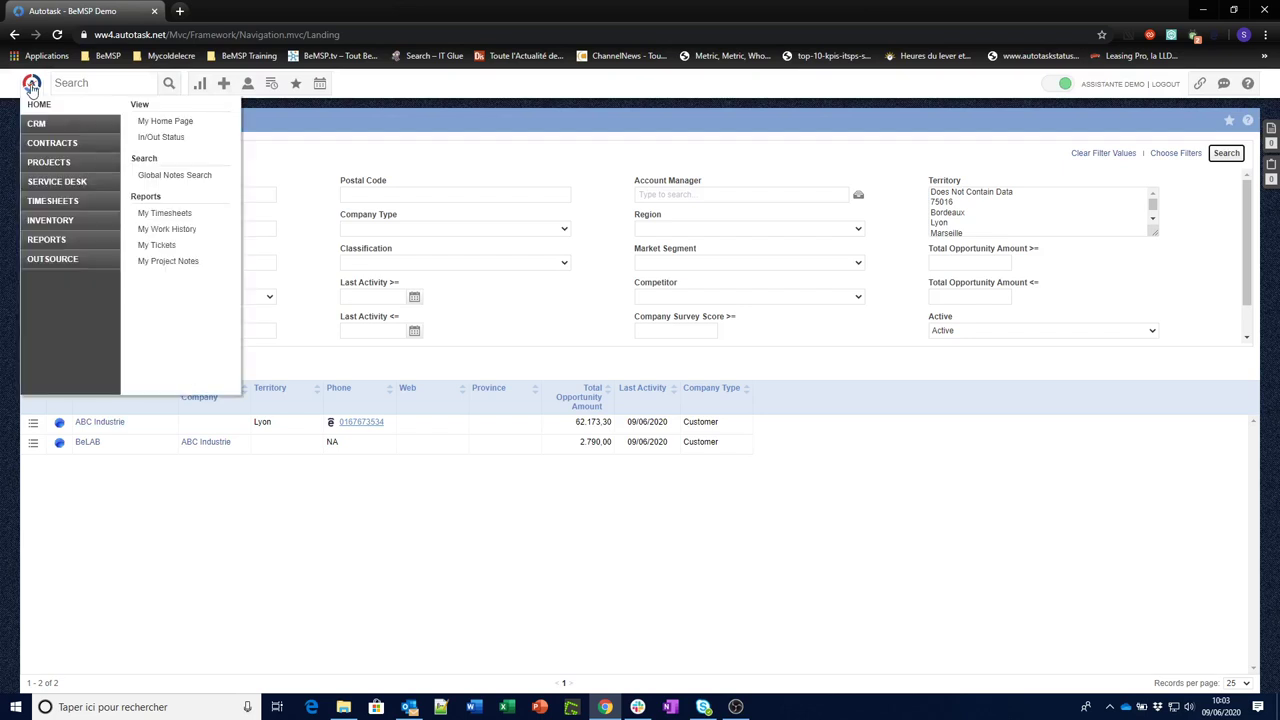
mouse_move(55, 183)
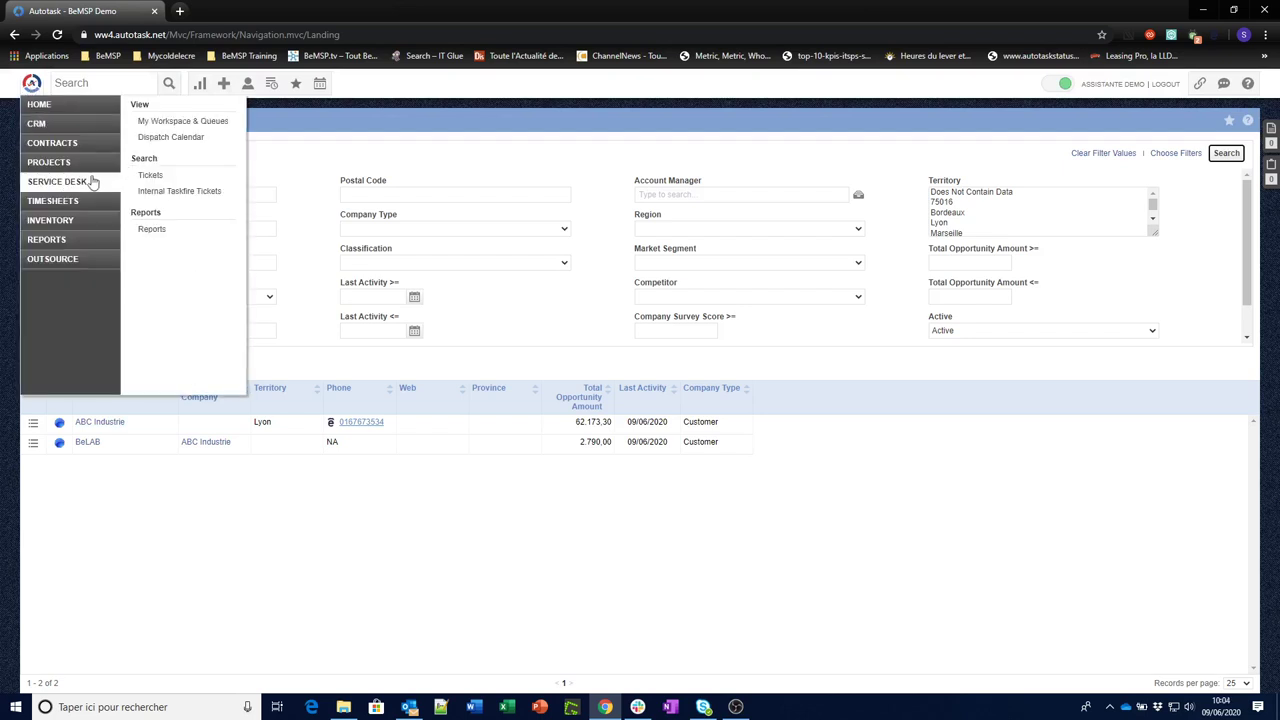
click(150, 176)
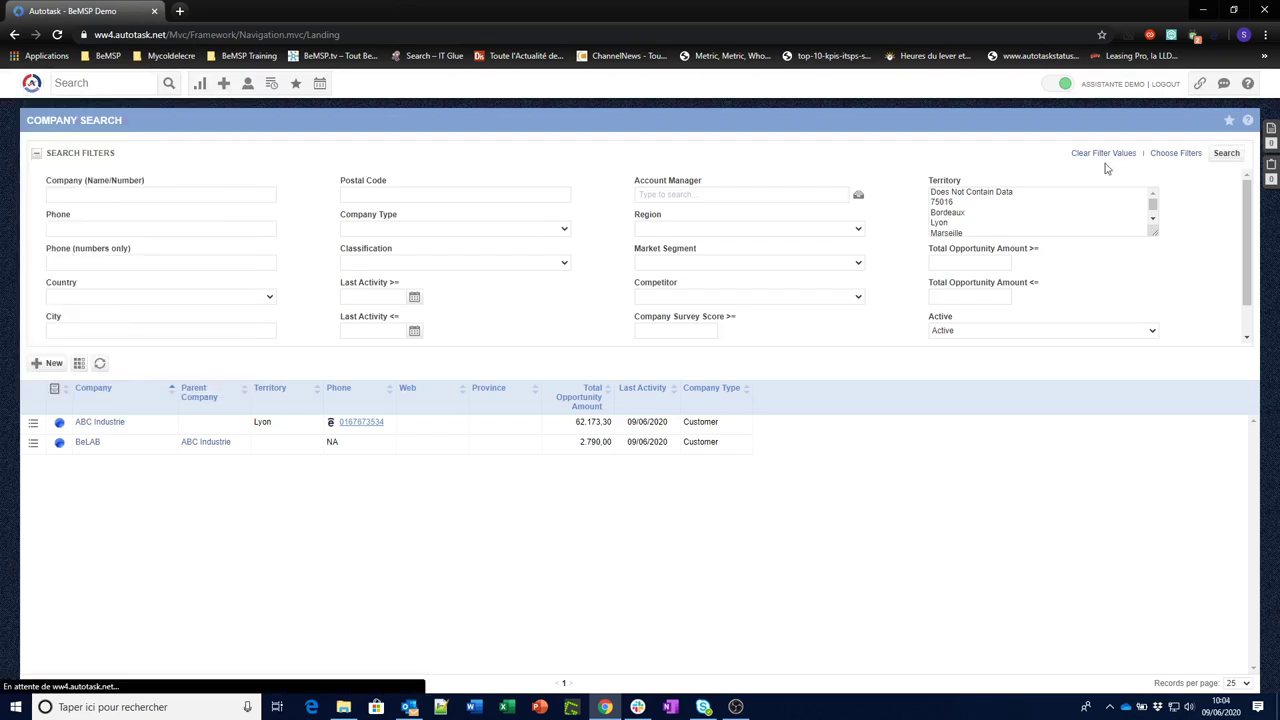
click(681, 228)
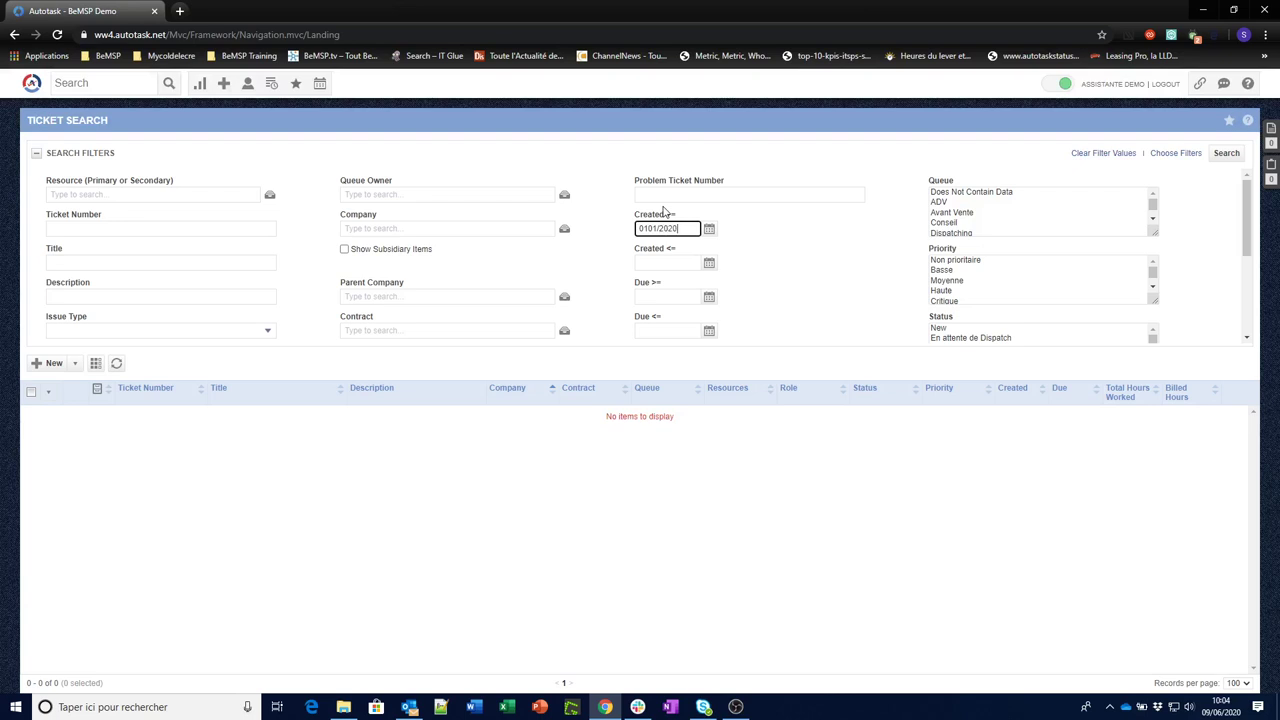
text(/)
click(1226, 153)
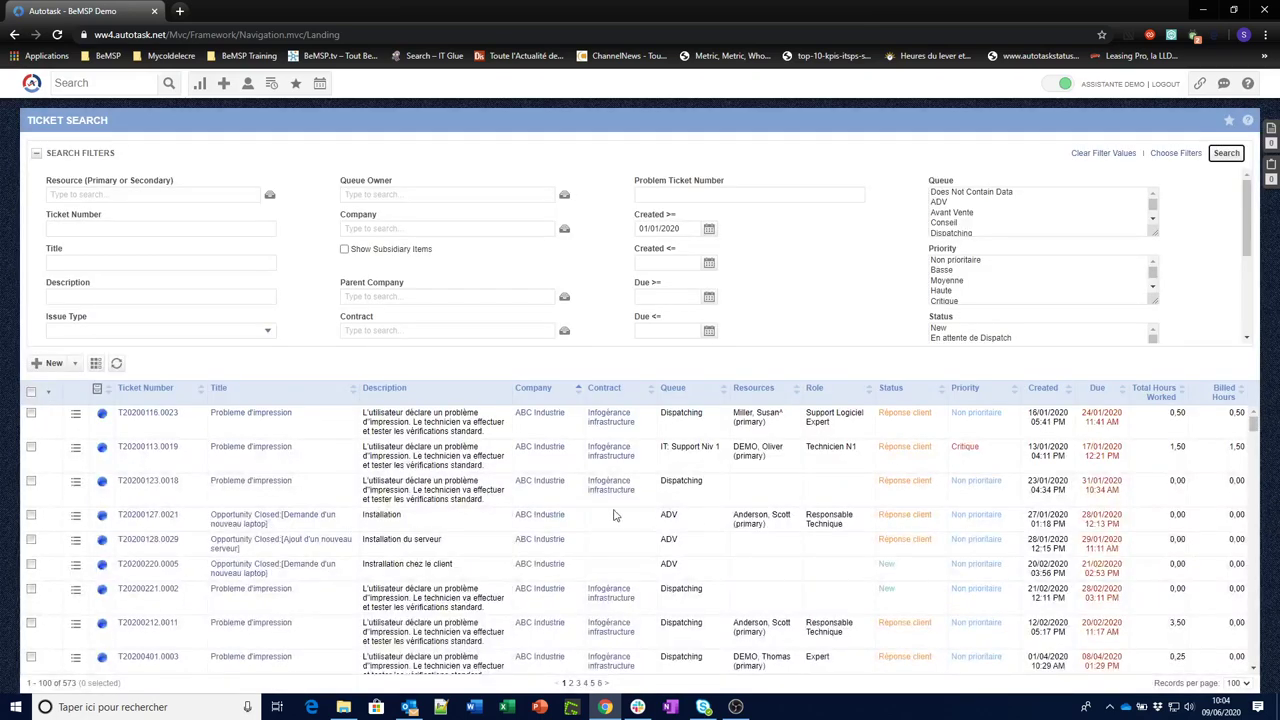
scroll(546, 423, down, 10)
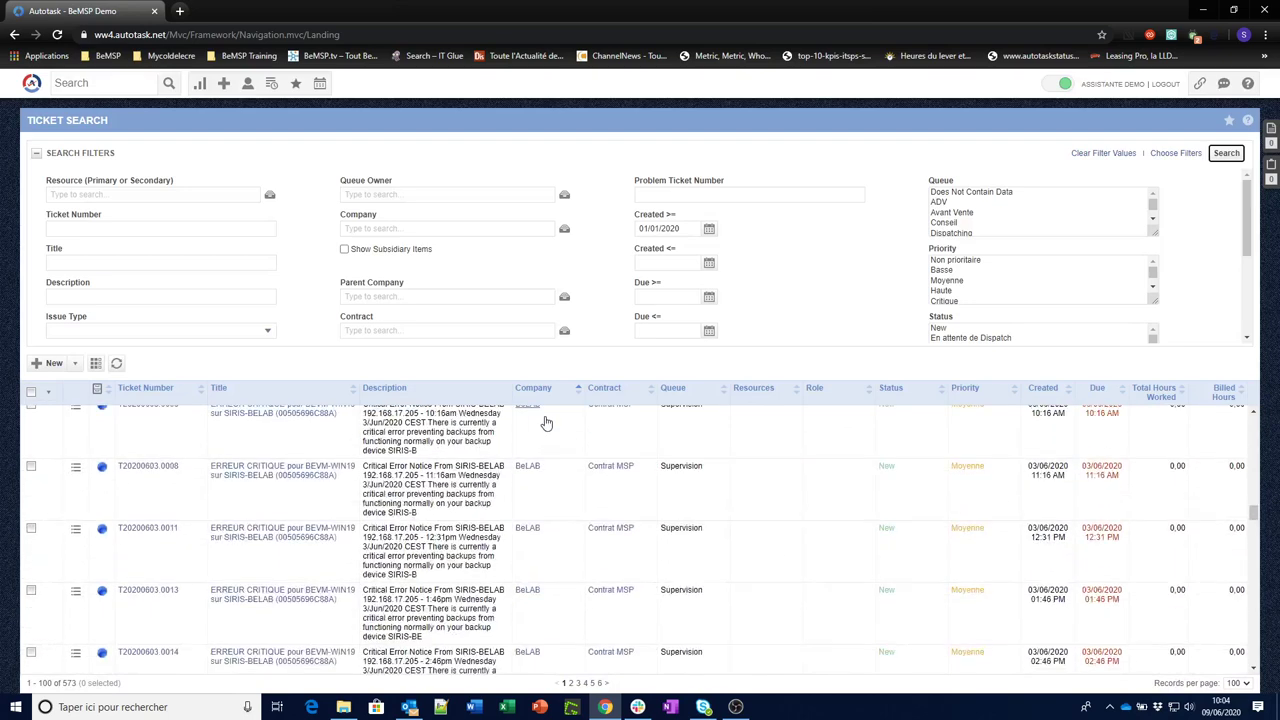
scroll(546, 423, up, 10)
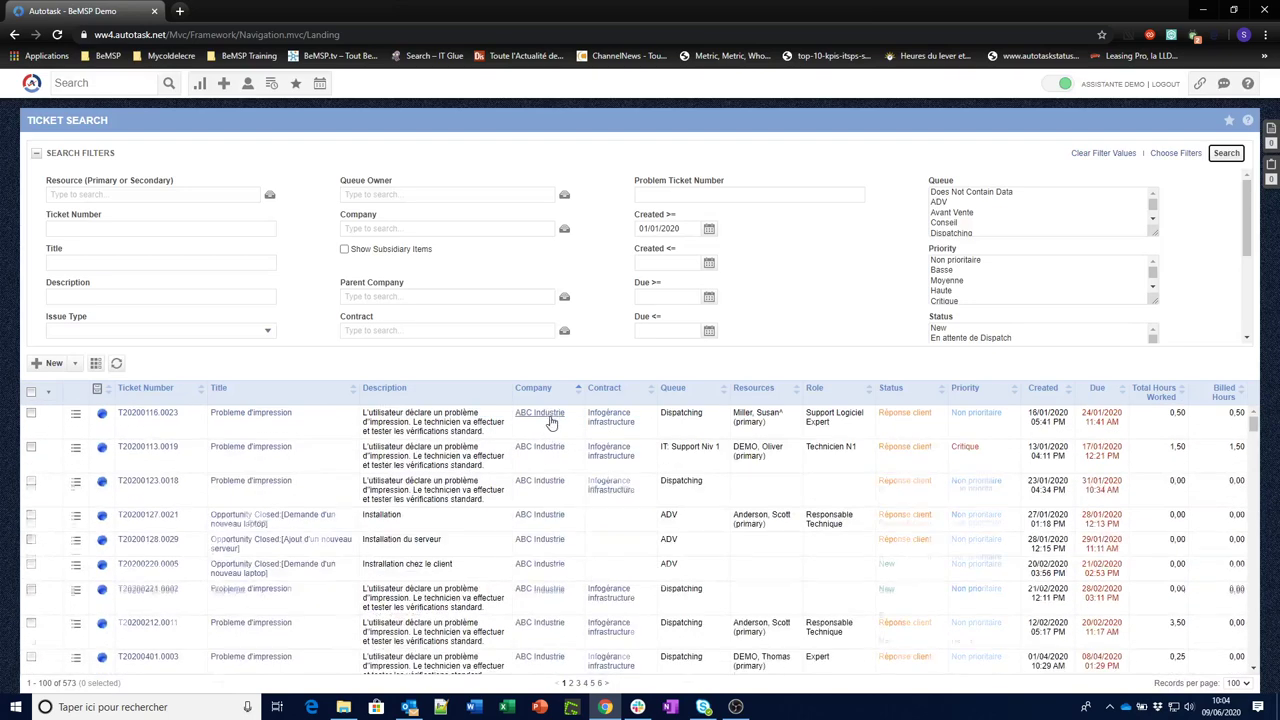
scroll(550, 423, down, 10)
click(600, 684)
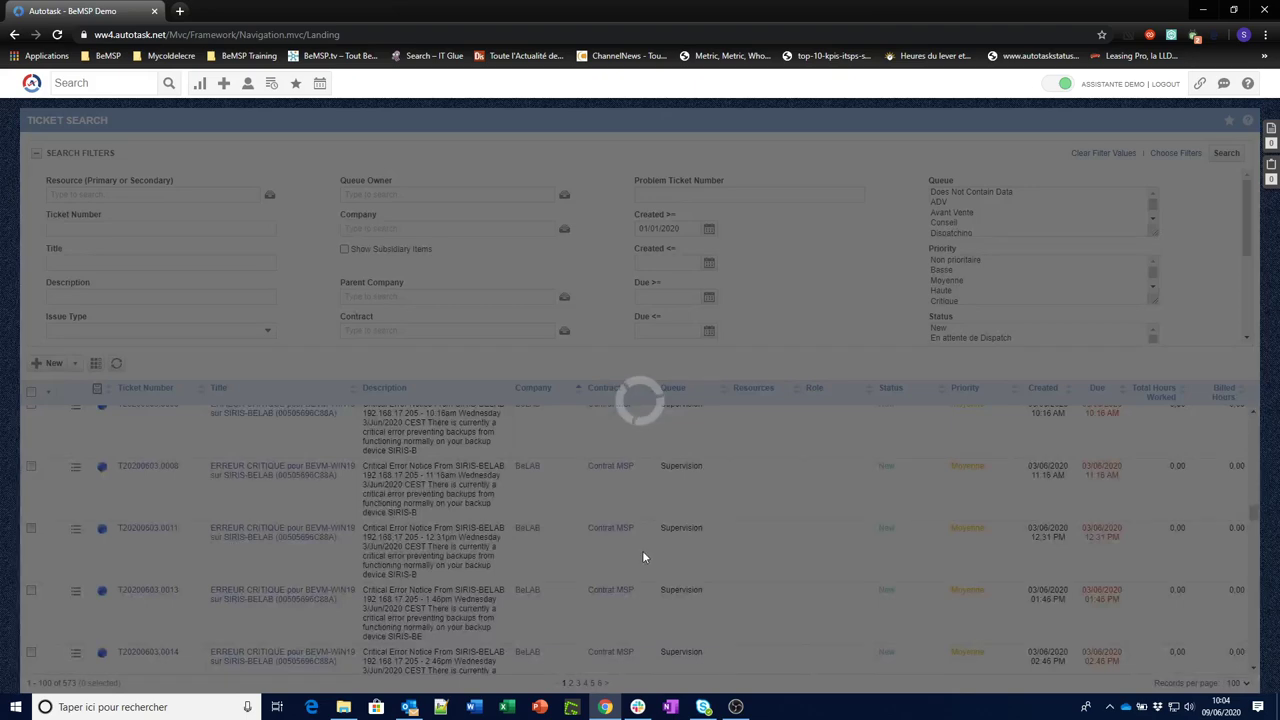
scroll(643, 557, down, 2)
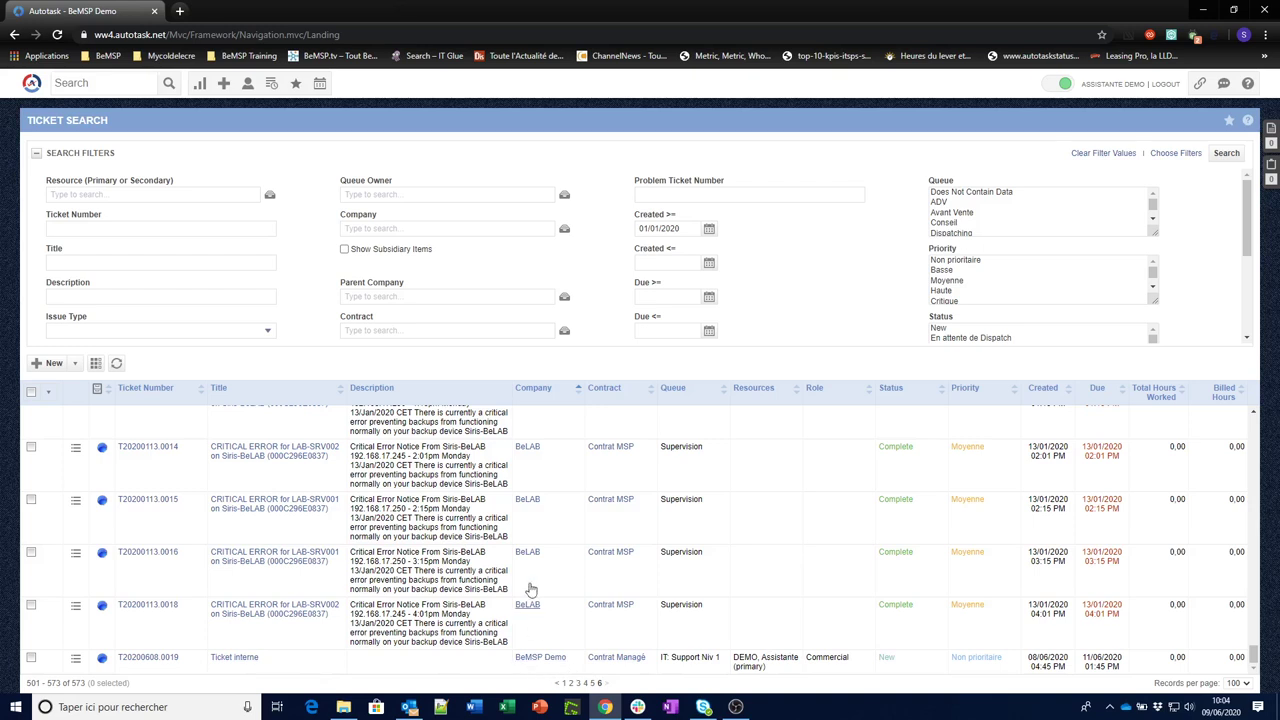
Step: Log out of the assistant account and log back in to the BeMSP demo administrator account with its IT Glue username and password
click(1168, 89)
click(498, 330)
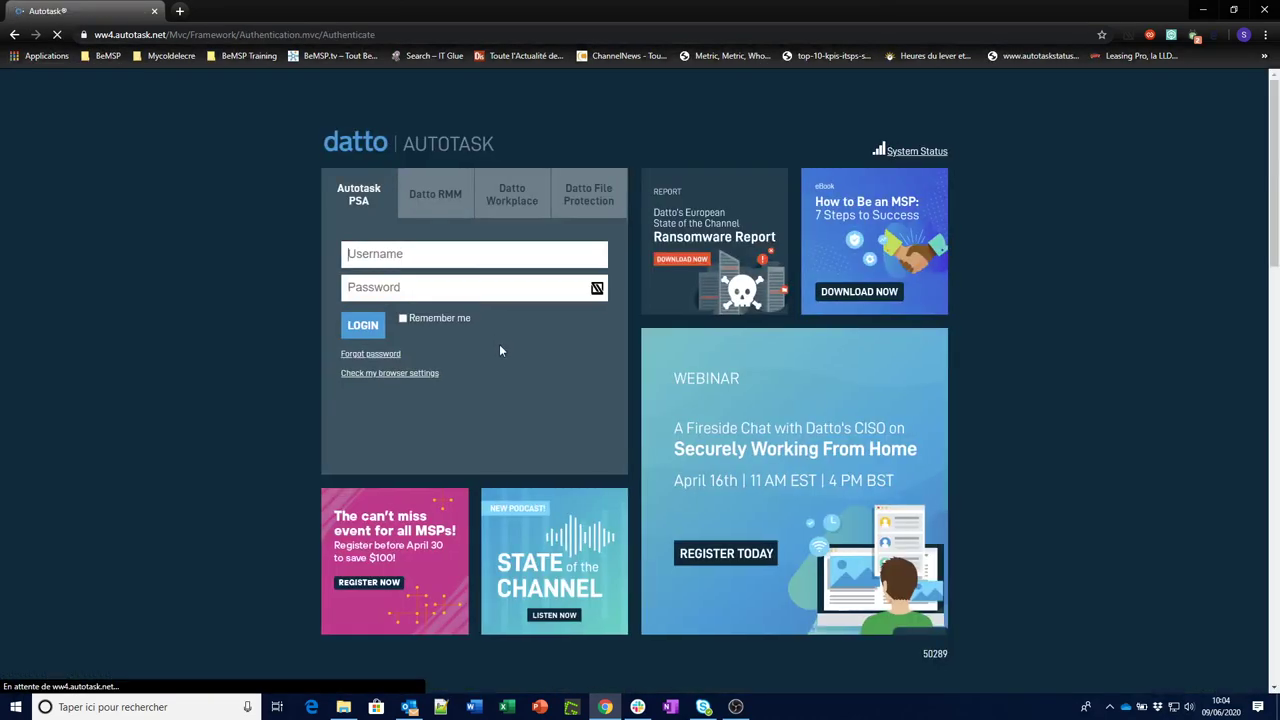
click(602, 289)
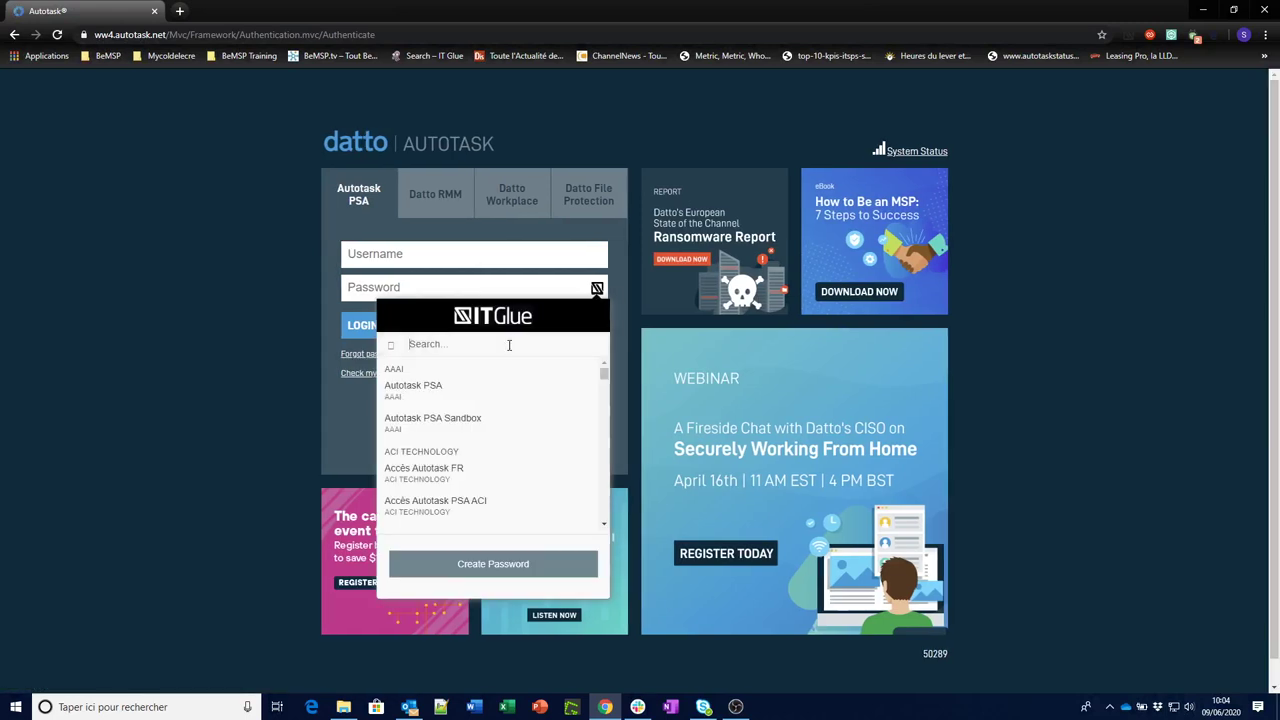
text(demo bemsp)
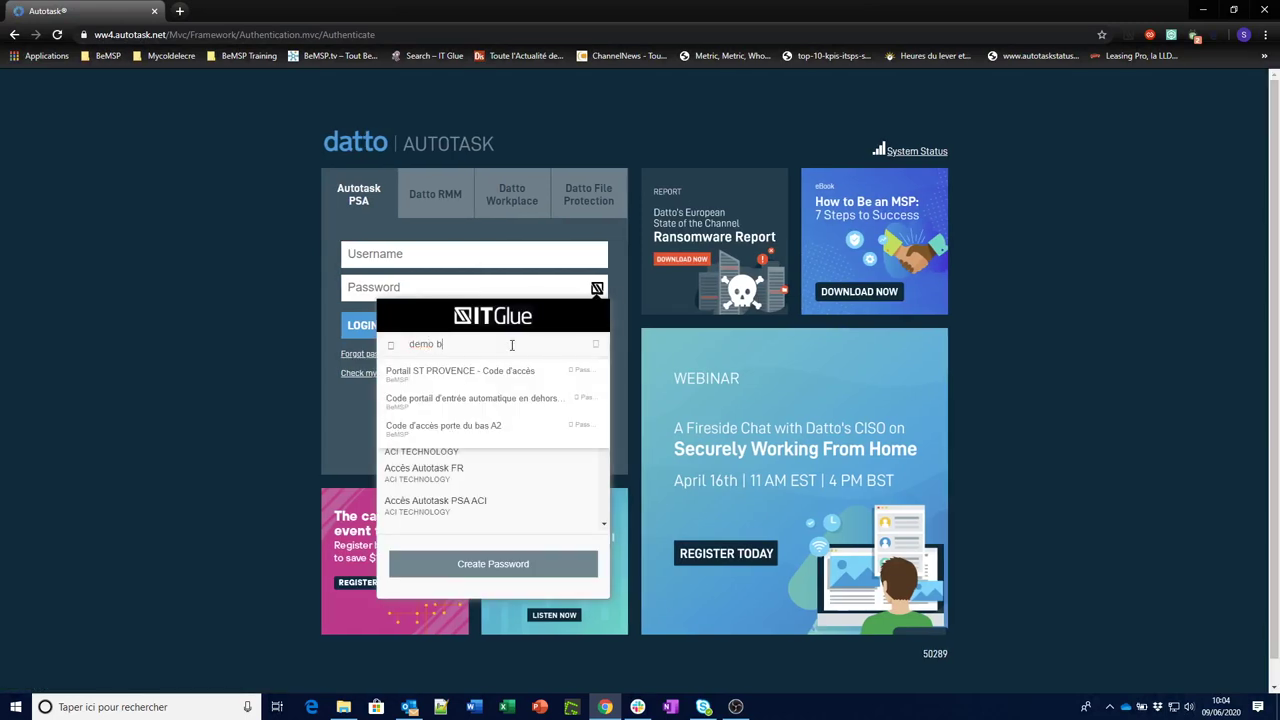
click(477, 375)
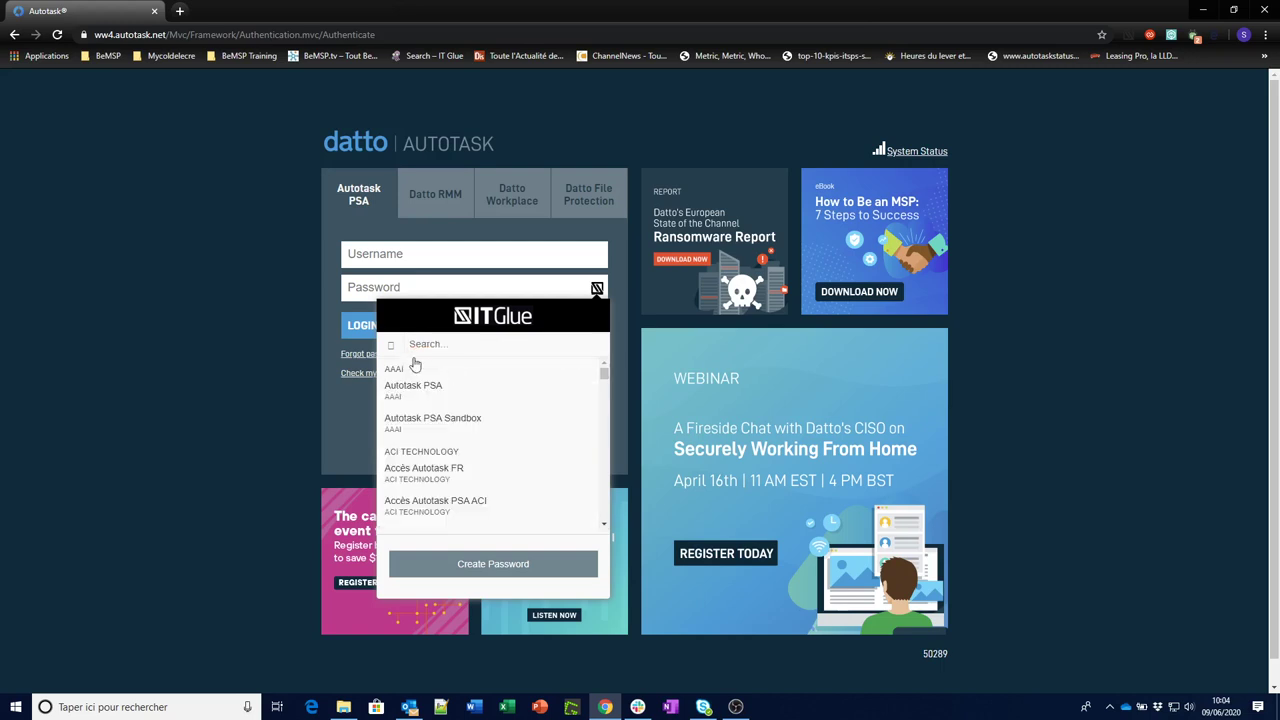
click(366, 337)
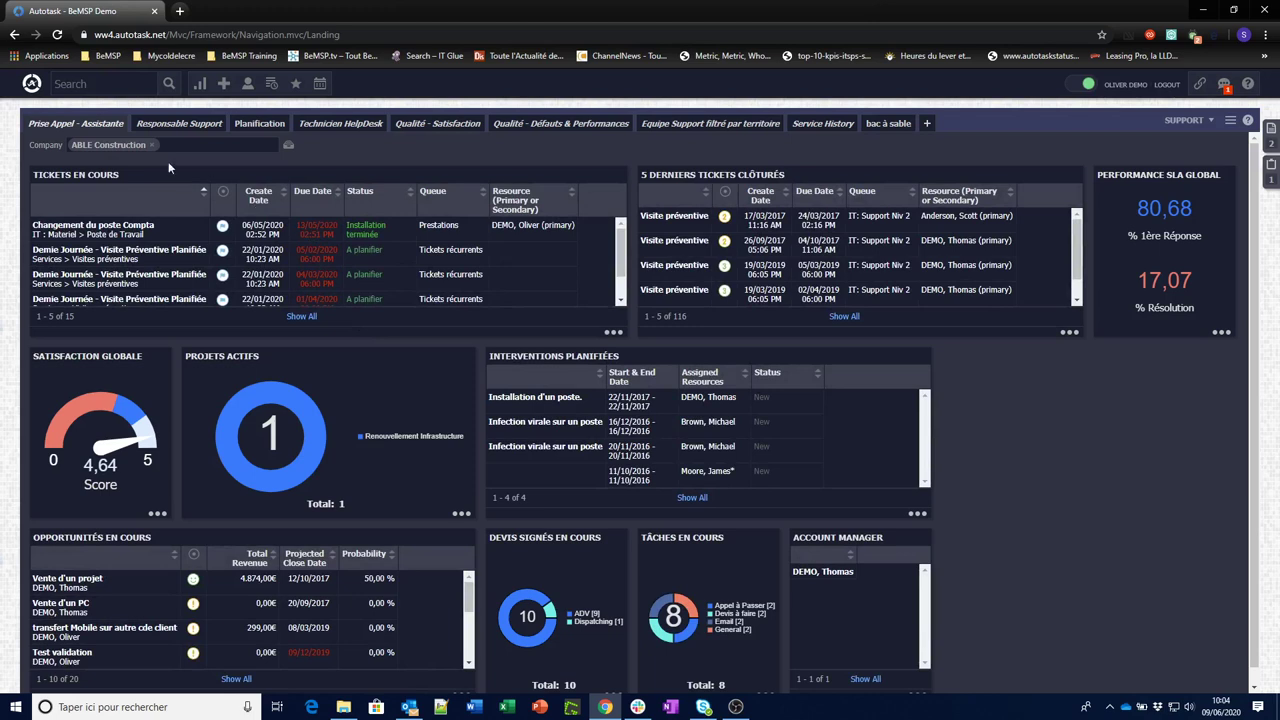
Step: Open the Territories settings in the Companies & Contacts section of the administration area
click(30, 88)
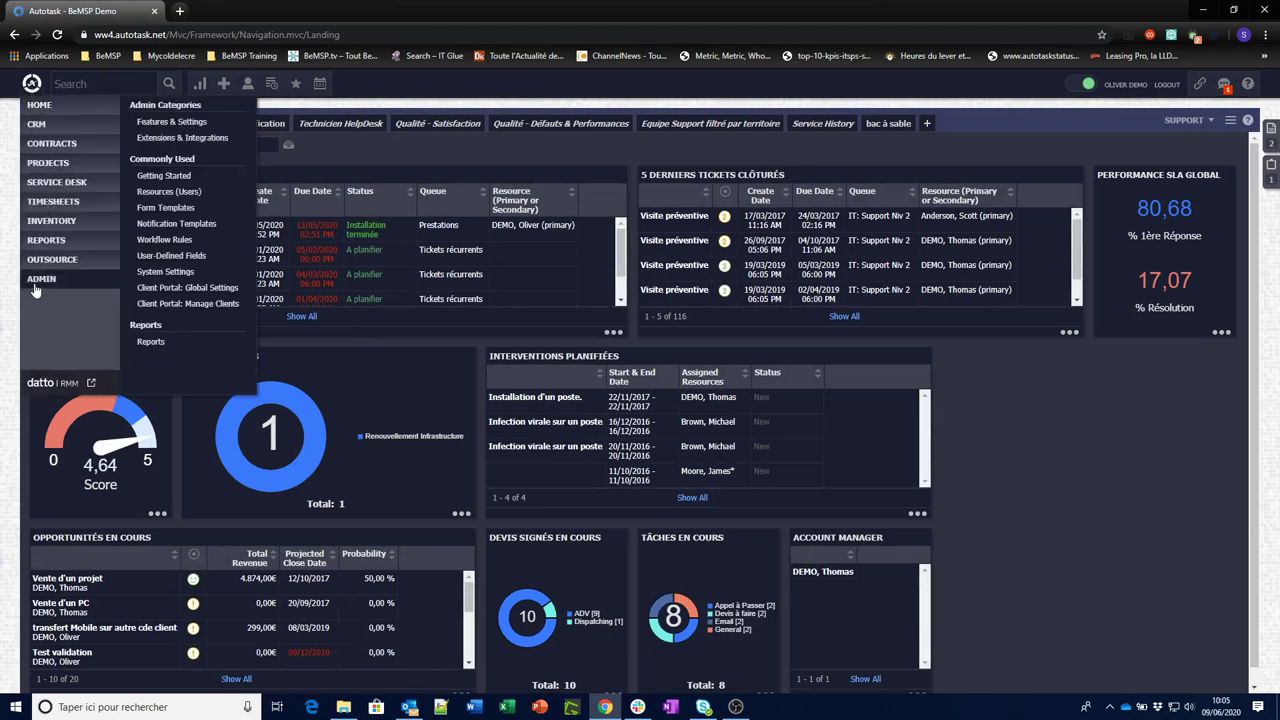
click(36, 283)
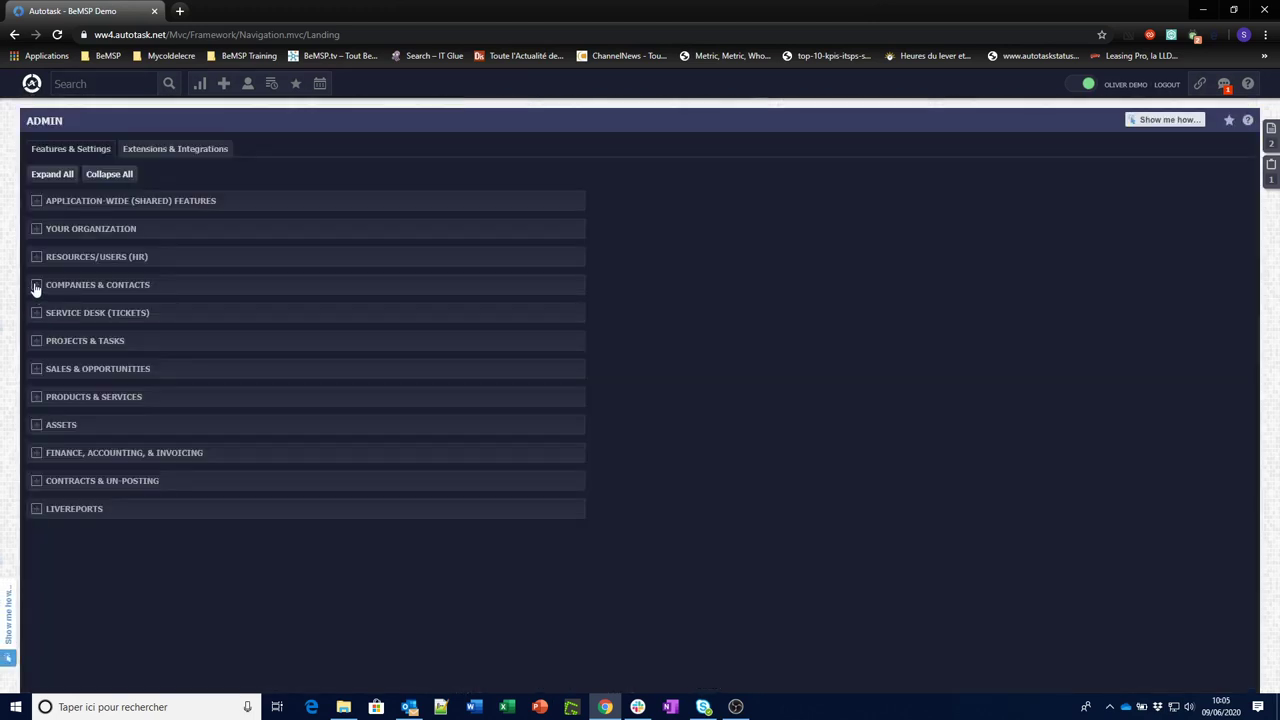
click(36, 286)
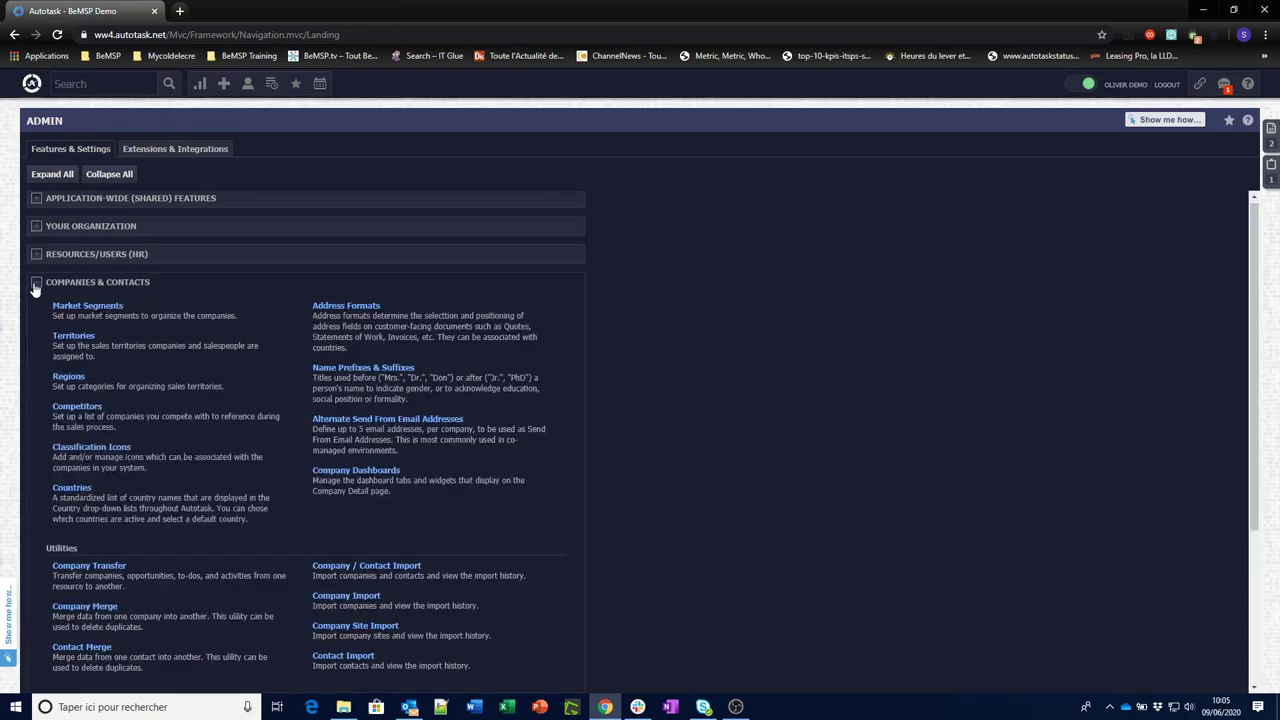
click(76, 338)
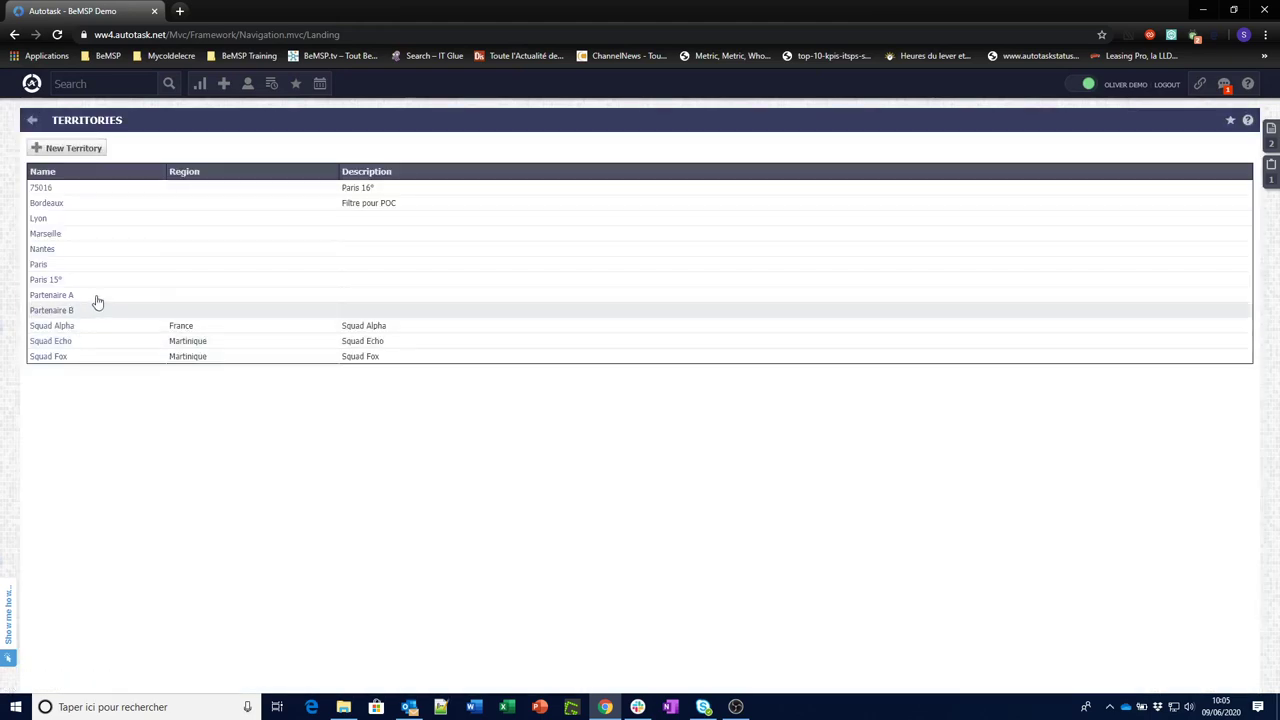
Step: Check the resources assigned to the Lyon territory and cancel the edit
click(36, 221)
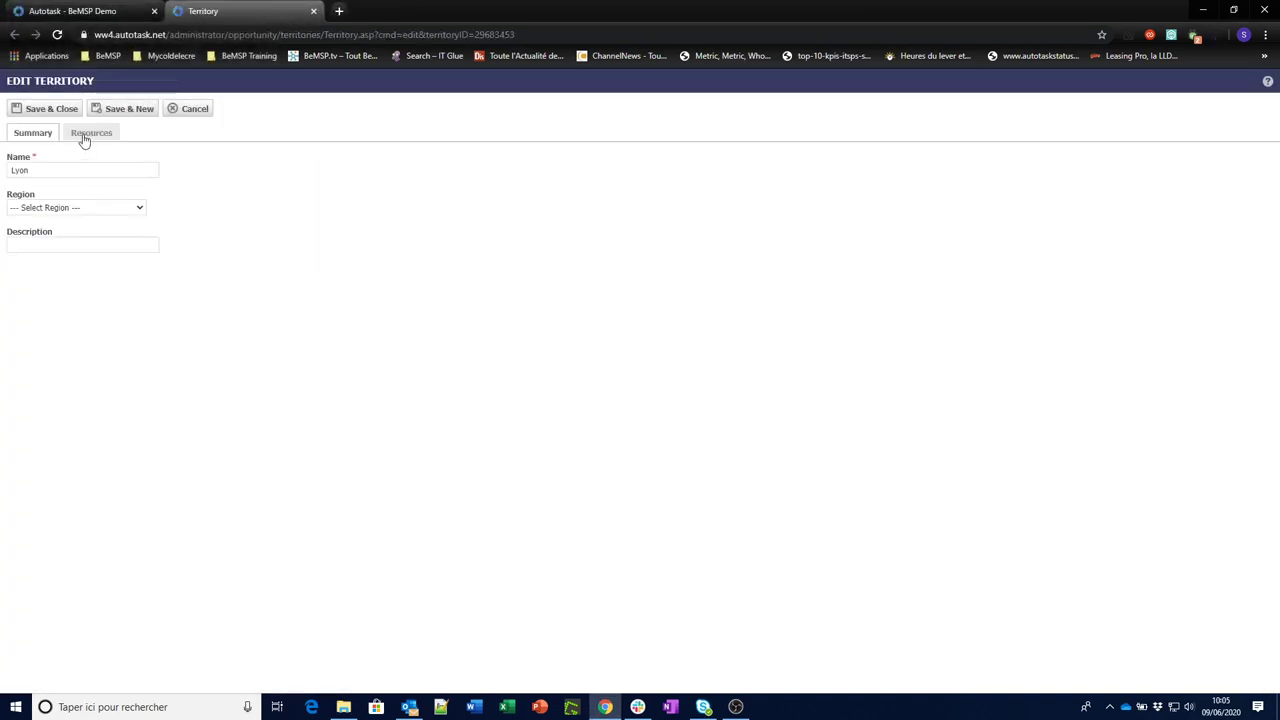
click(90, 136)
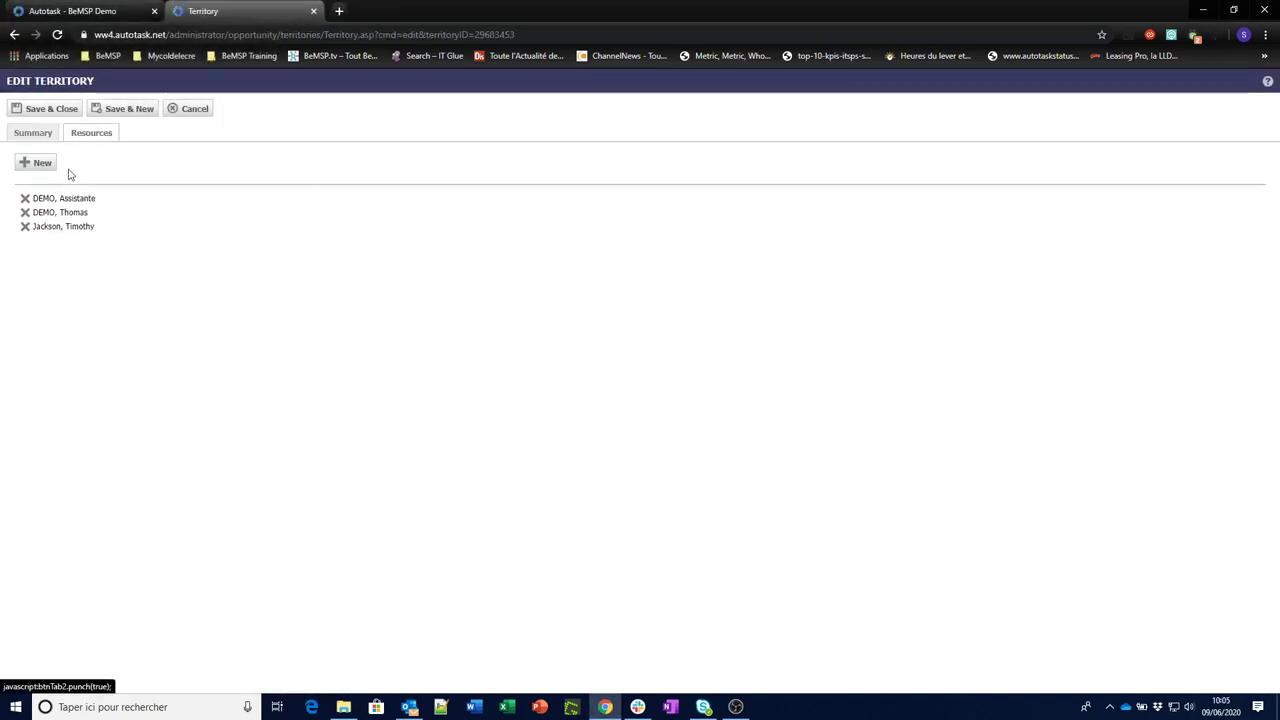
drag(93, 198, 35, 227)
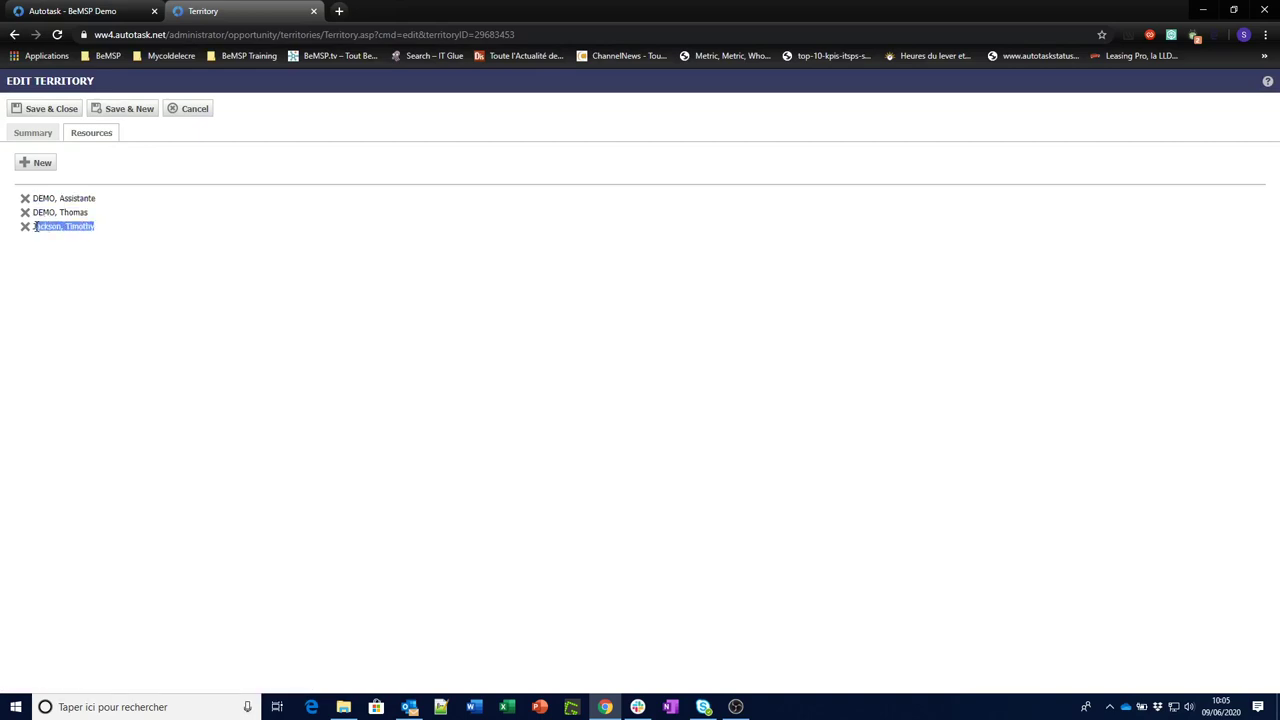
click(179, 108)
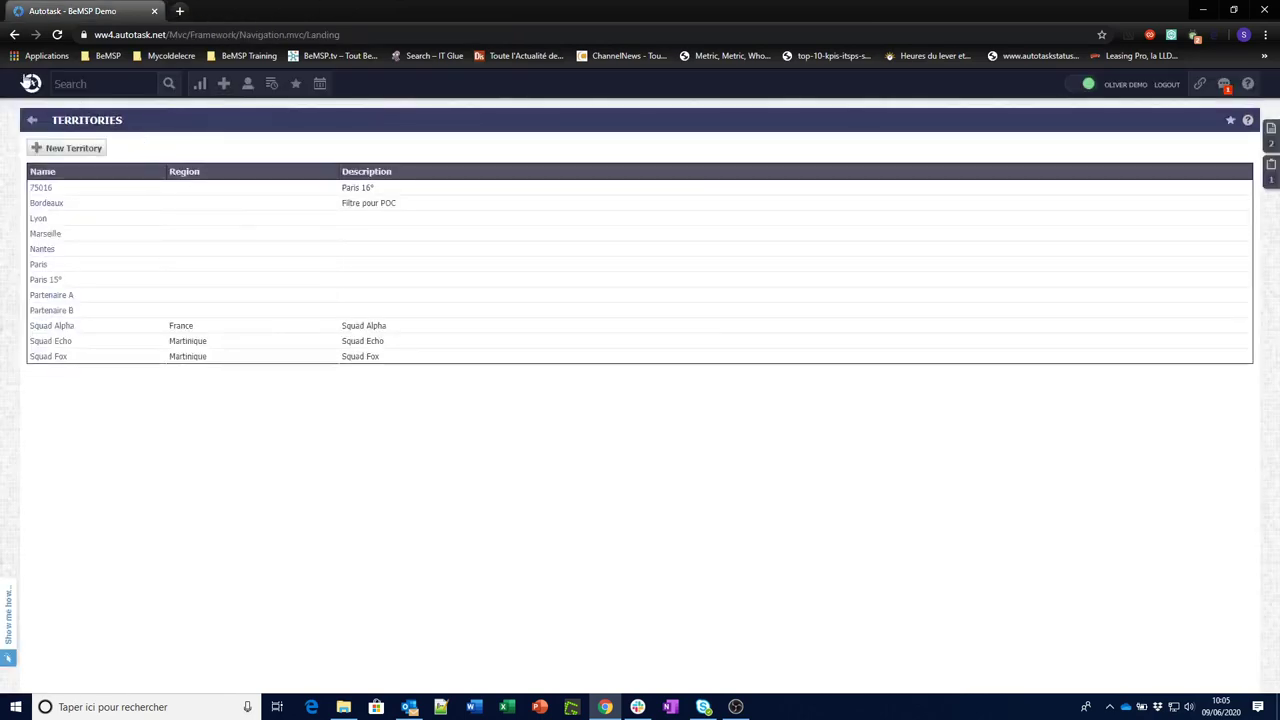
Step: Search the CRM companies filtered by the Lyon territory and look through the resulting list
mouse_move(28, 85)
click(43, 125)
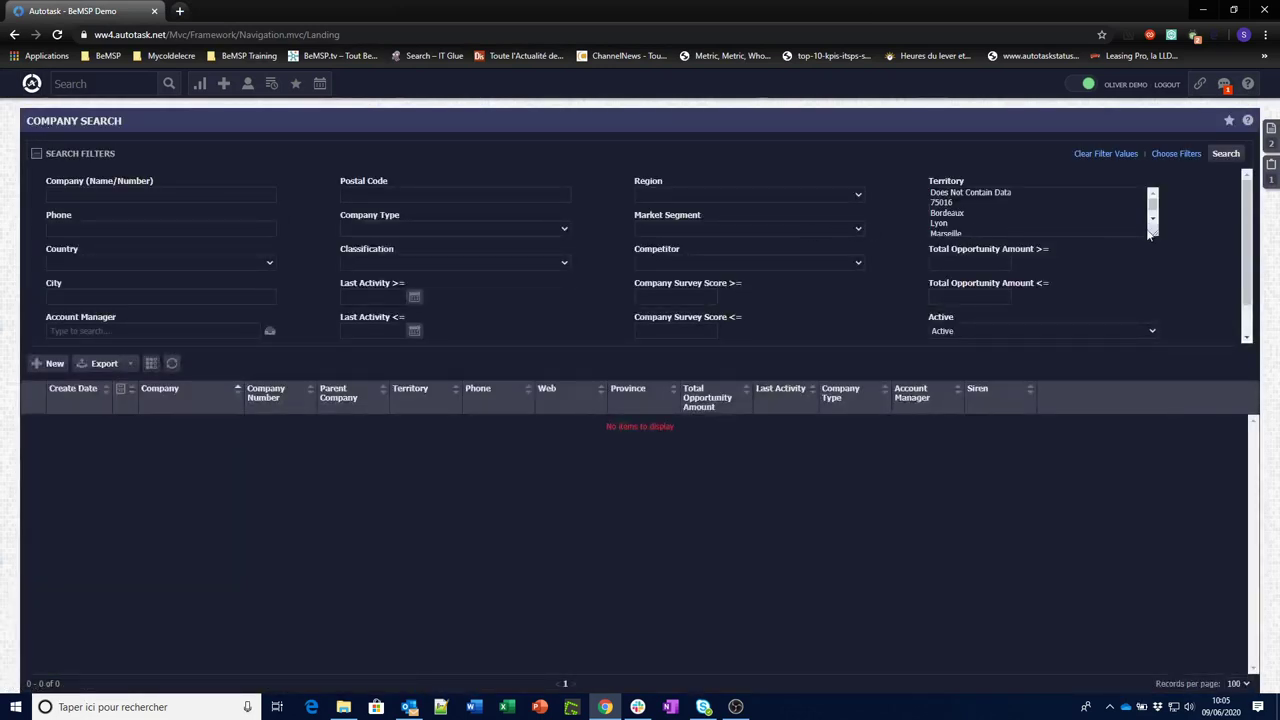
mouse_move(1155, 236)
mouse_down()
mouse_move(1157, 287)
mouse_move(1155, 234)
mouse_up()
click(970, 223)
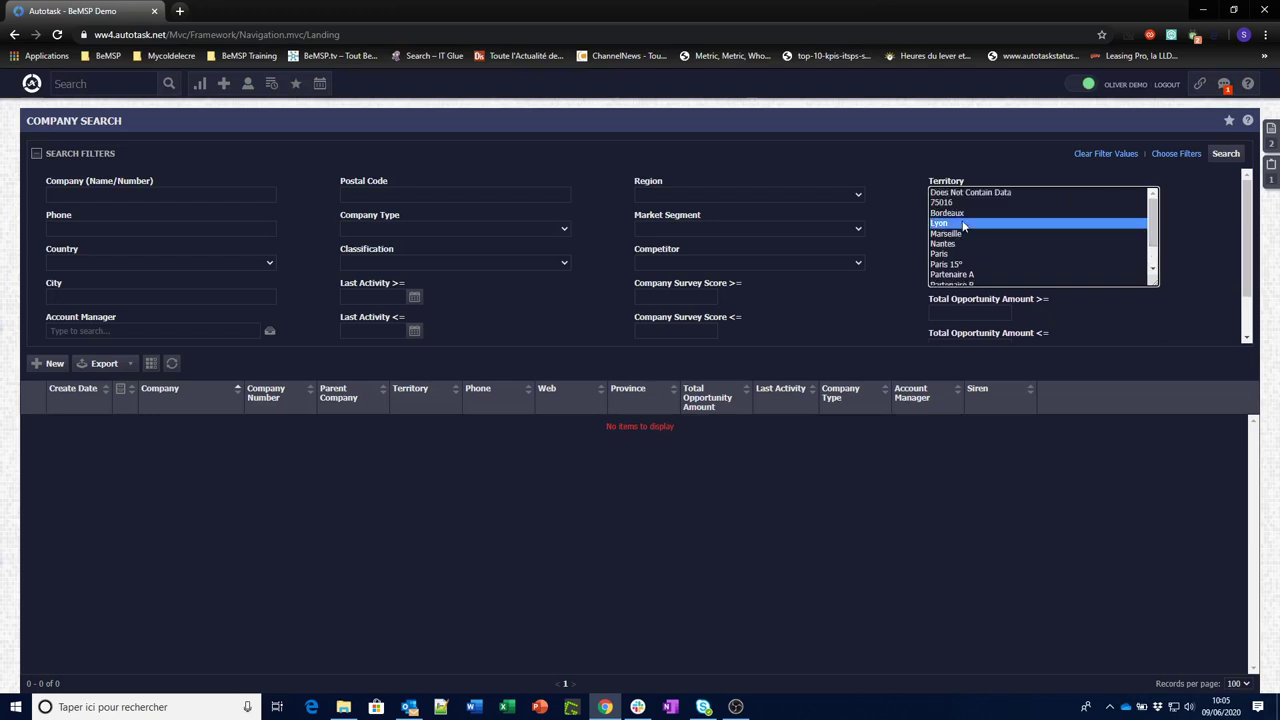
click(1228, 158)
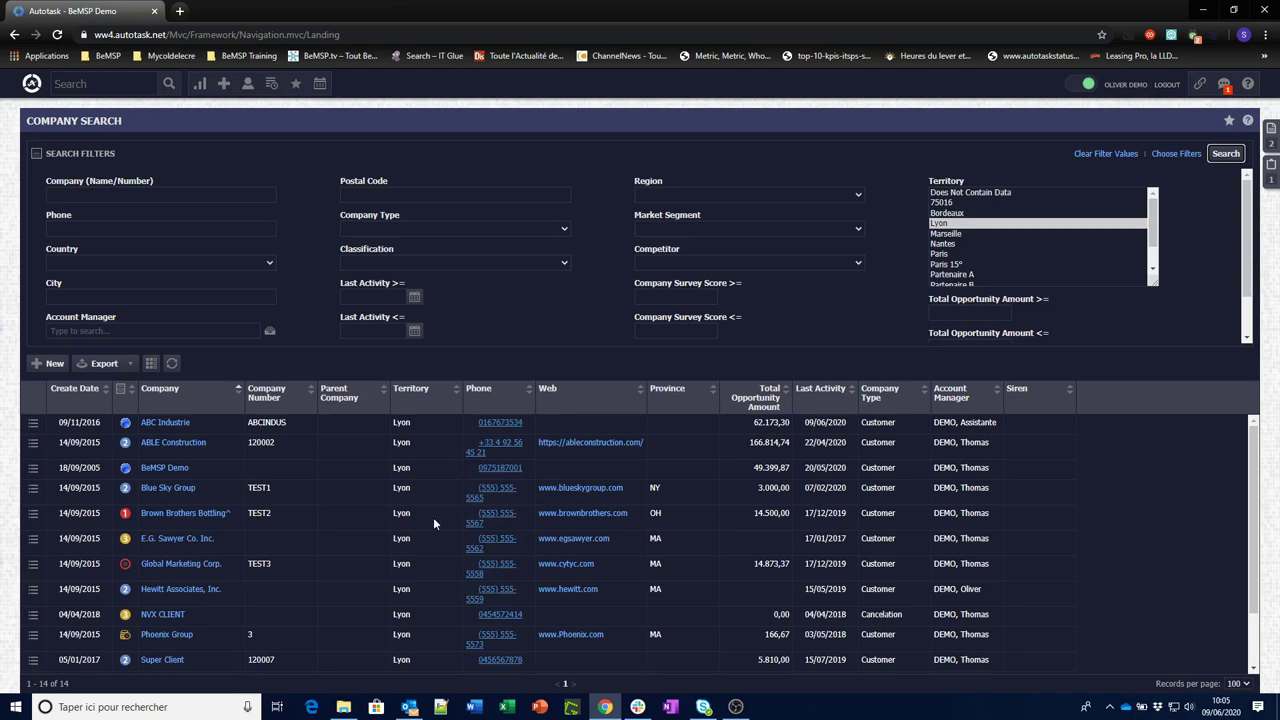
scroll(433, 521, down, 2)
scroll(431, 528, up, 2)
Step: Open the assistant resource for editing from the Resources/Users (HR) section of the administration area
mouse_move(30, 92)
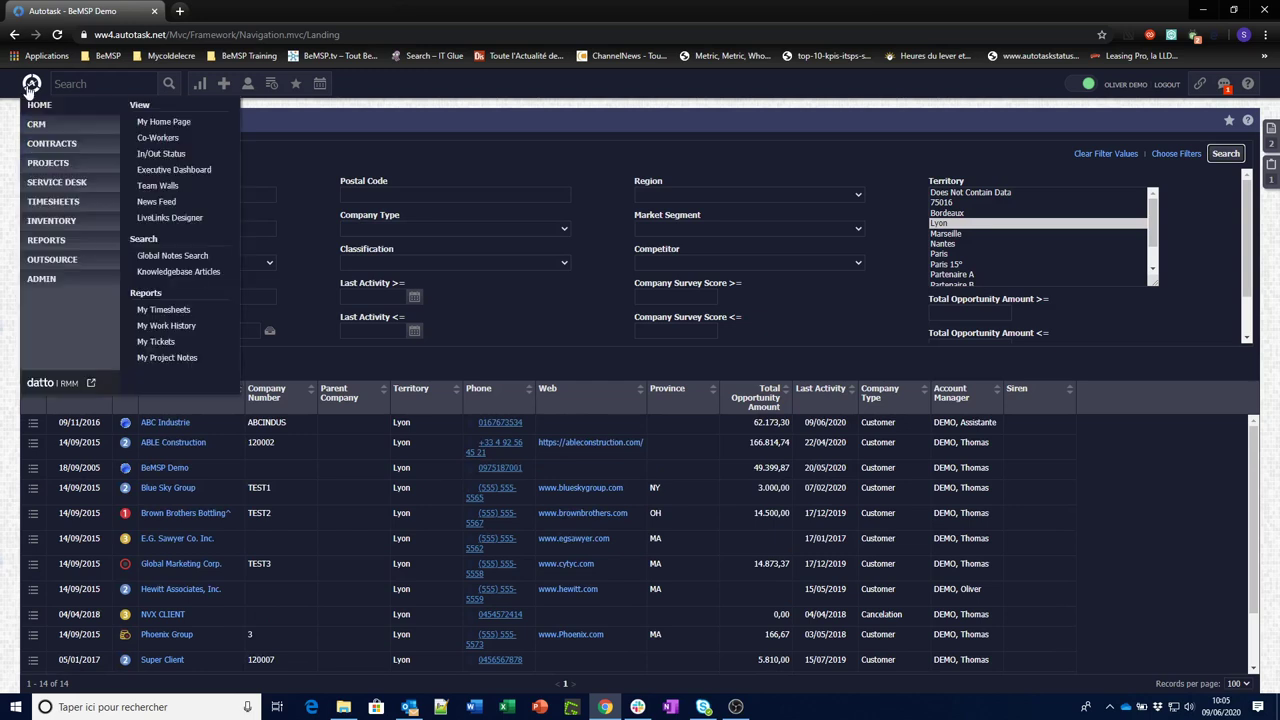
click(48, 285)
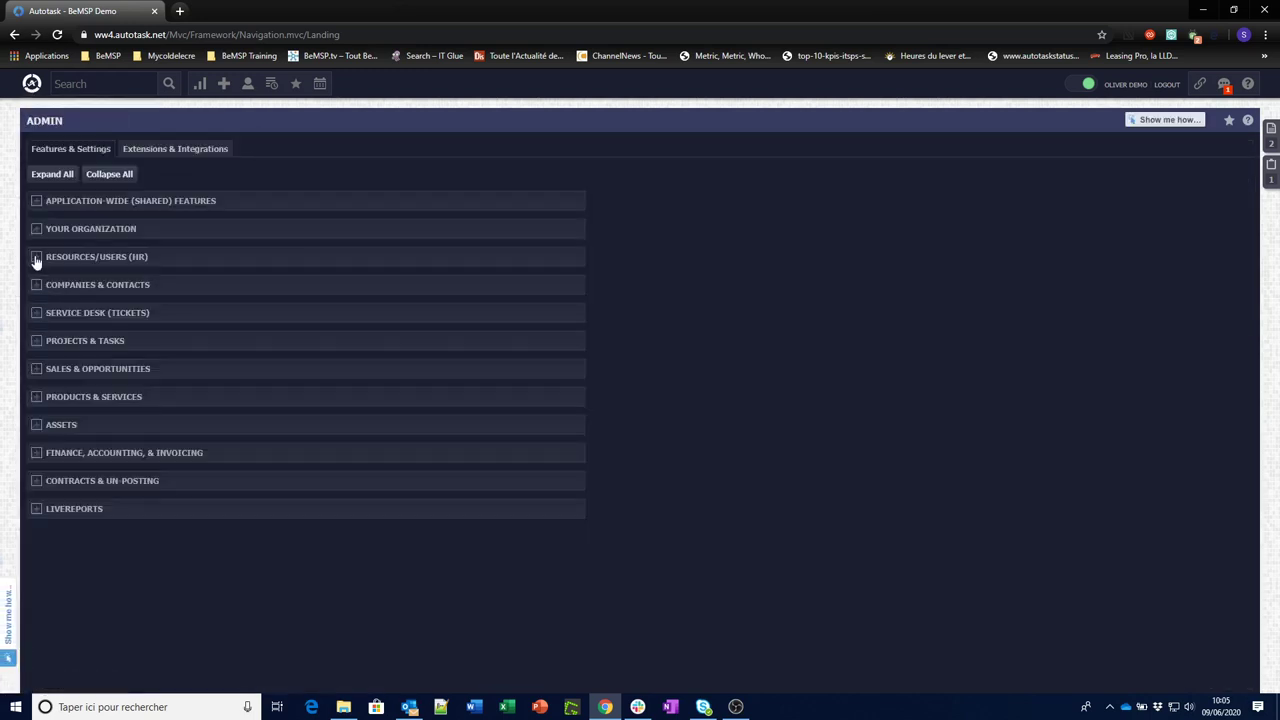
click(36, 257)
click(80, 301)
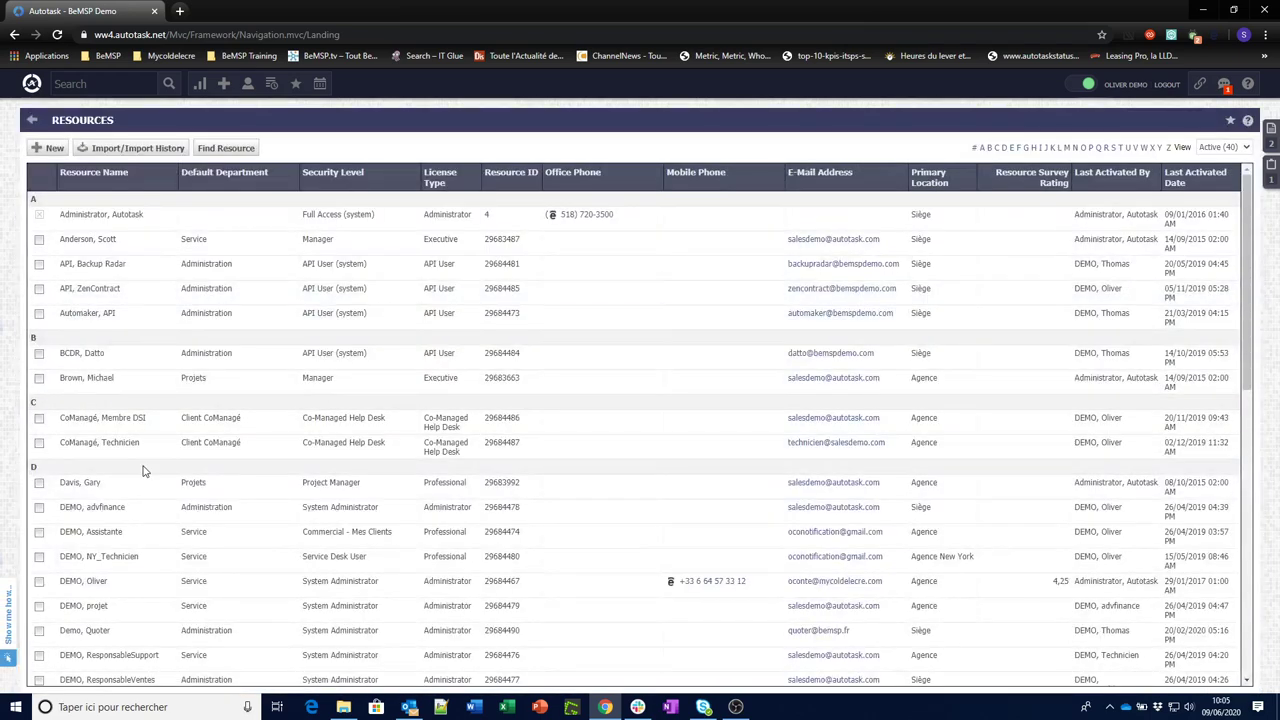
right_click(124, 533)
click(194, 442)
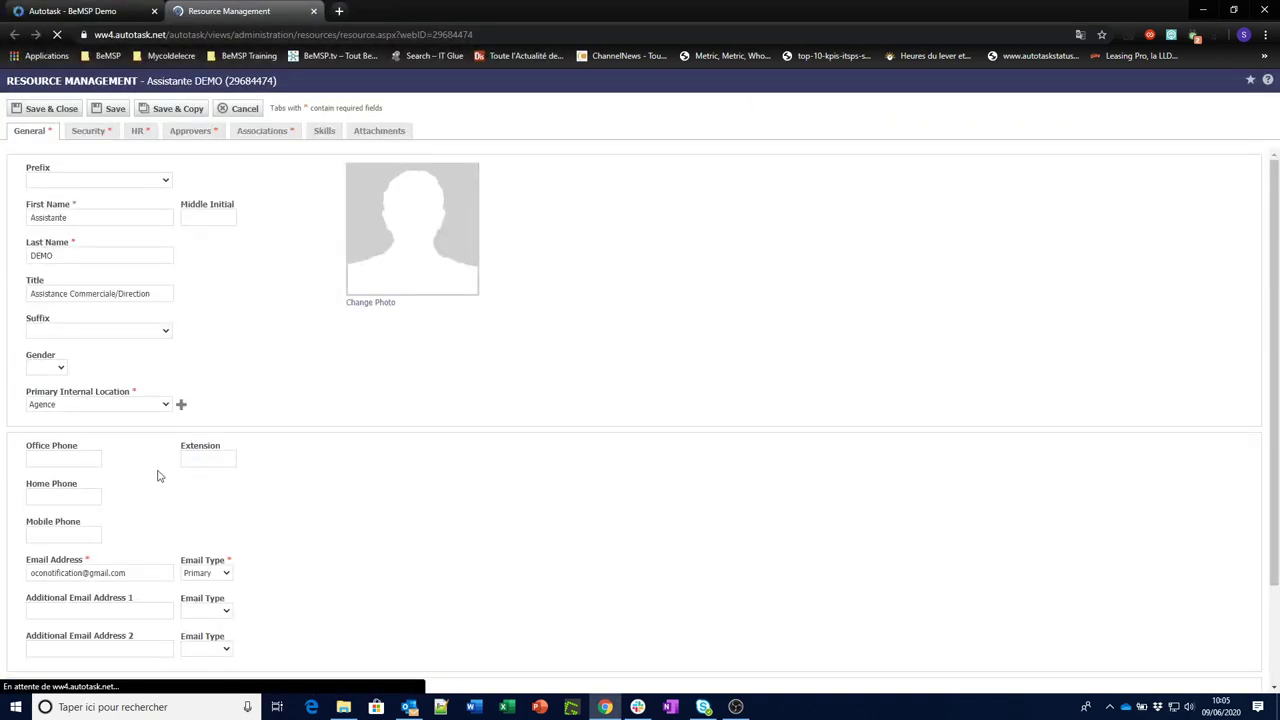
Step: Set the assistant resource's security level to Commercial - Mon Territoire, then save and close the resource
click(89, 138)
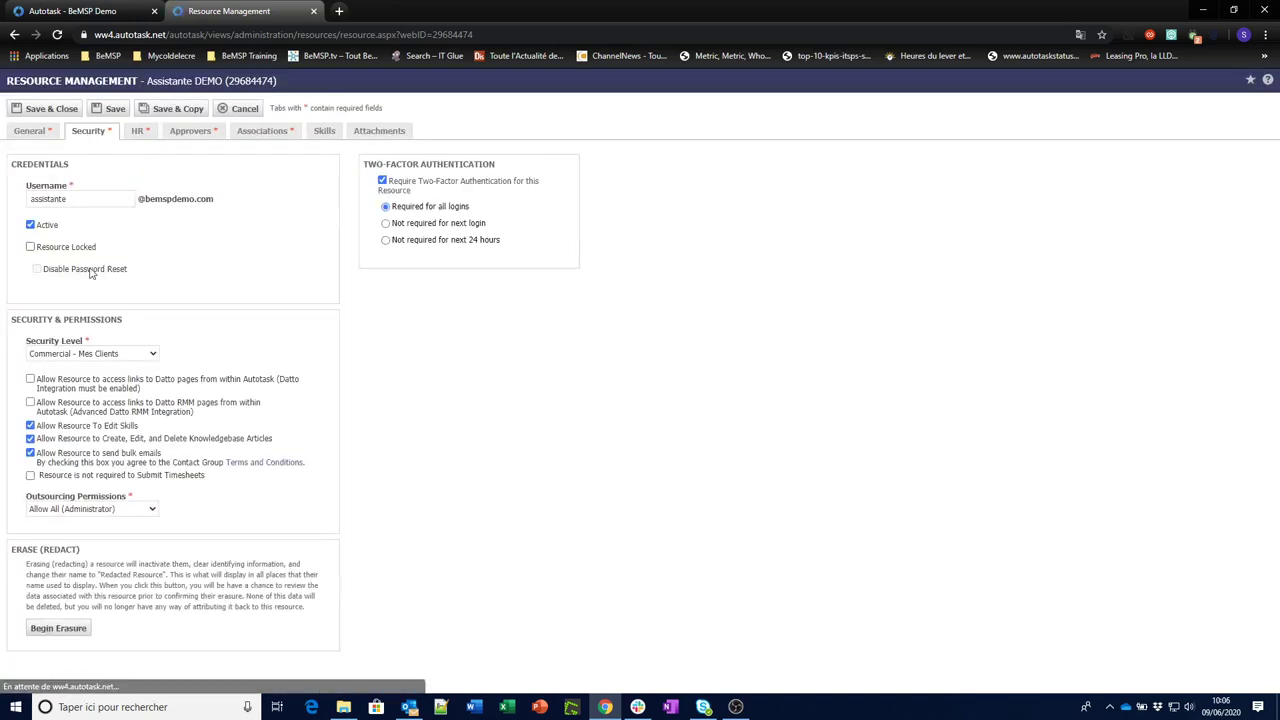
click(128, 358)
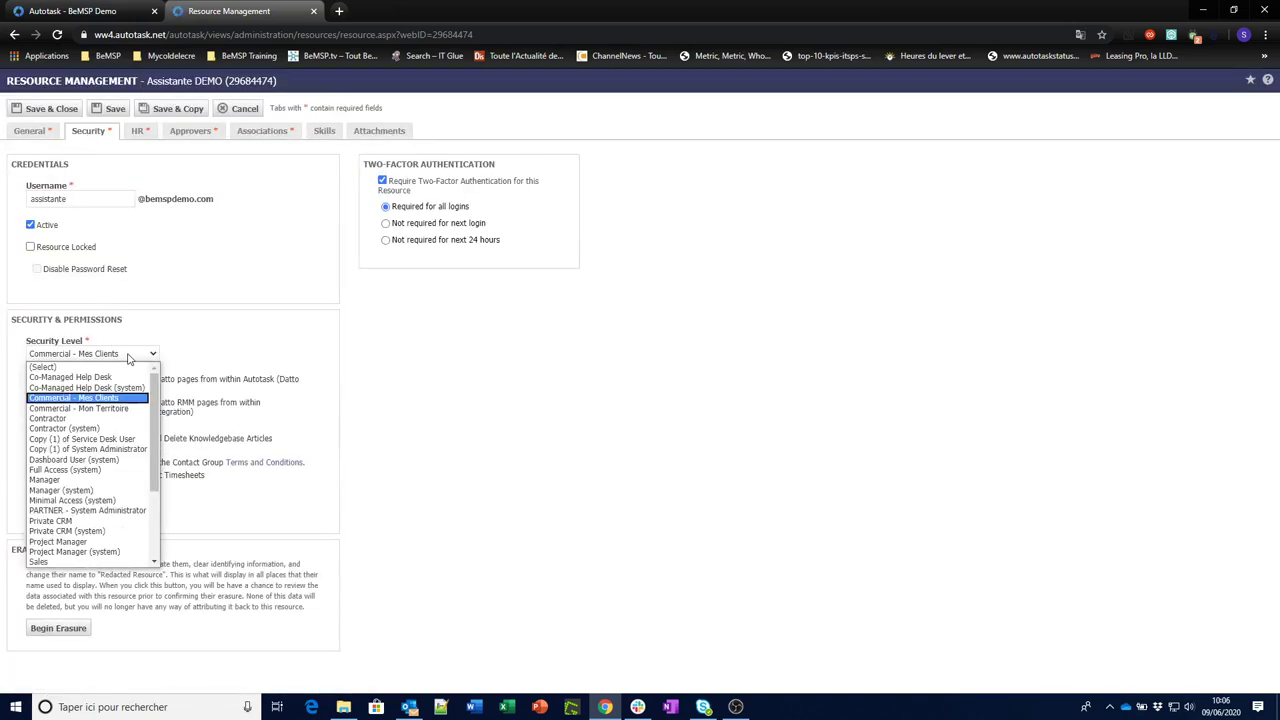
click(115, 409)
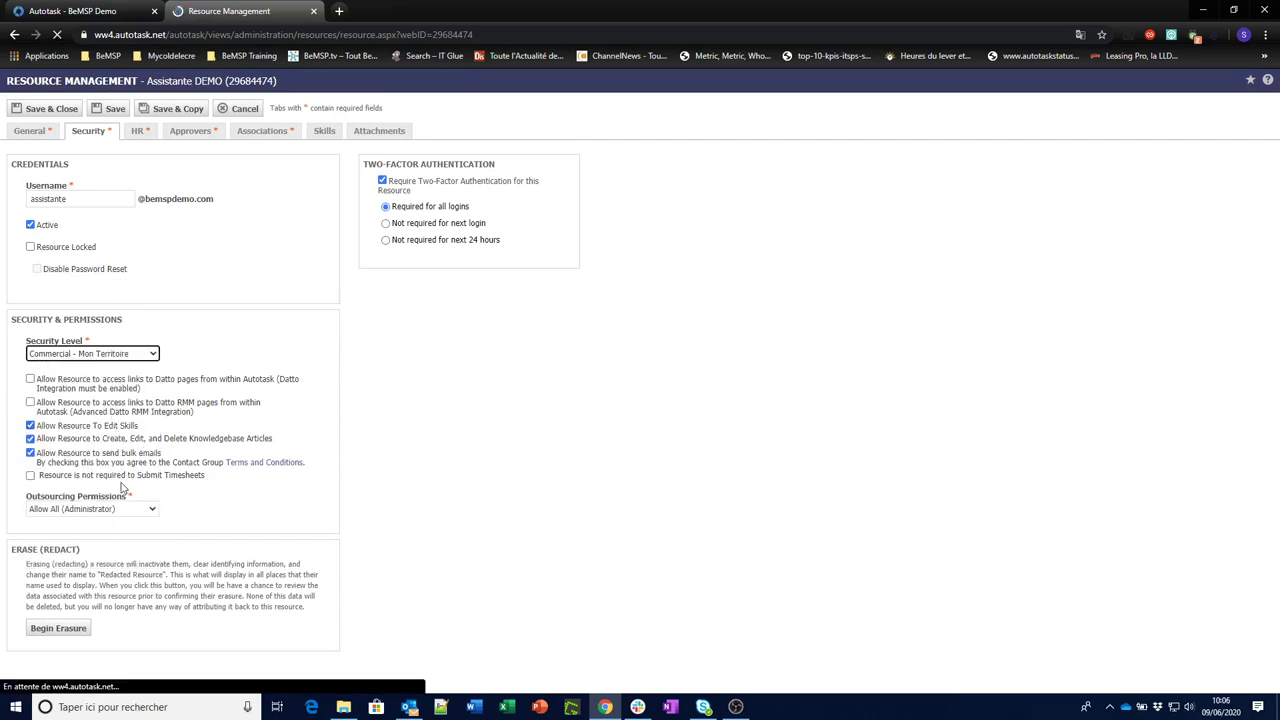
click(58, 110)
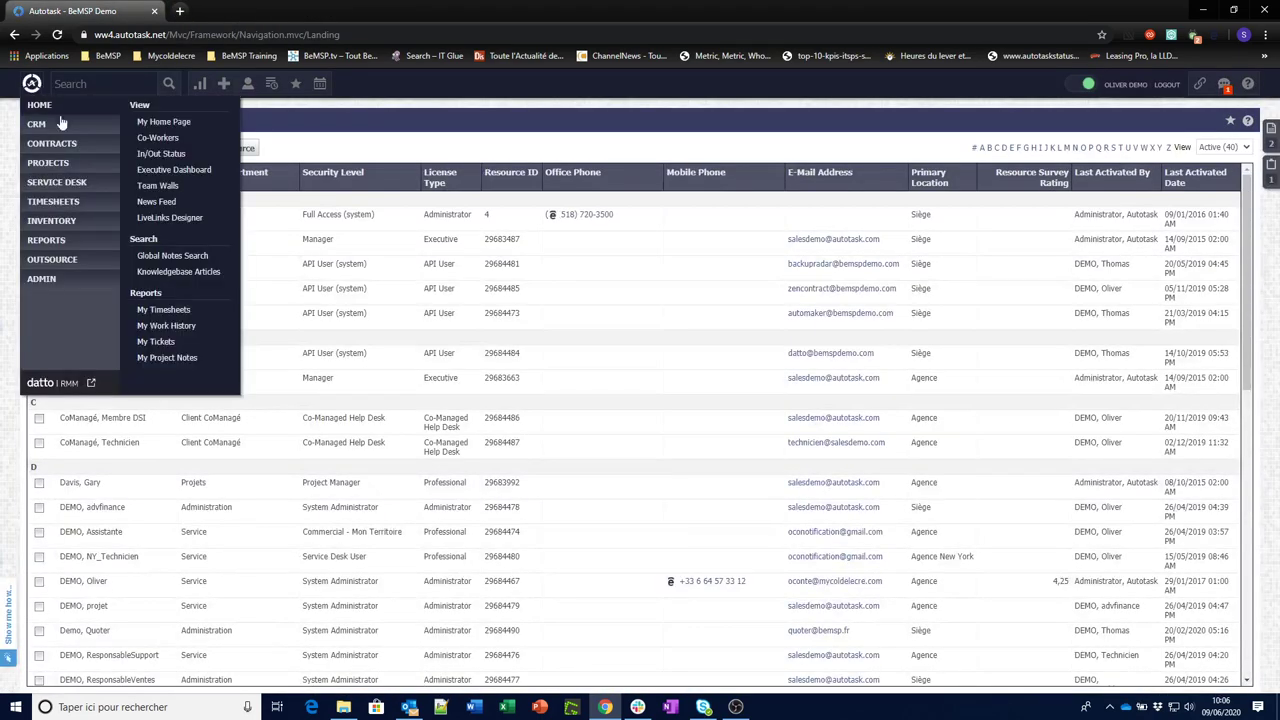
Step: Log out with the status set to Out and log in to the assistant account with its IT Glue username, password and one-time password
click(1166, 87)
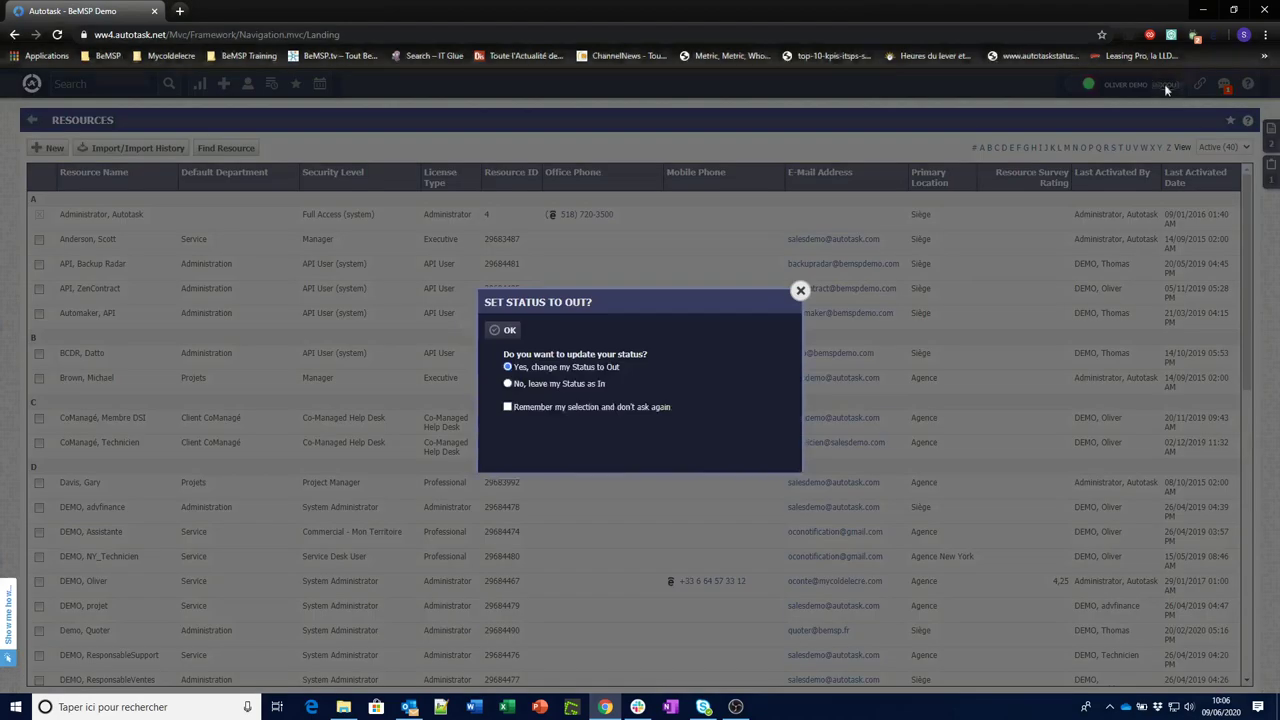
click(496, 333)
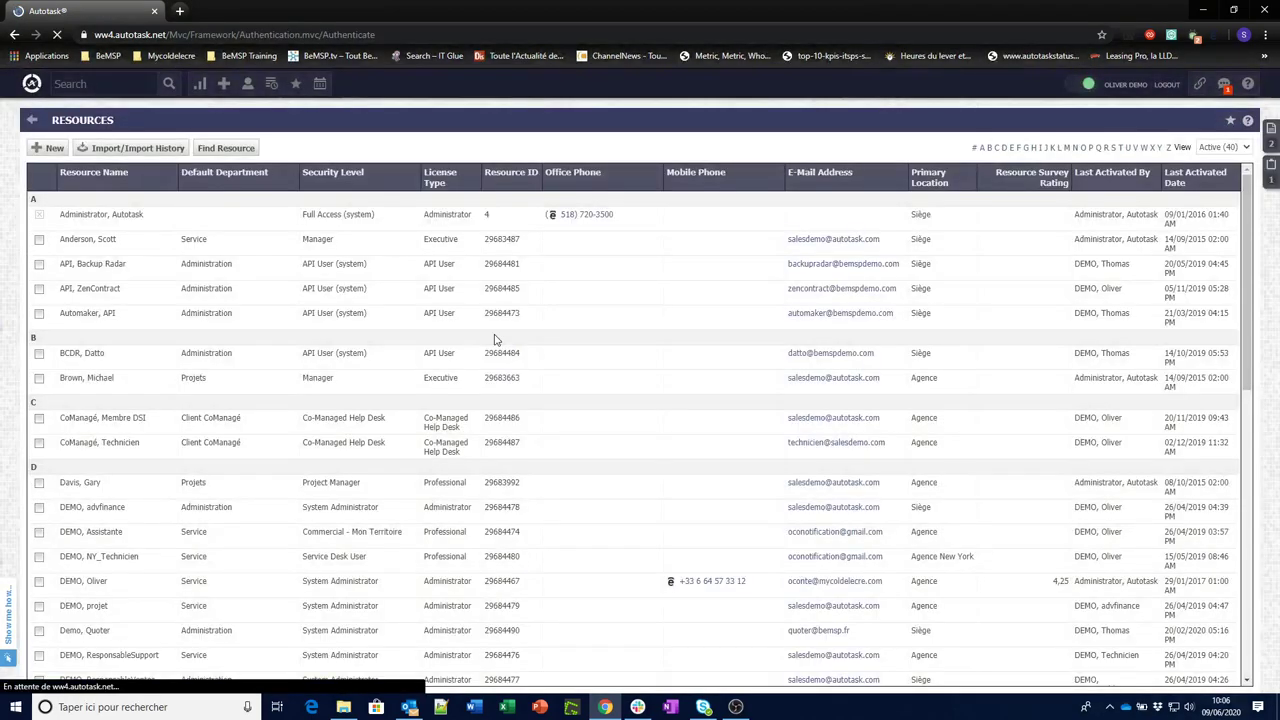
text(assist)
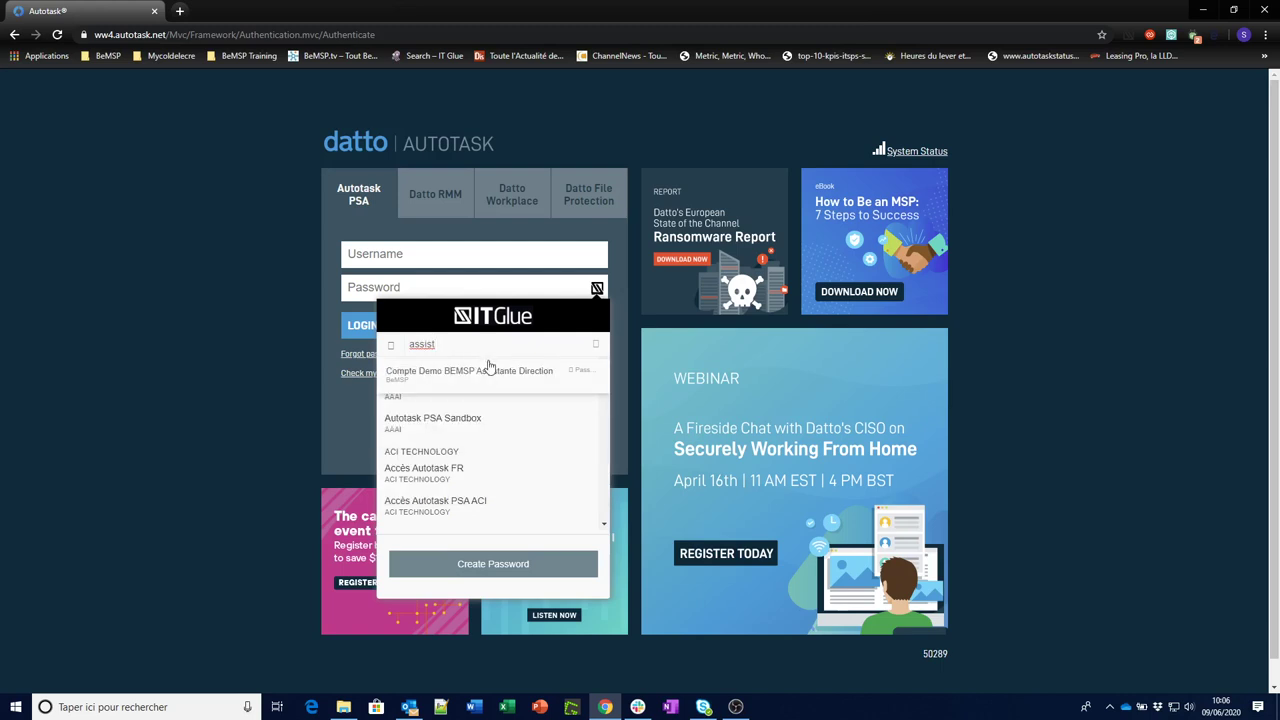
click(487, 379)
click(372, 330)
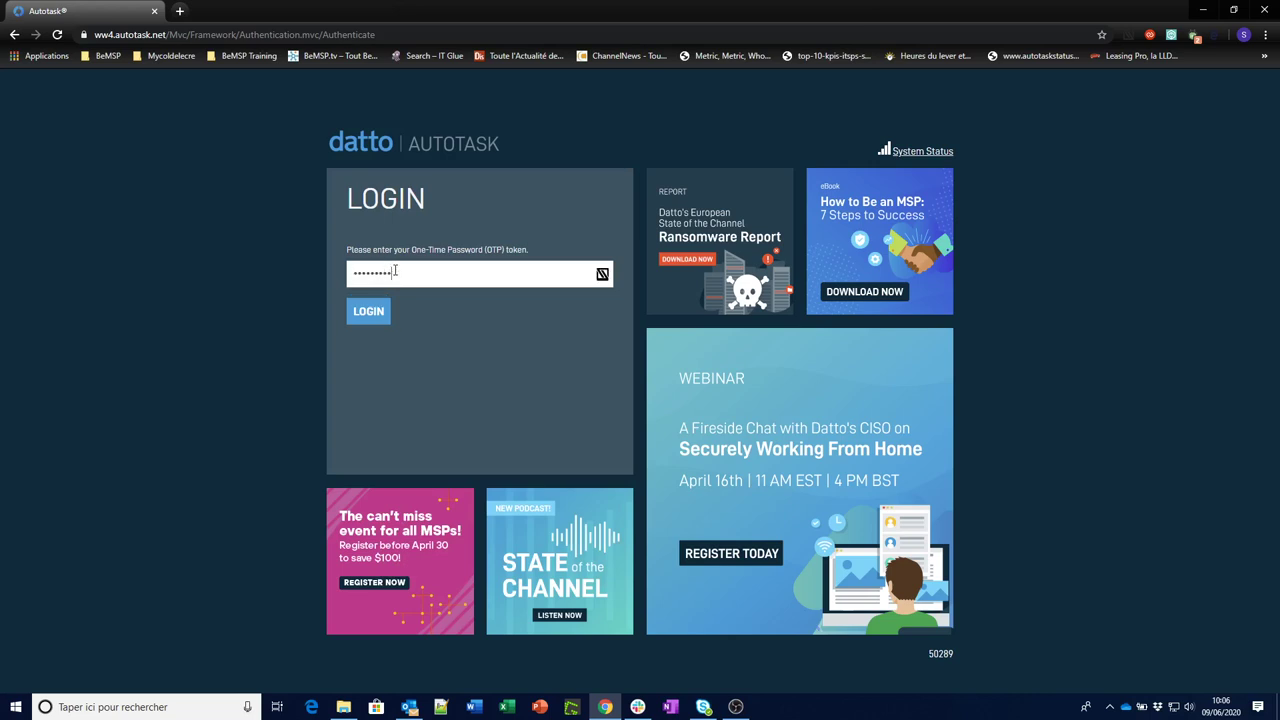
key(Return)
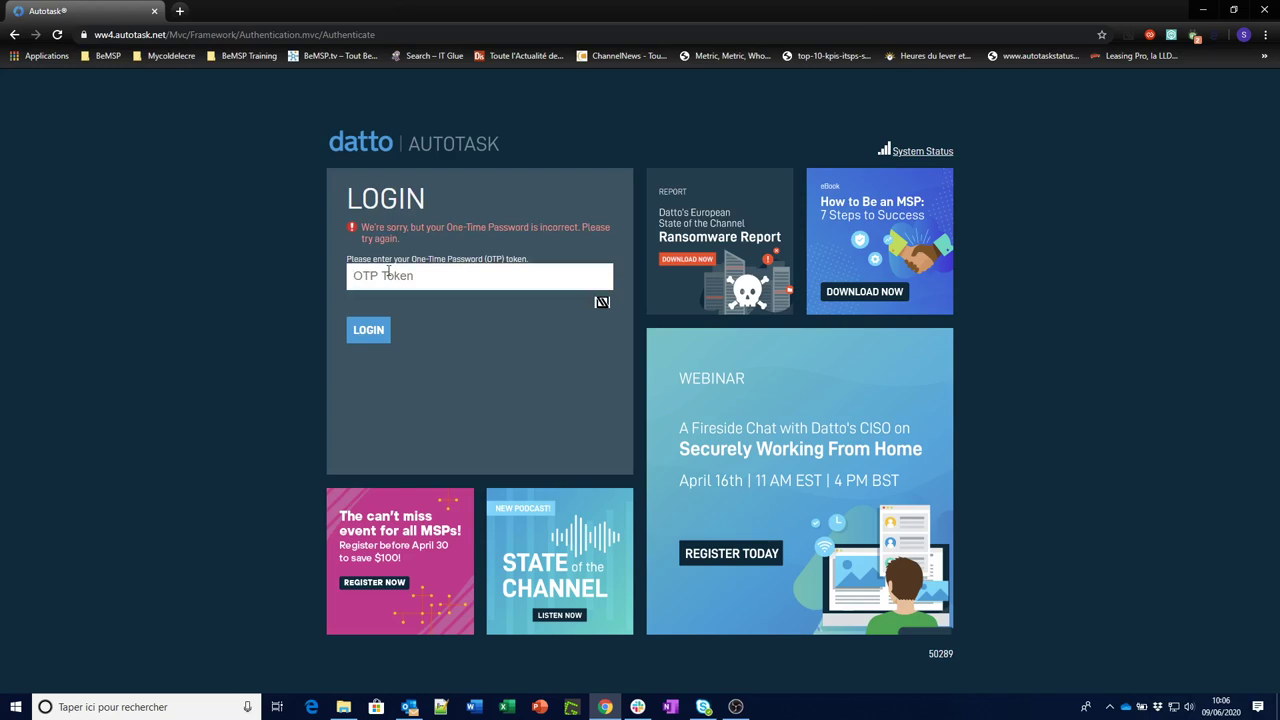
text(••)
click(369, 331)
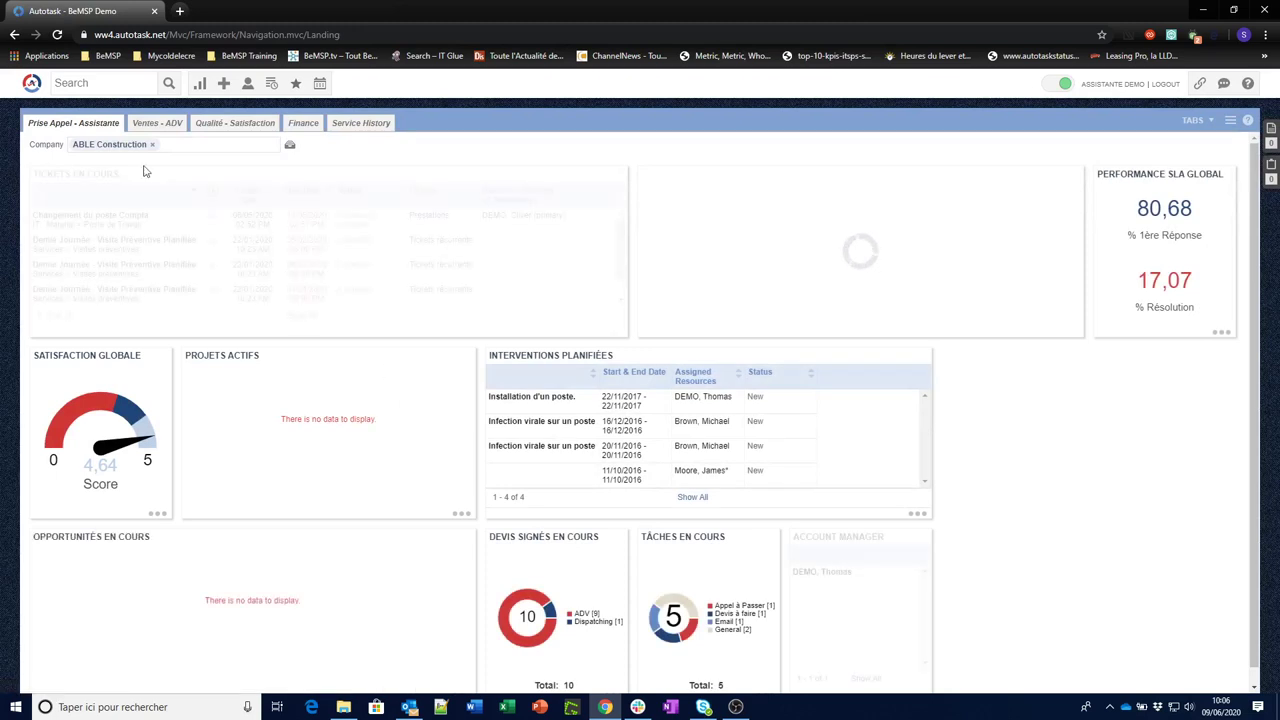
Step: Search all active CRM companies without a territory filter and check the territories in the results
click(31, 84)
click(35, 127)
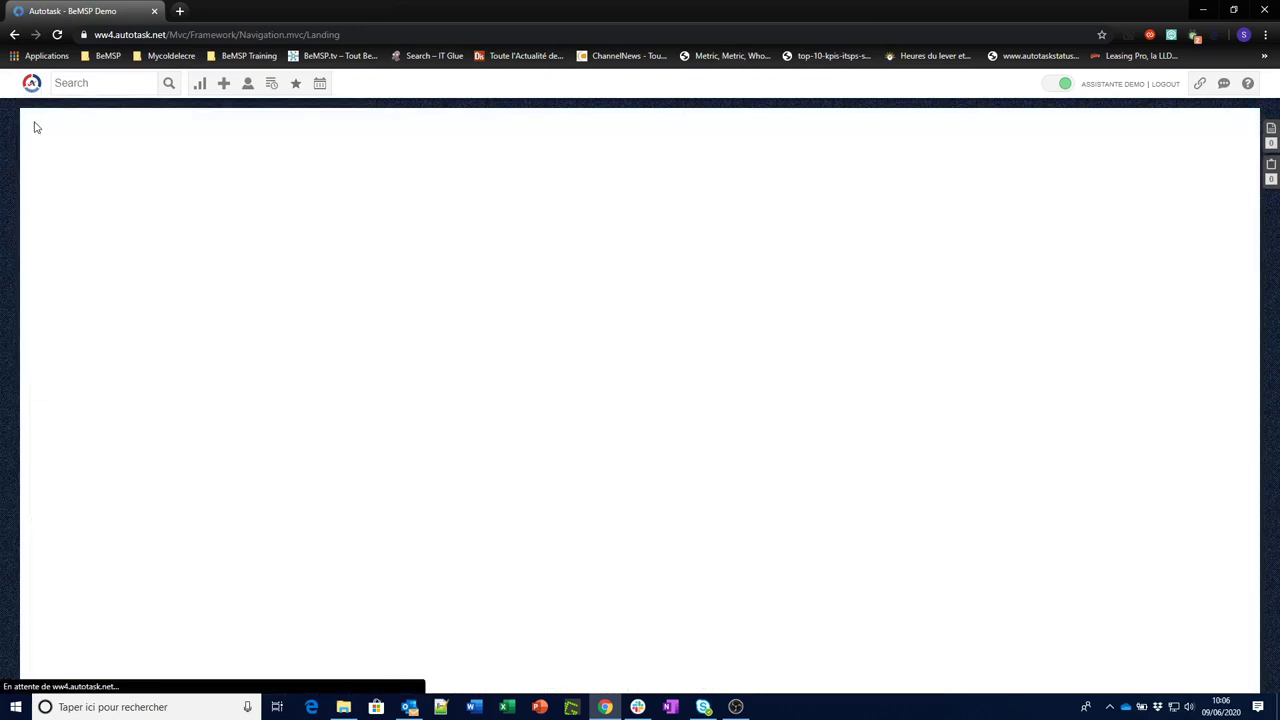
click(1226, 154)
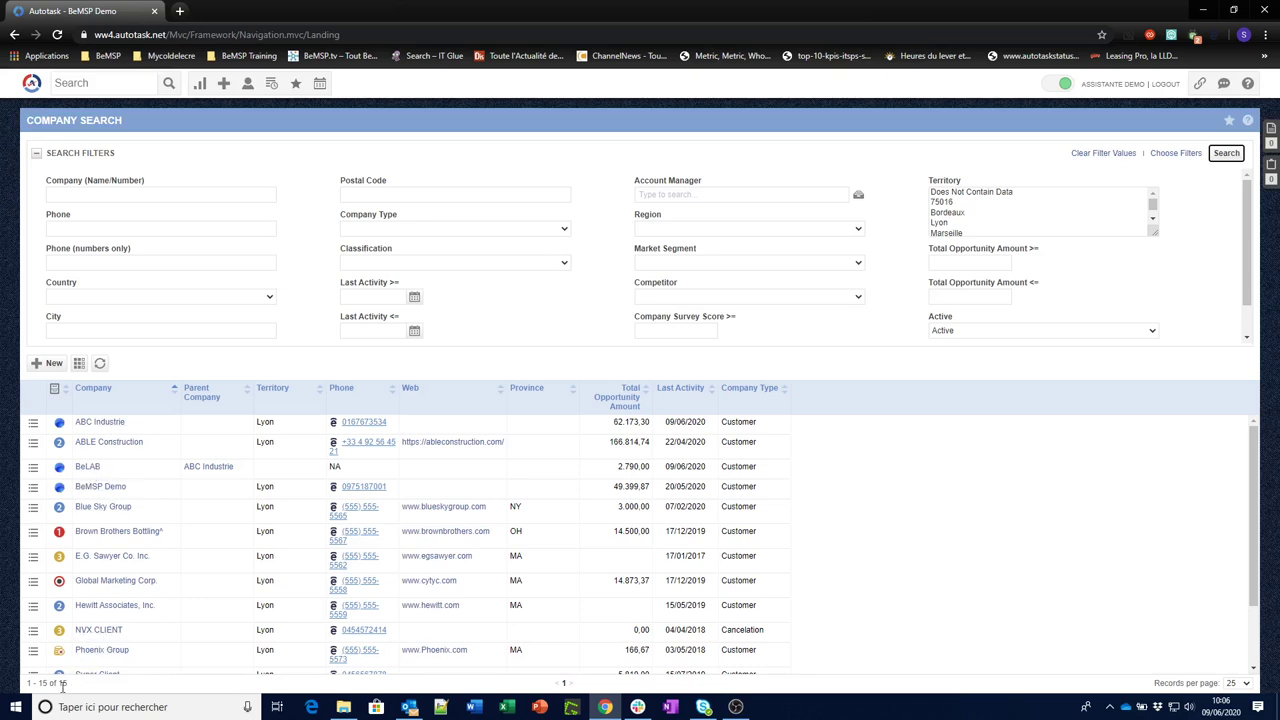
scroll(205, 570, down, 1)
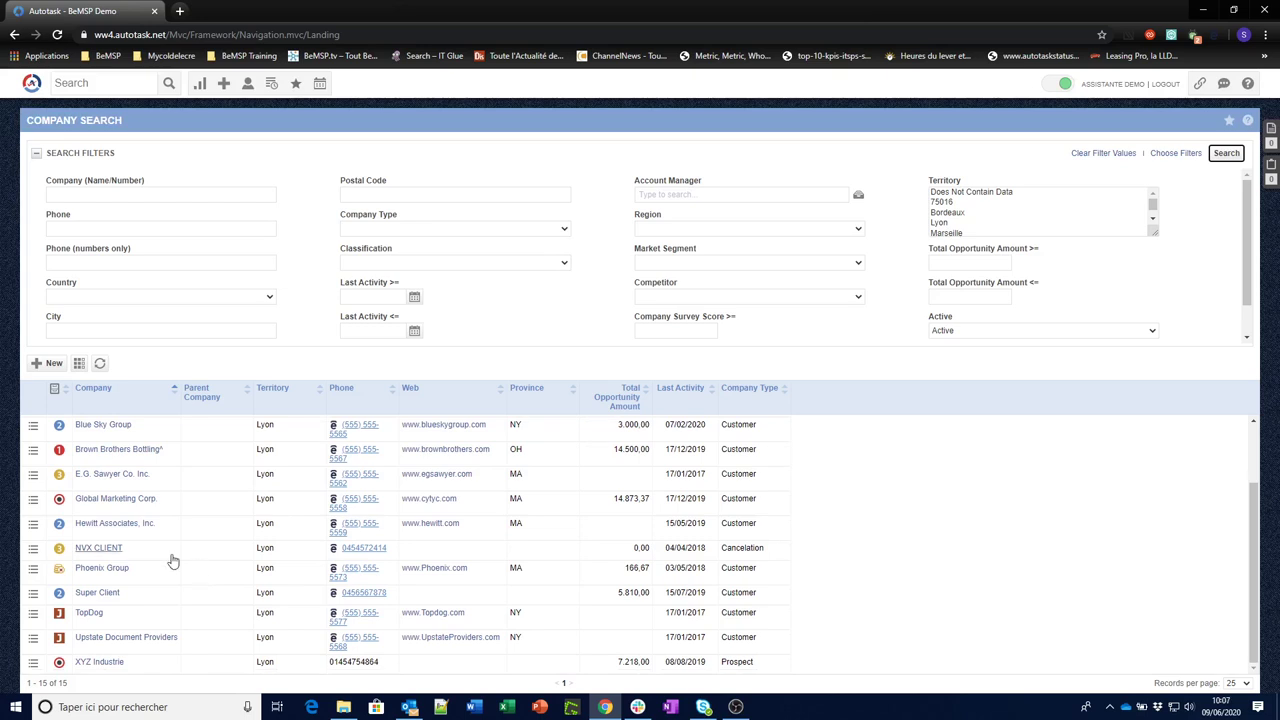
Step: Search all service desk tickets without any filter and check the companies in the results
mouse_move(31, 88)
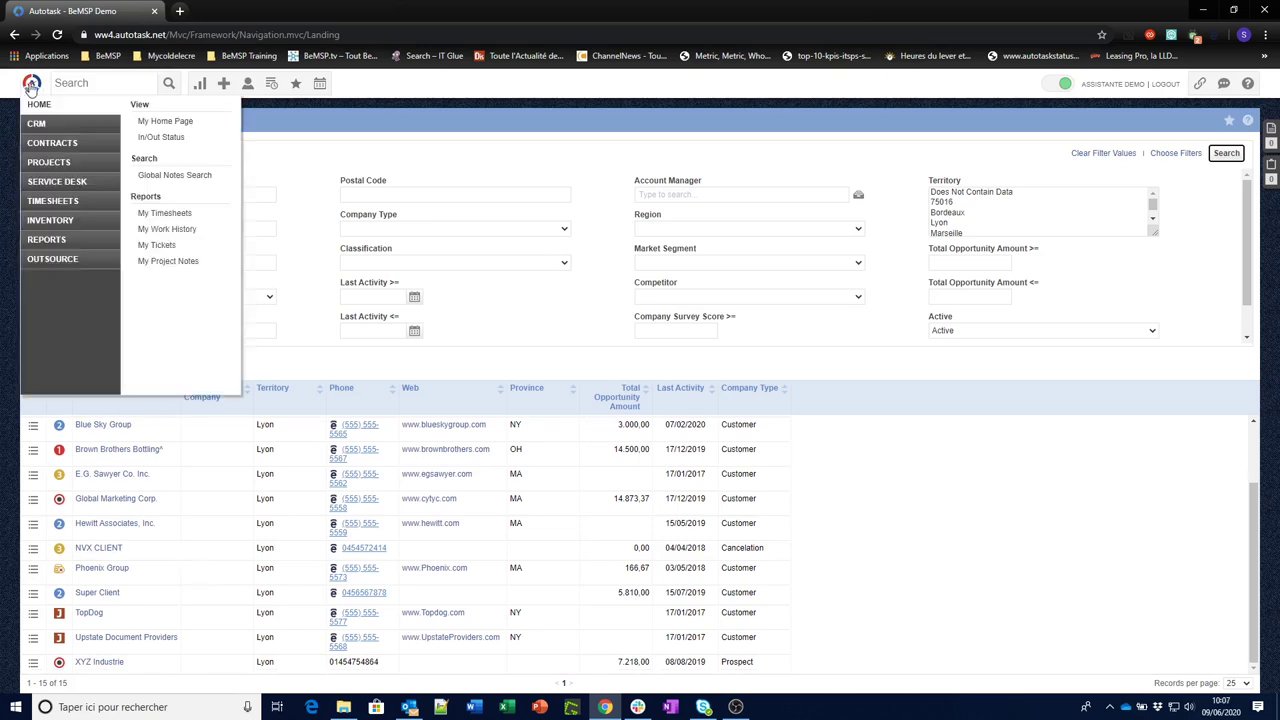
mouse_move(47, 186)
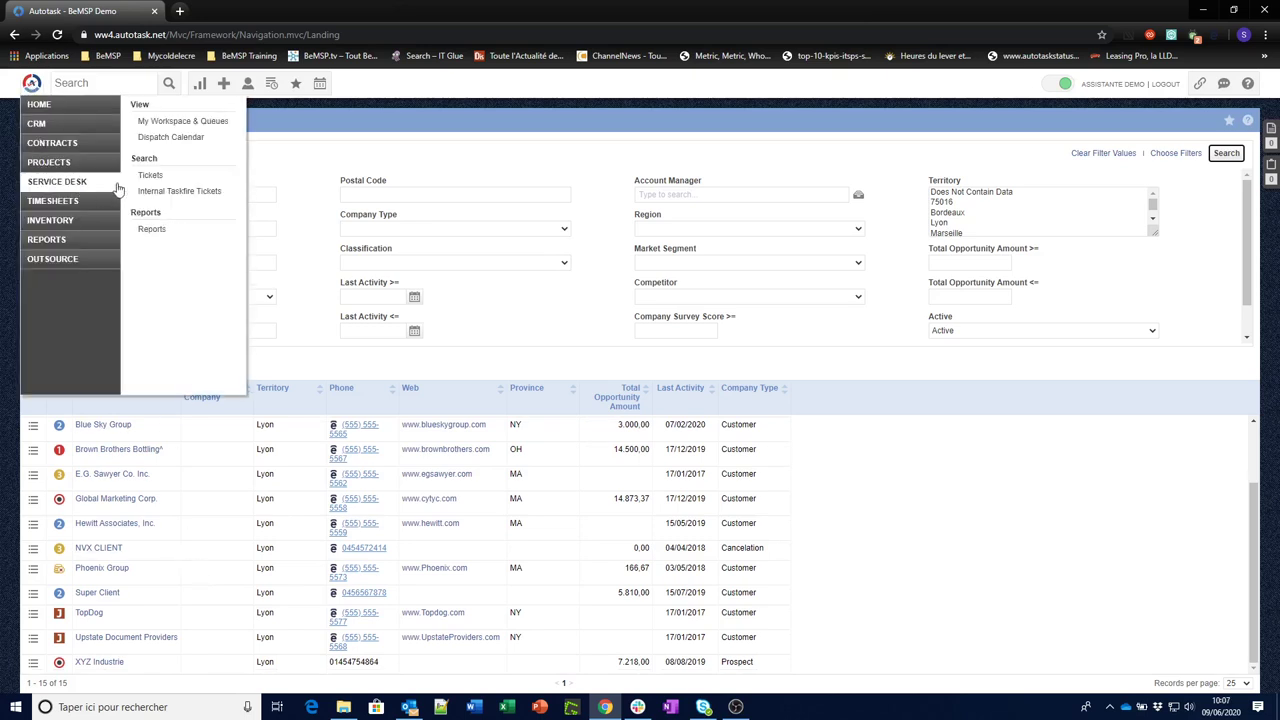
click(152, 177)
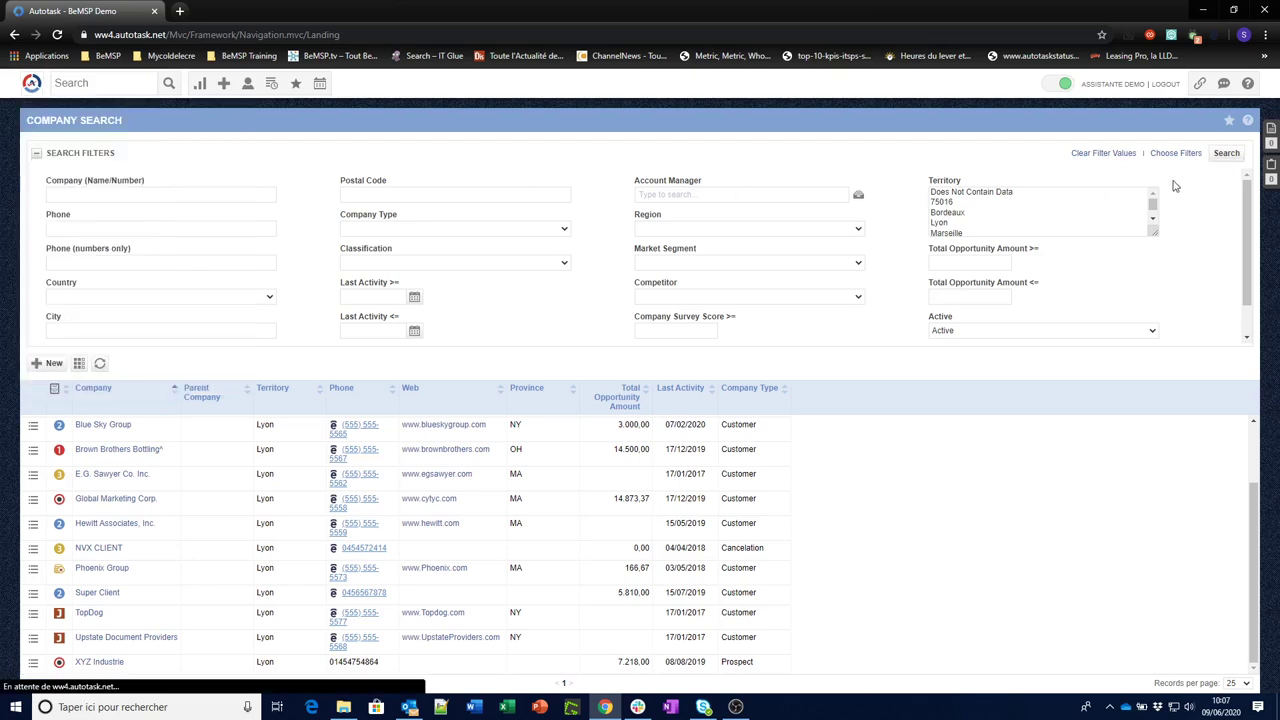
click(1226, 156)
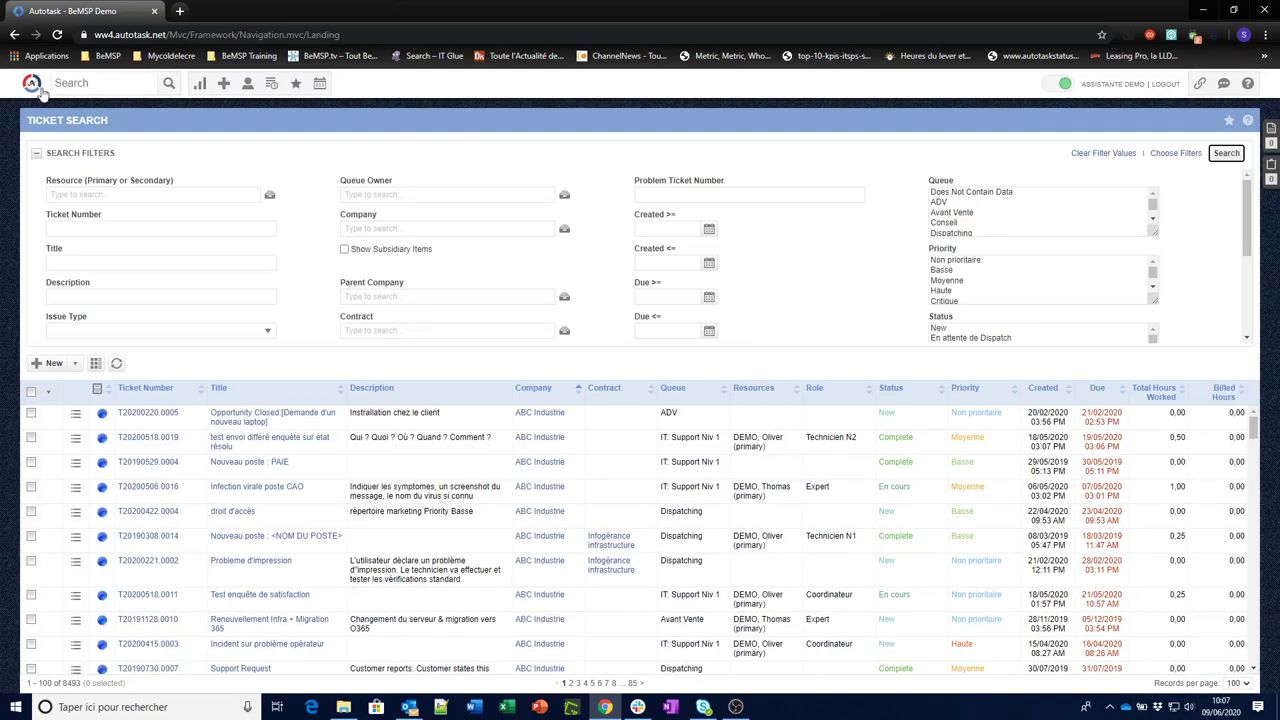
Step: Search the open projects, and search again with Project Open set to No to list the closed ones
mouse_move(30, 86)
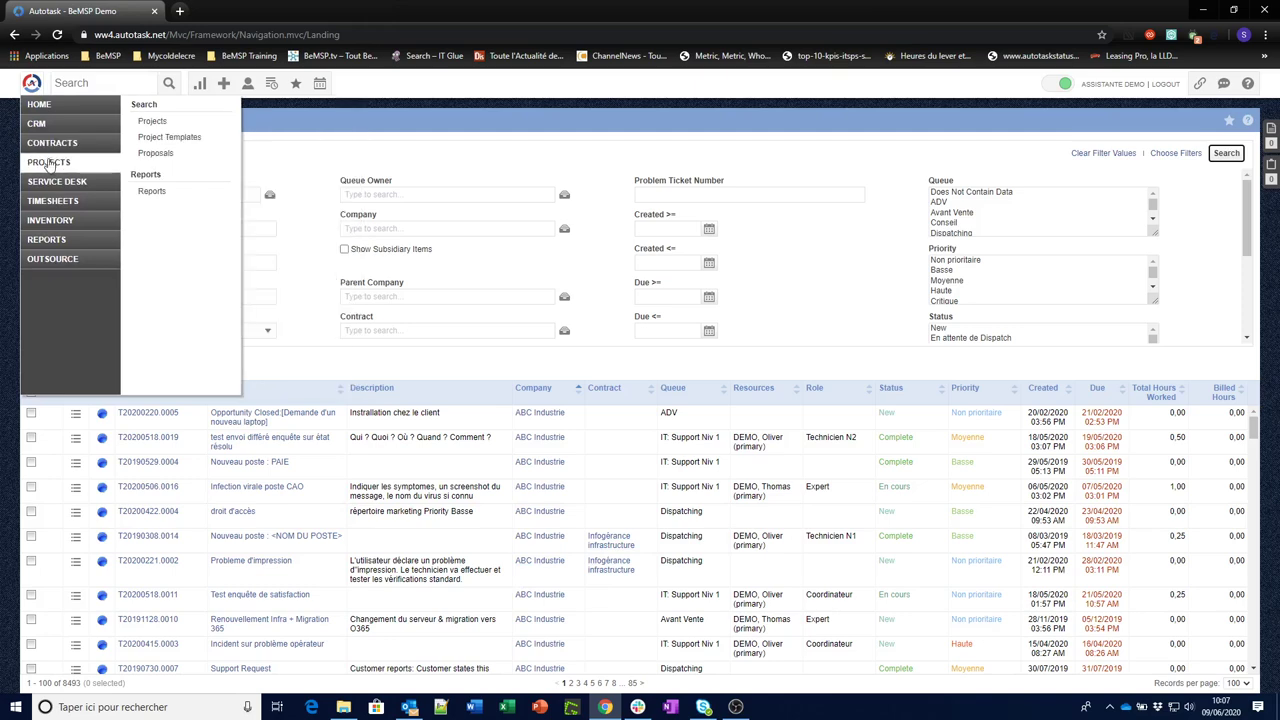
click(48, 160)
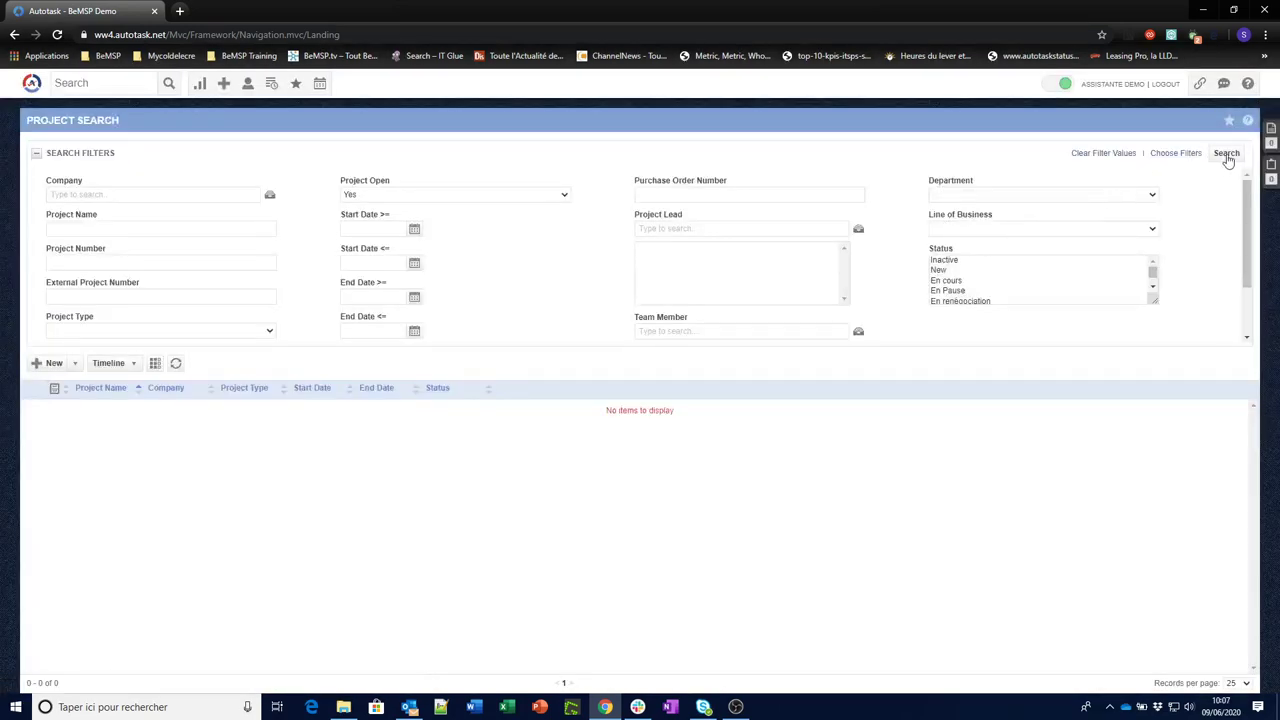
click(1226, 153)
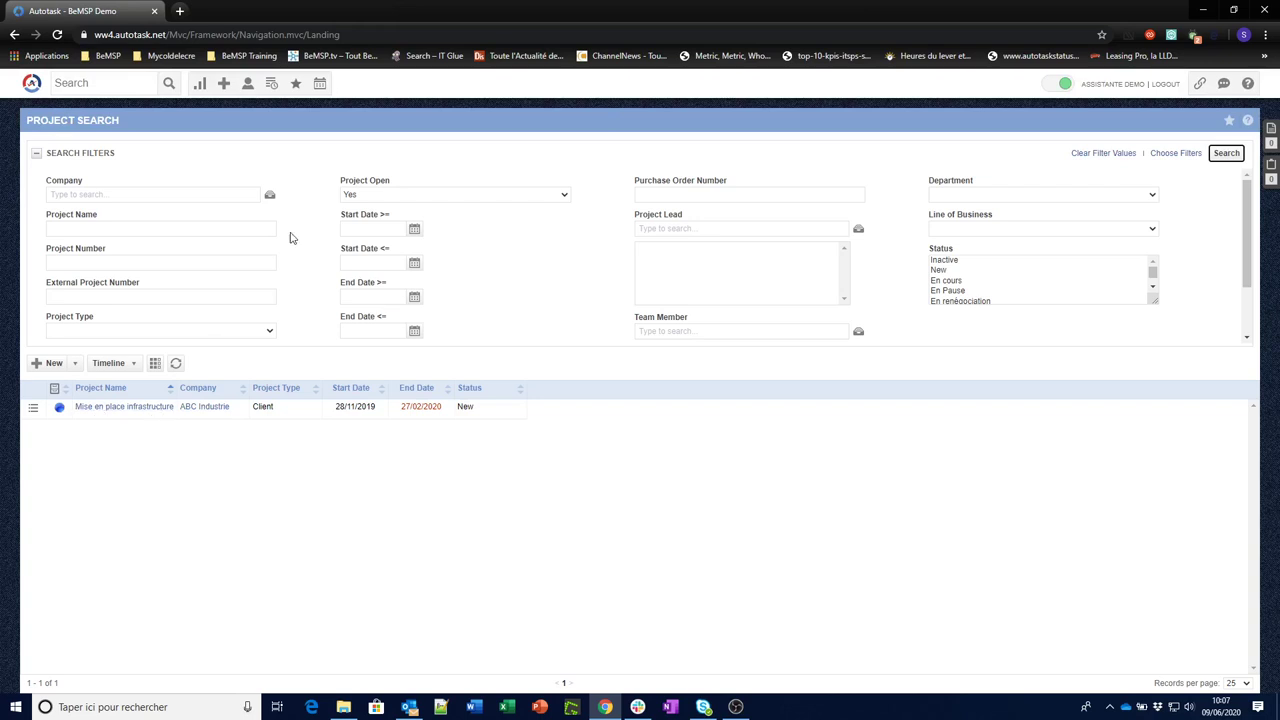
click(370, 197)
click(356, 229)
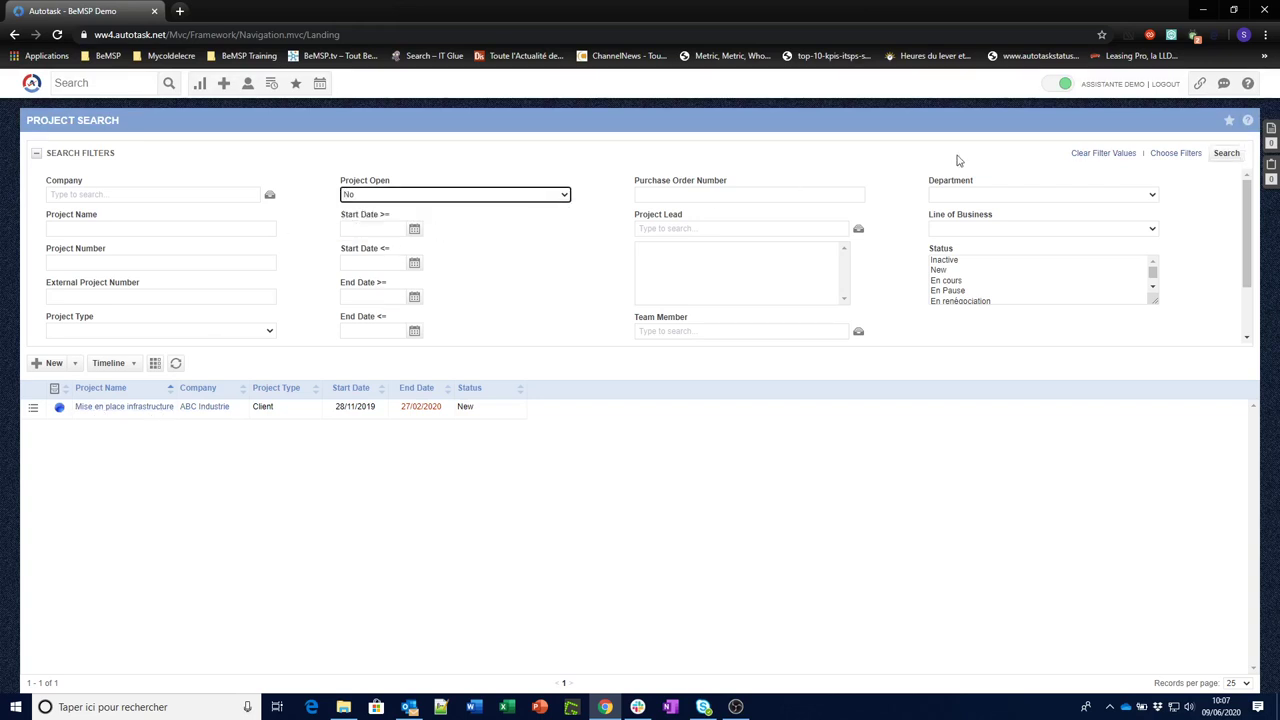
click(1221, 152)
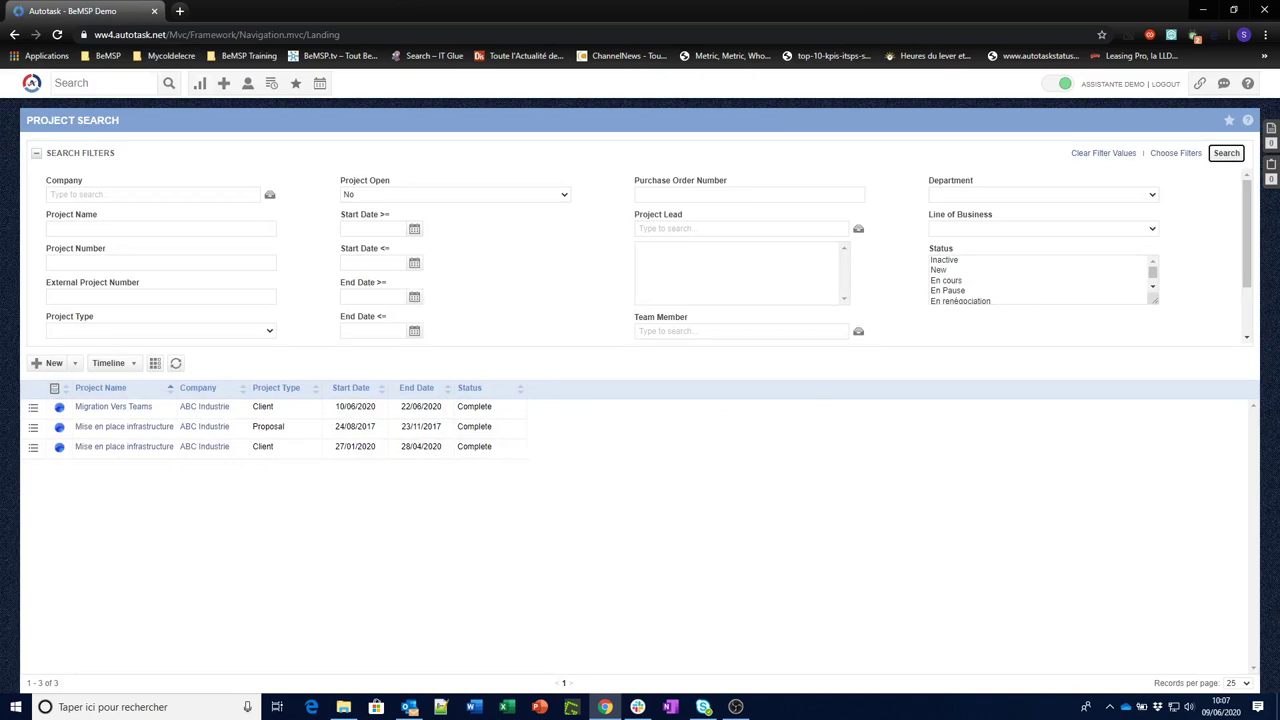
Step: Log out of the assistant account and log in to the Compte Demo BeMSP OC account with its IT Glue username and password
click(1167, 85)
click(512, 330)
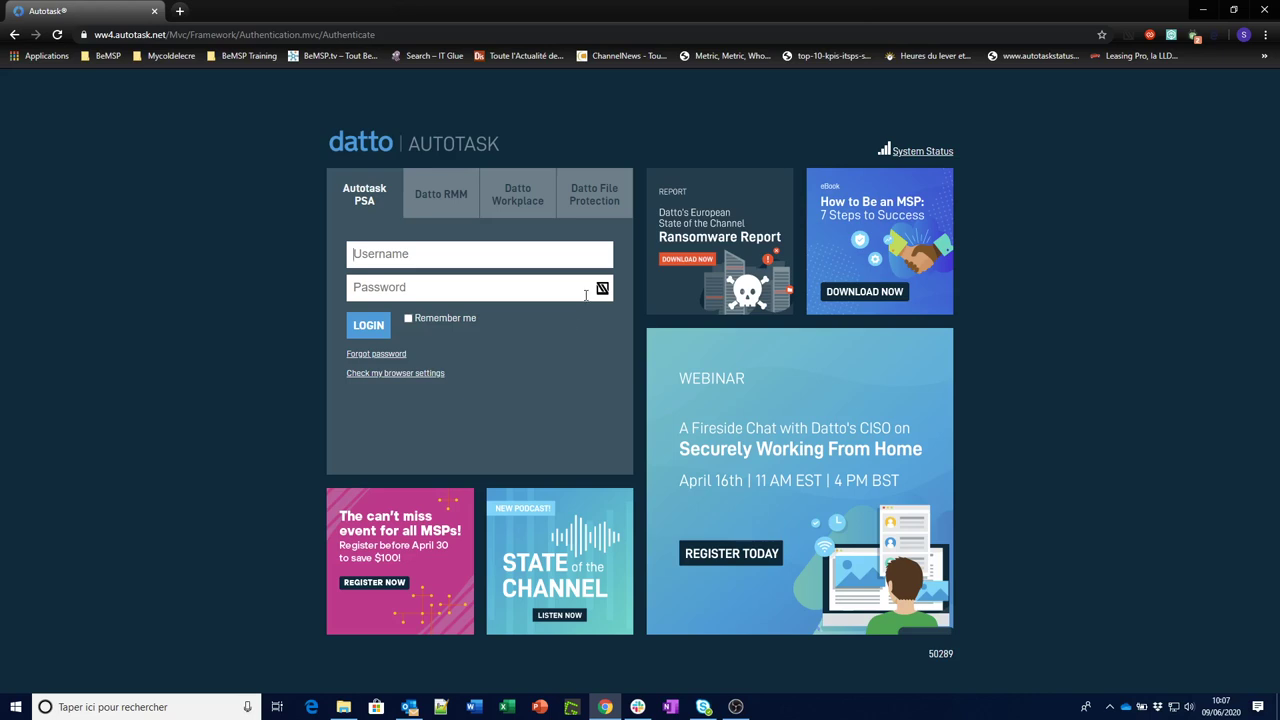
click(602, 288)
text(demo bemsp)
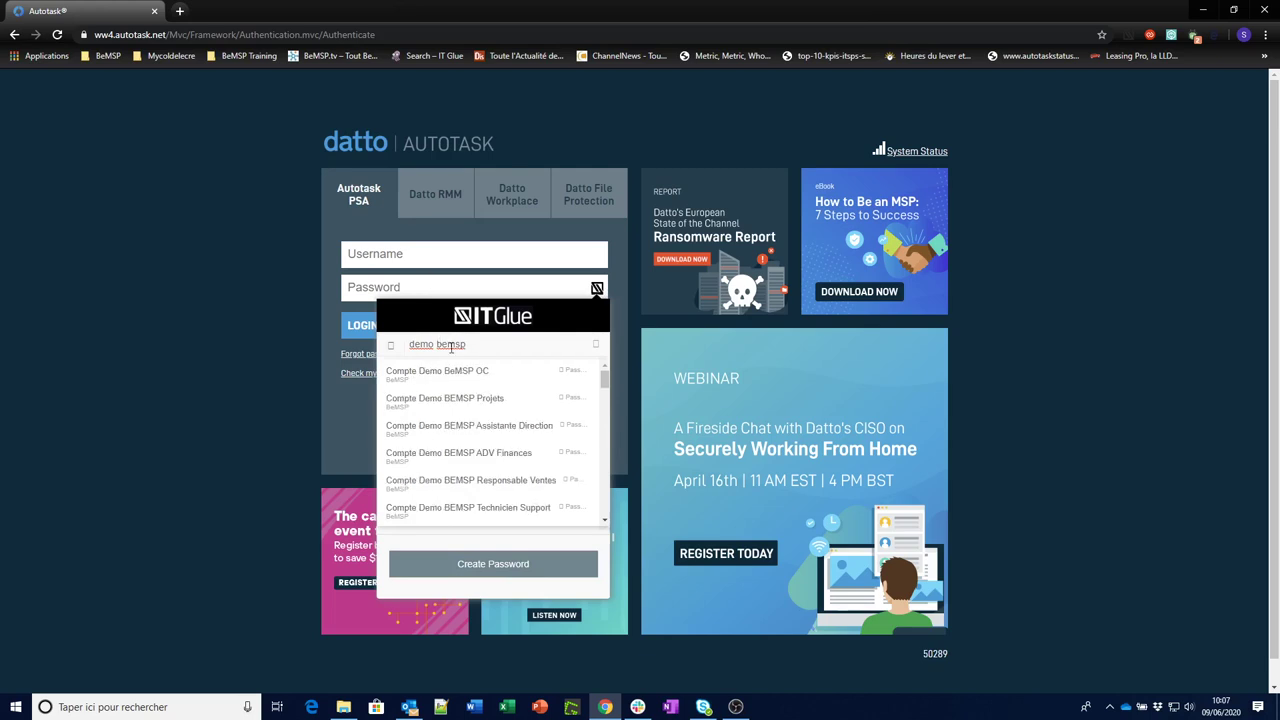
click(450, 375)
click(369, 326)
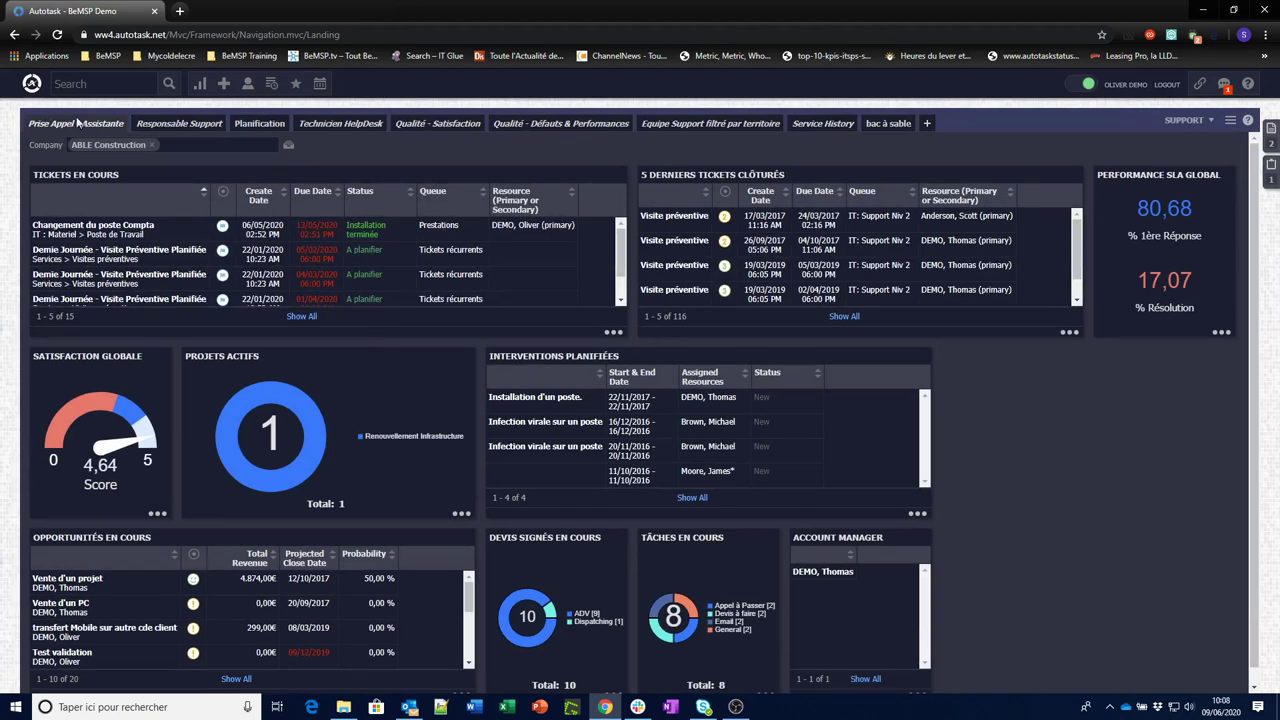
Step: Open the ticket categories list in the service desk administration settings
click(32, 84)
click(45, 282)
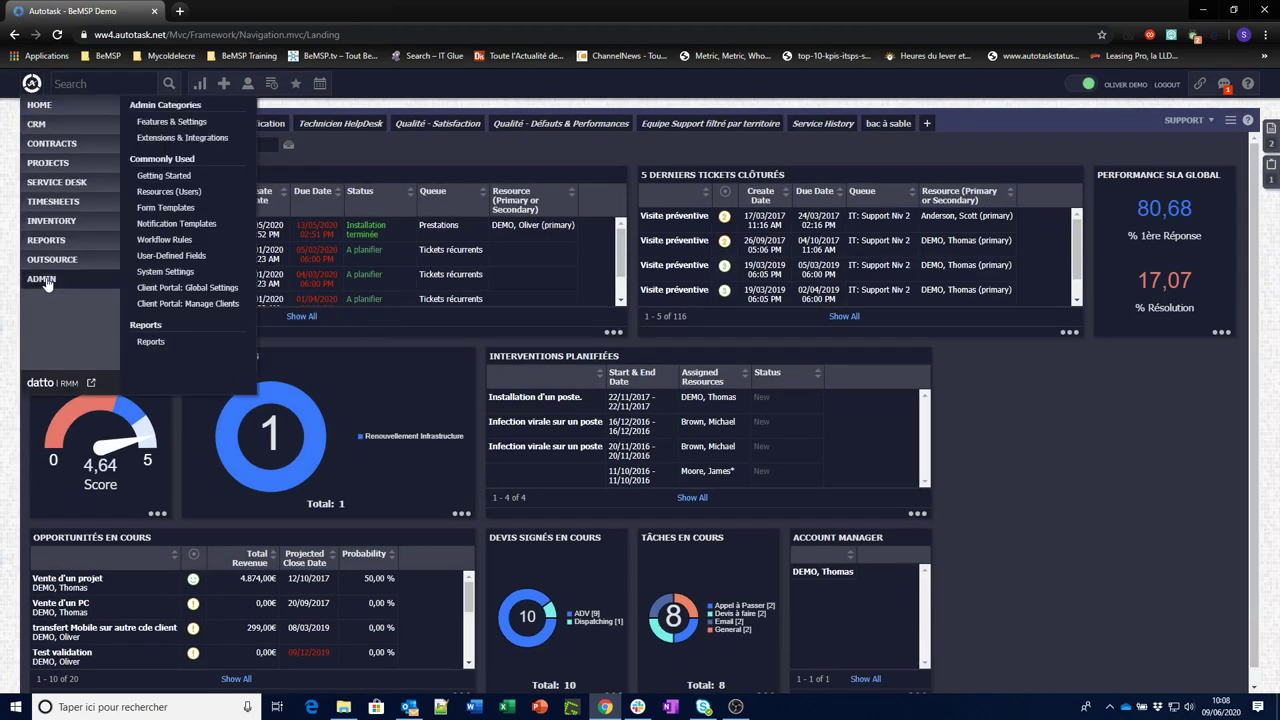
click(45, 282)
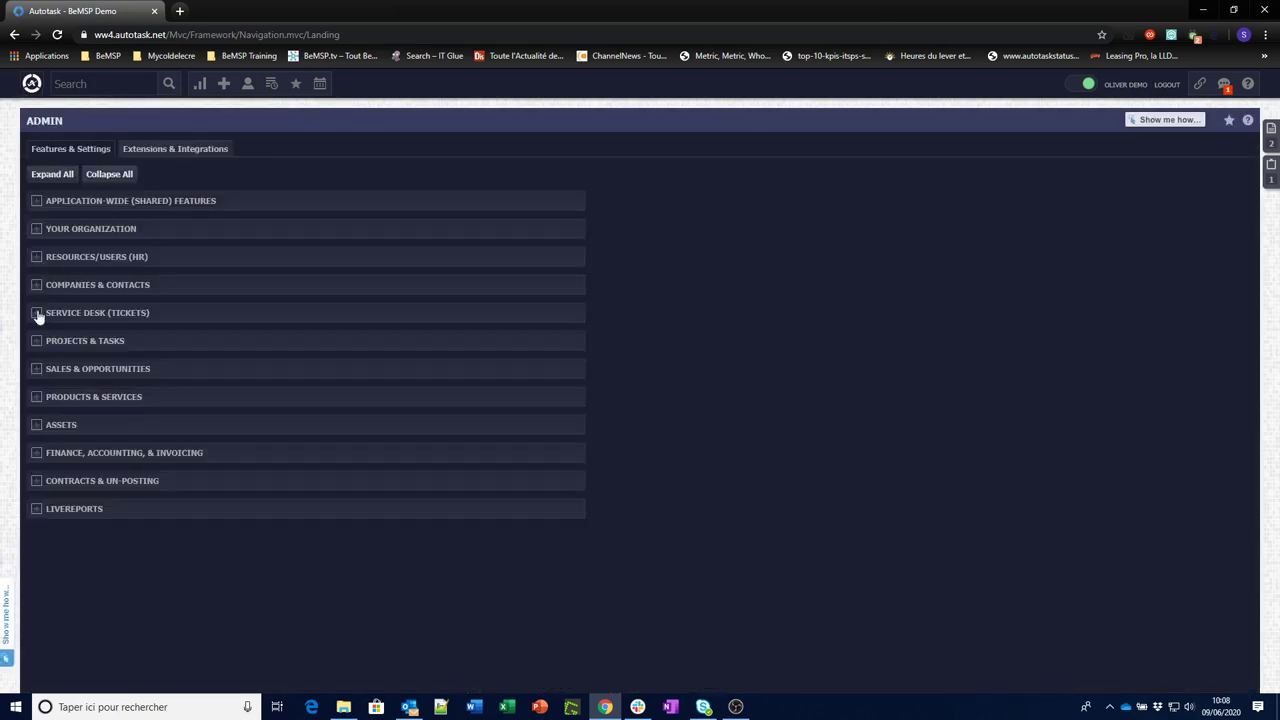
click(36, 313)
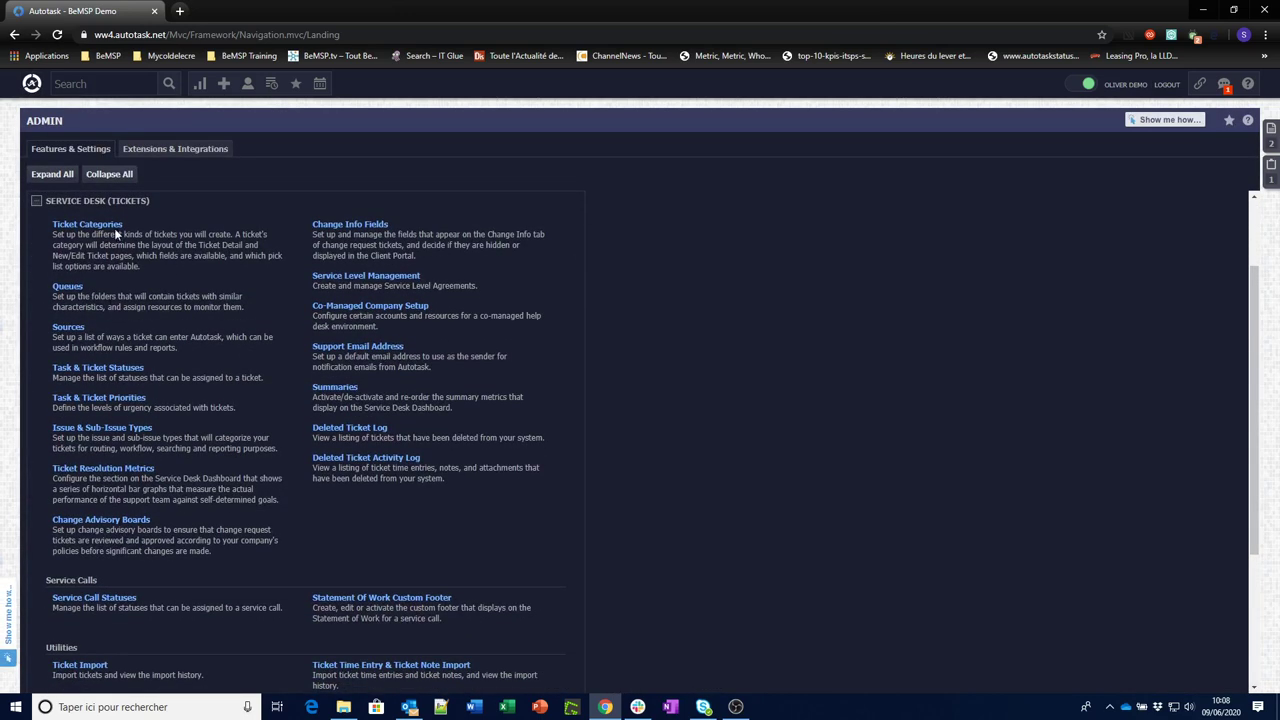
click(113, 227)
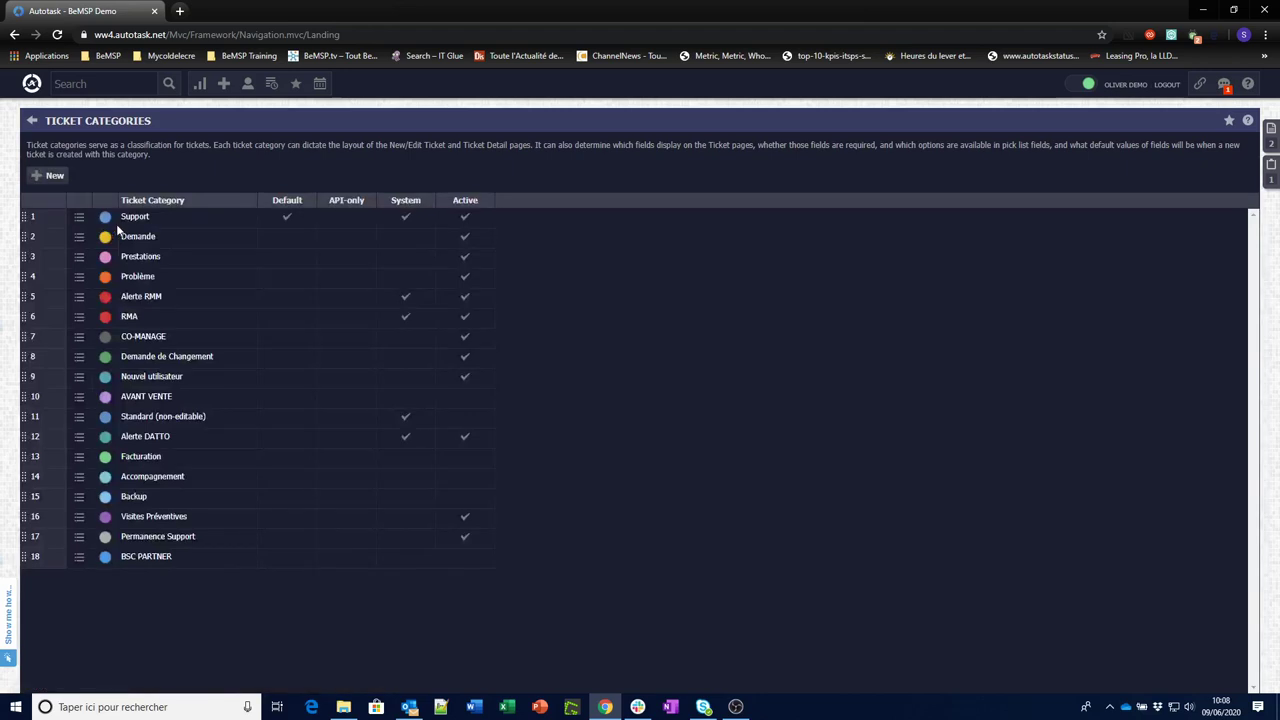
Step: Open the CO-MANAGE ticket category for editing, review its detail sections and fields, and leave it without saving
drag(166, 336, 121, 336)
click(80, 340)
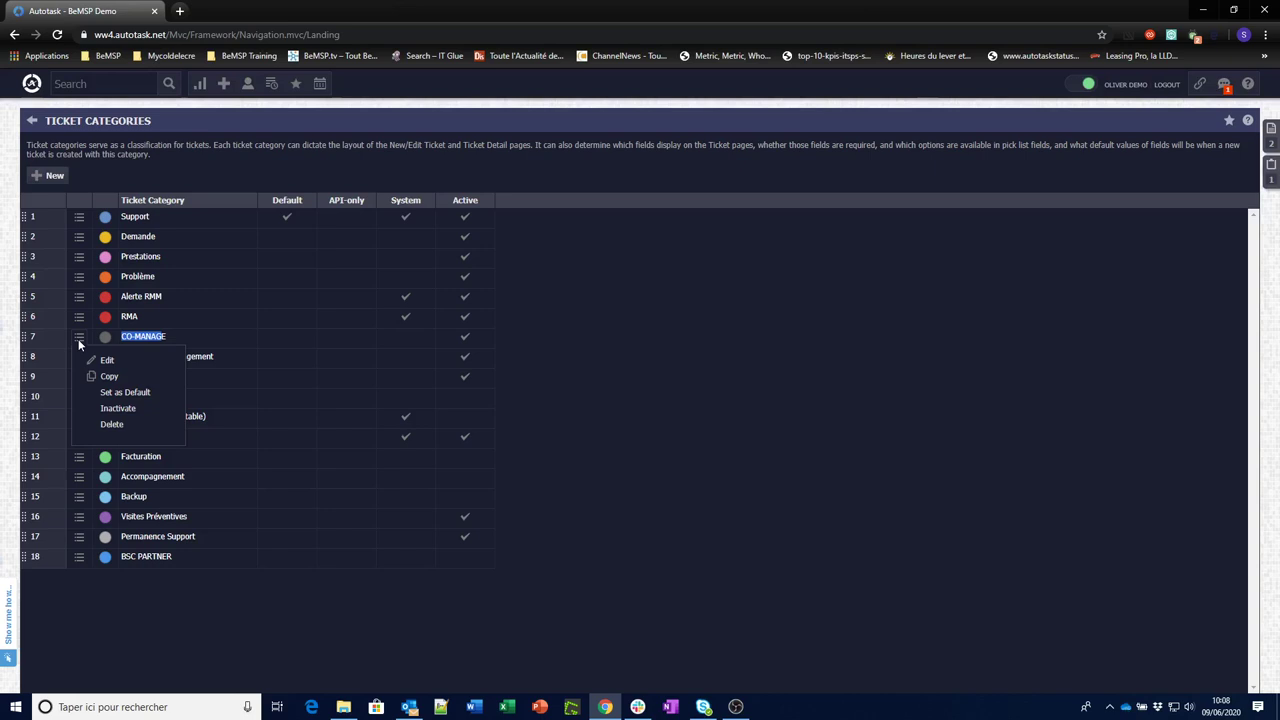
click(154, 218)
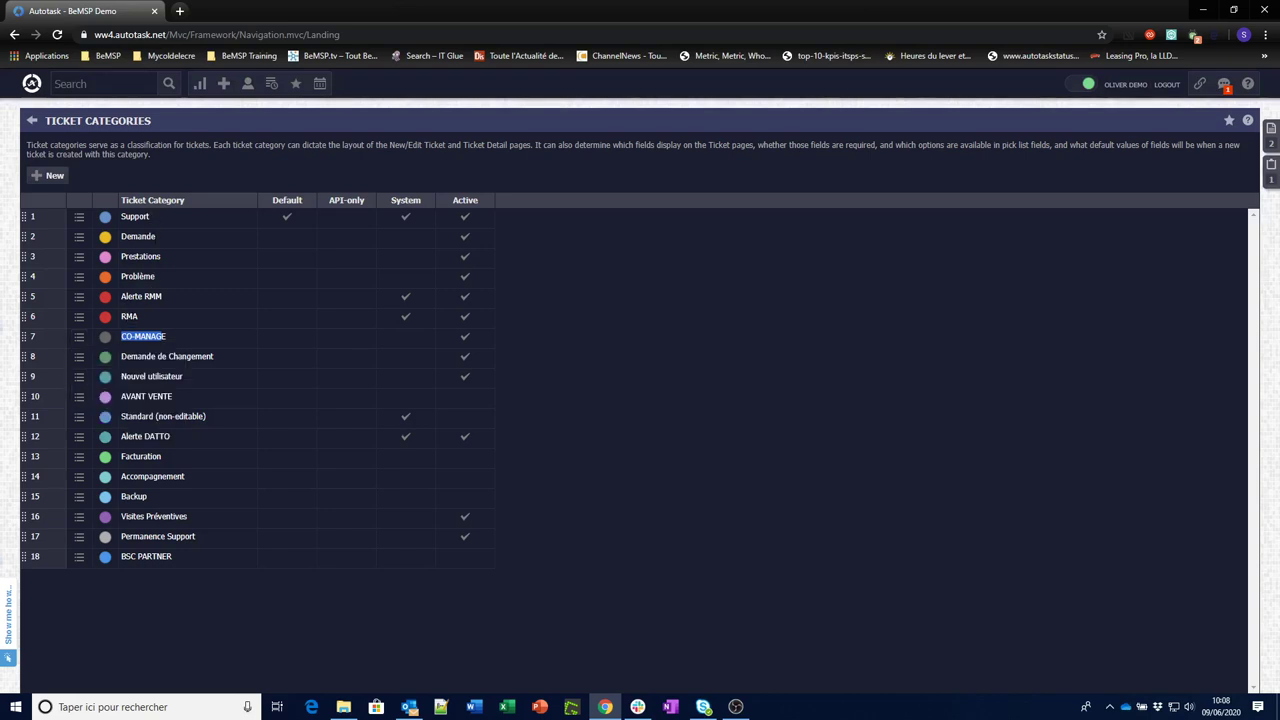
drag(166, 336, 80, 345)
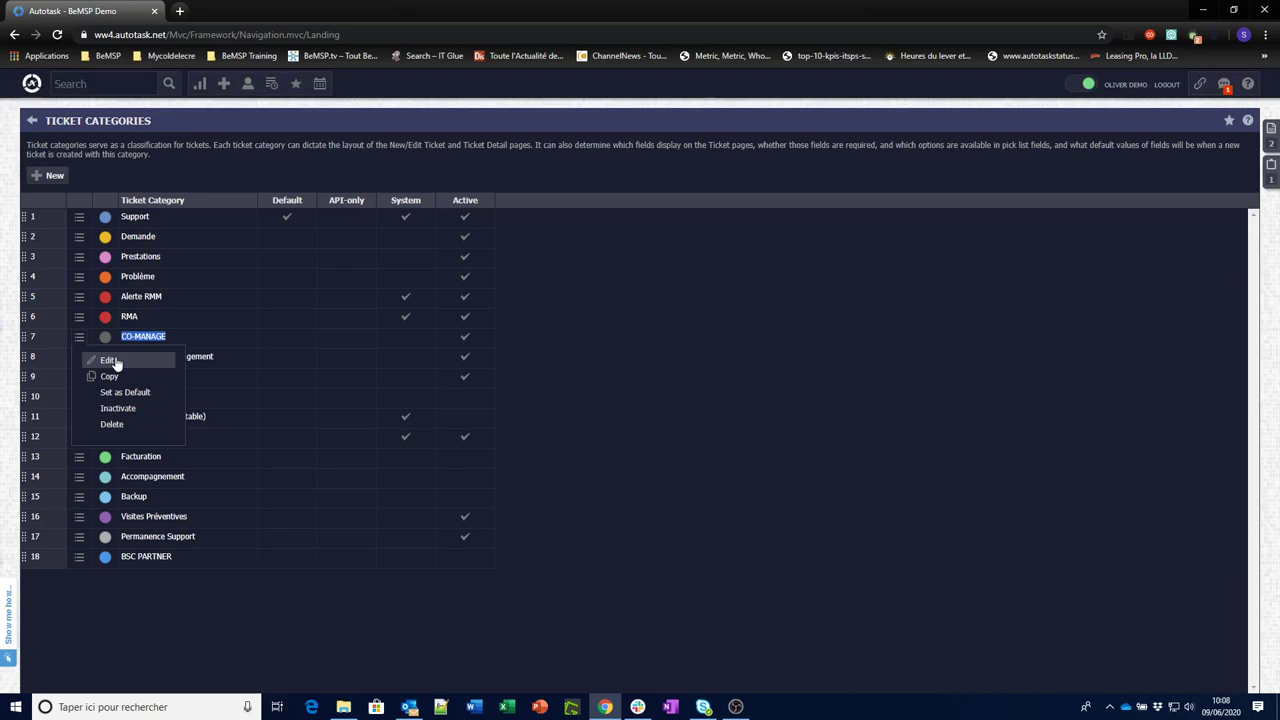
click(116, 358)
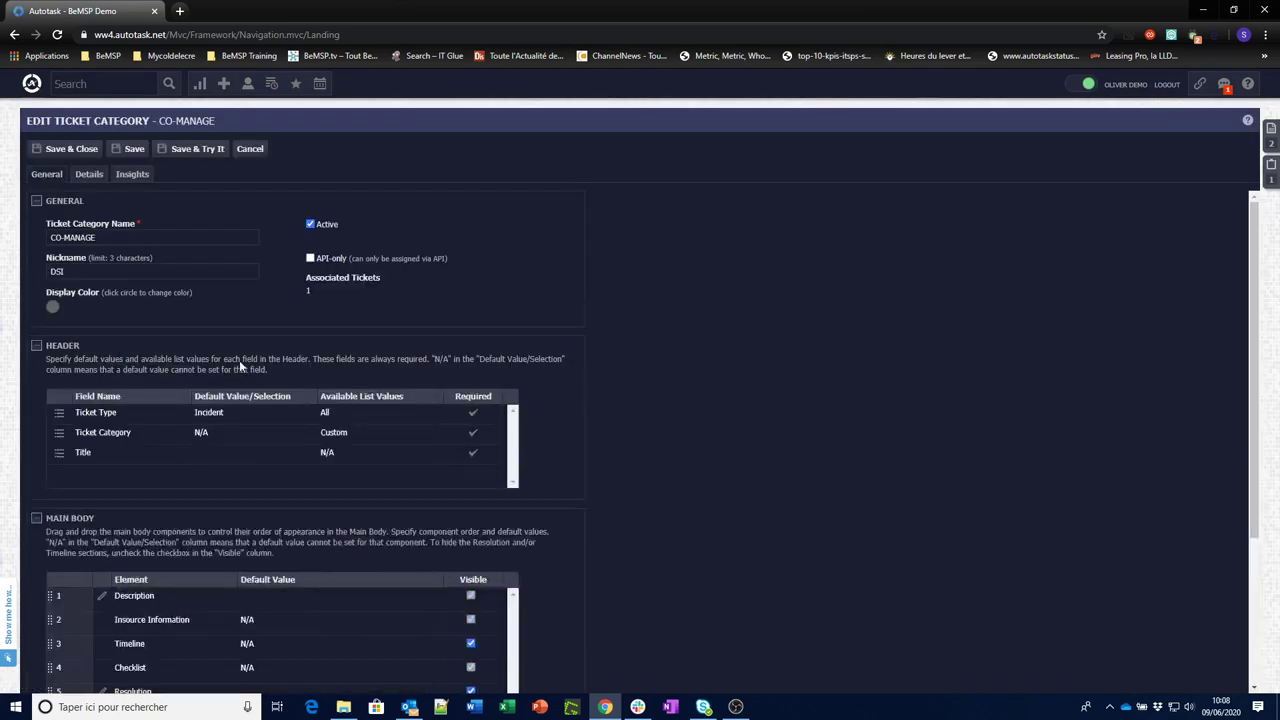
click(86, 176)
mouse_move(514, 486)
mouse_down()
mouse_move(515, 528)
mouse_move(502, 503)
mouse_up()
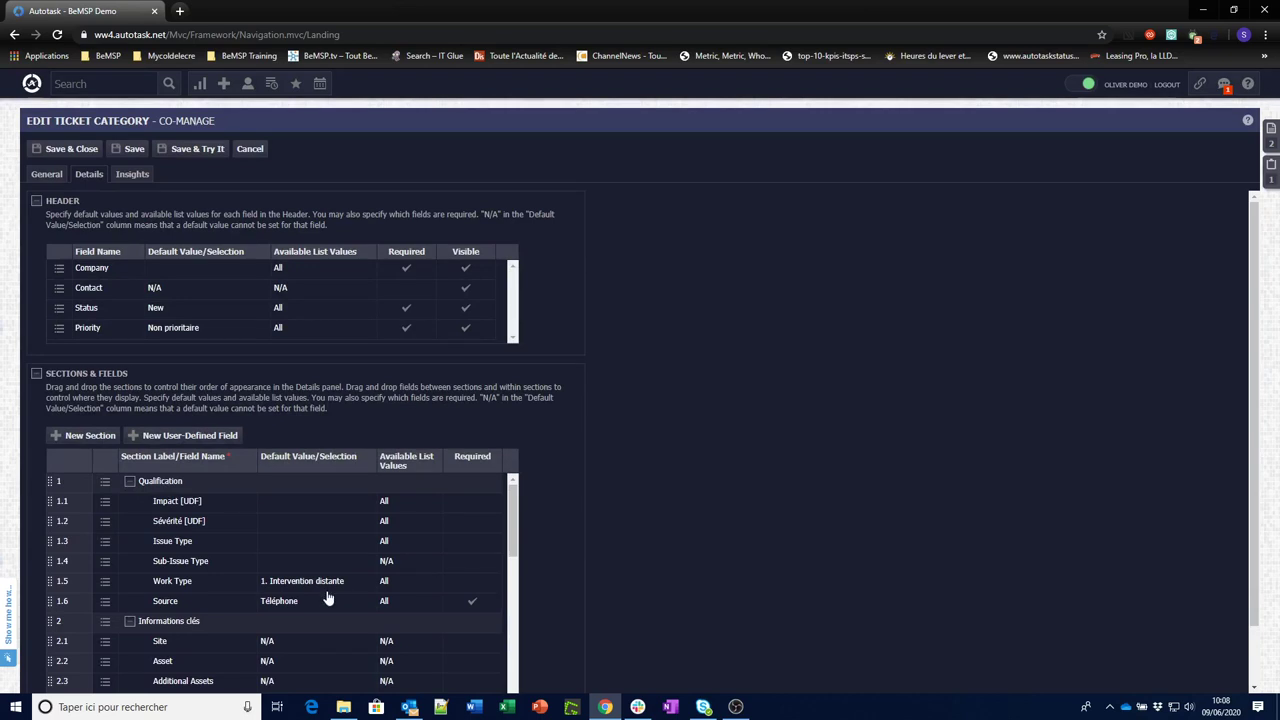
drag(511, 535, 507, 648)
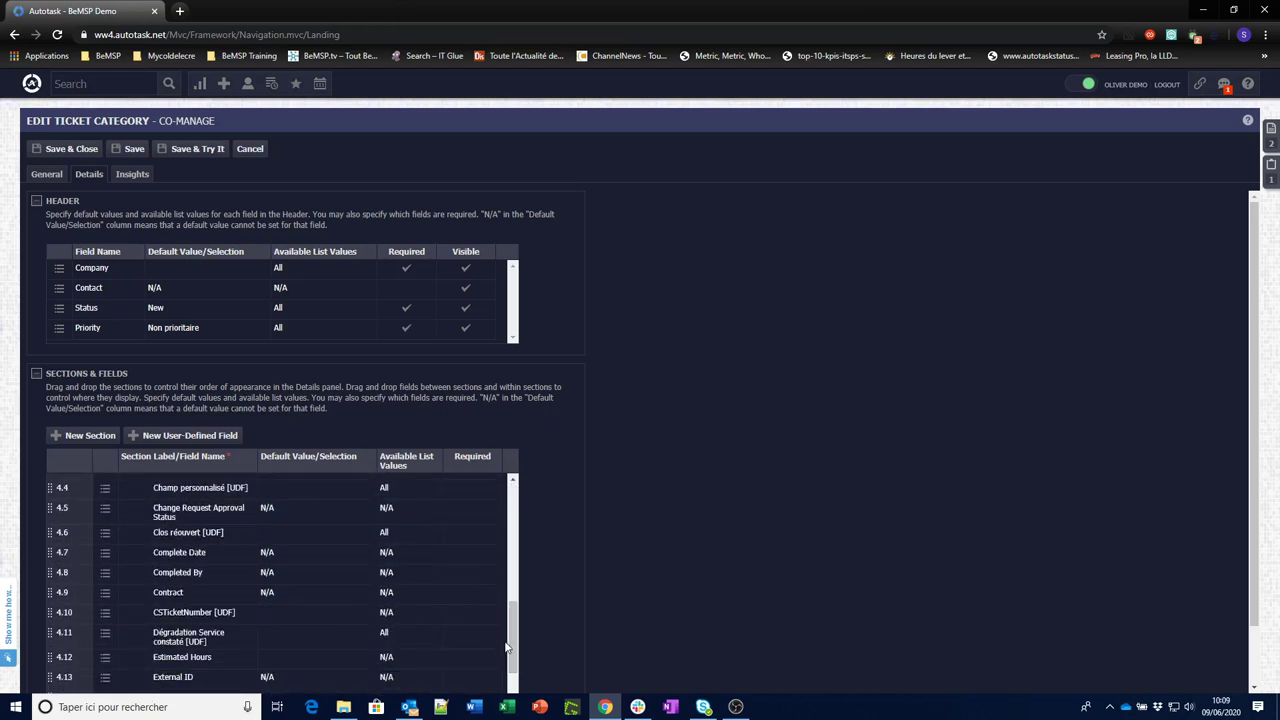
click(250, 152)
click(515, 427)
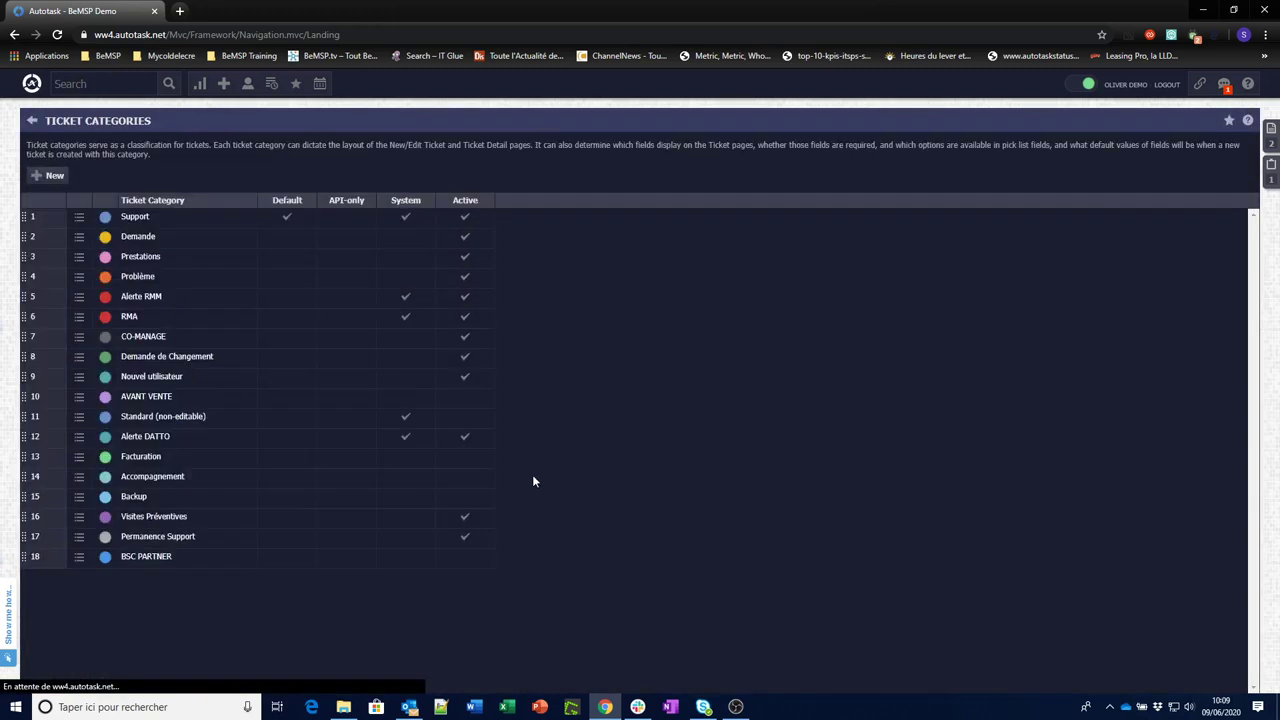
Step: Open the Co-Managed Help Desk security level, the non-system one, from the security settings for resources
click(31, 121)
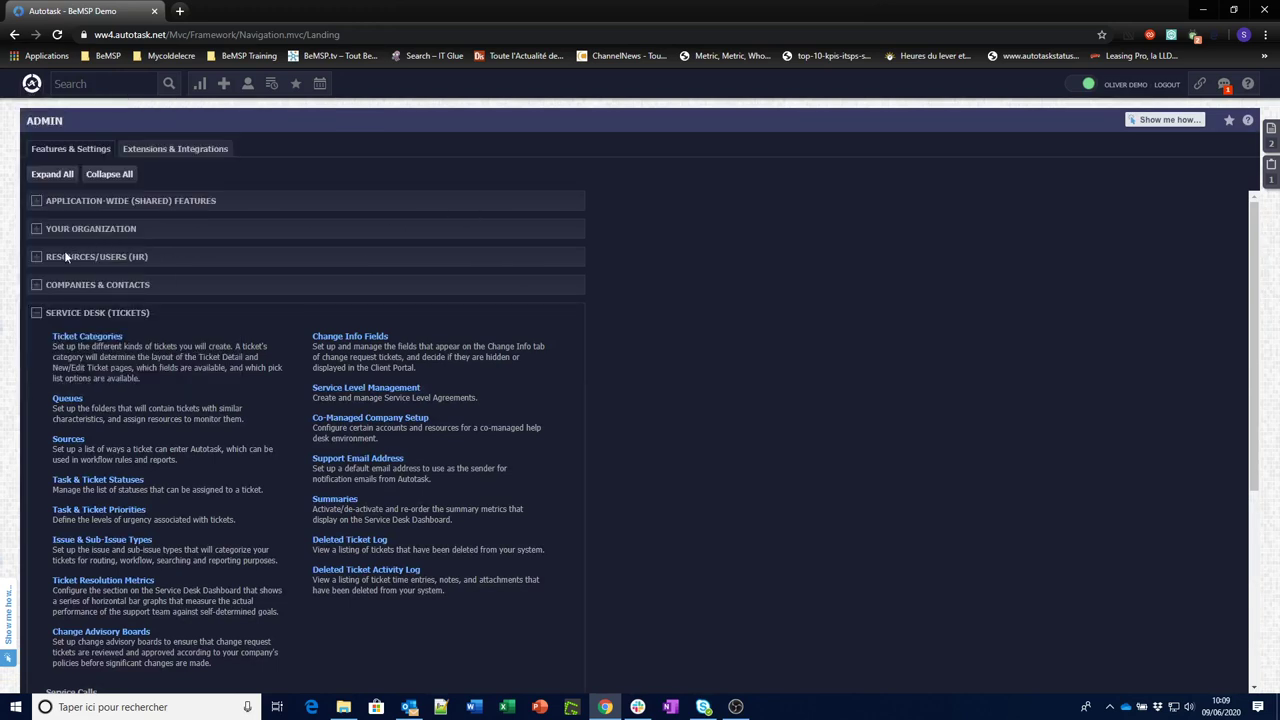
click(36, 257)
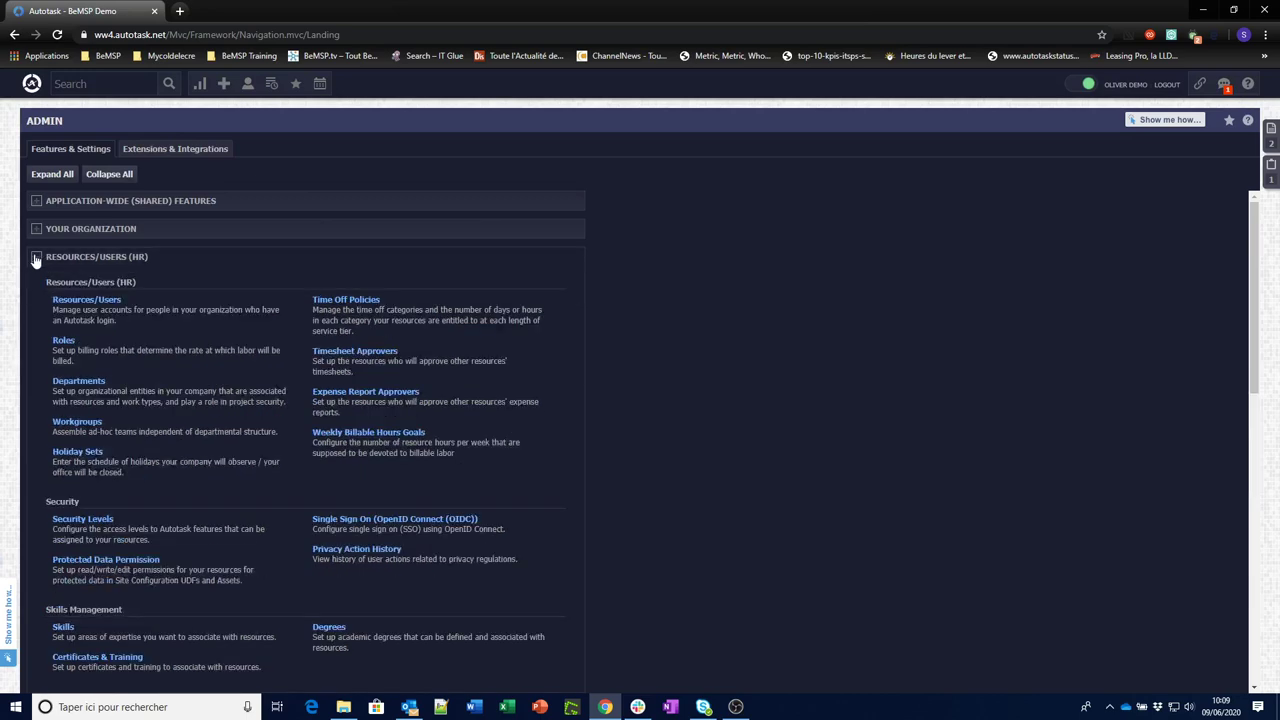
click(85, 521)
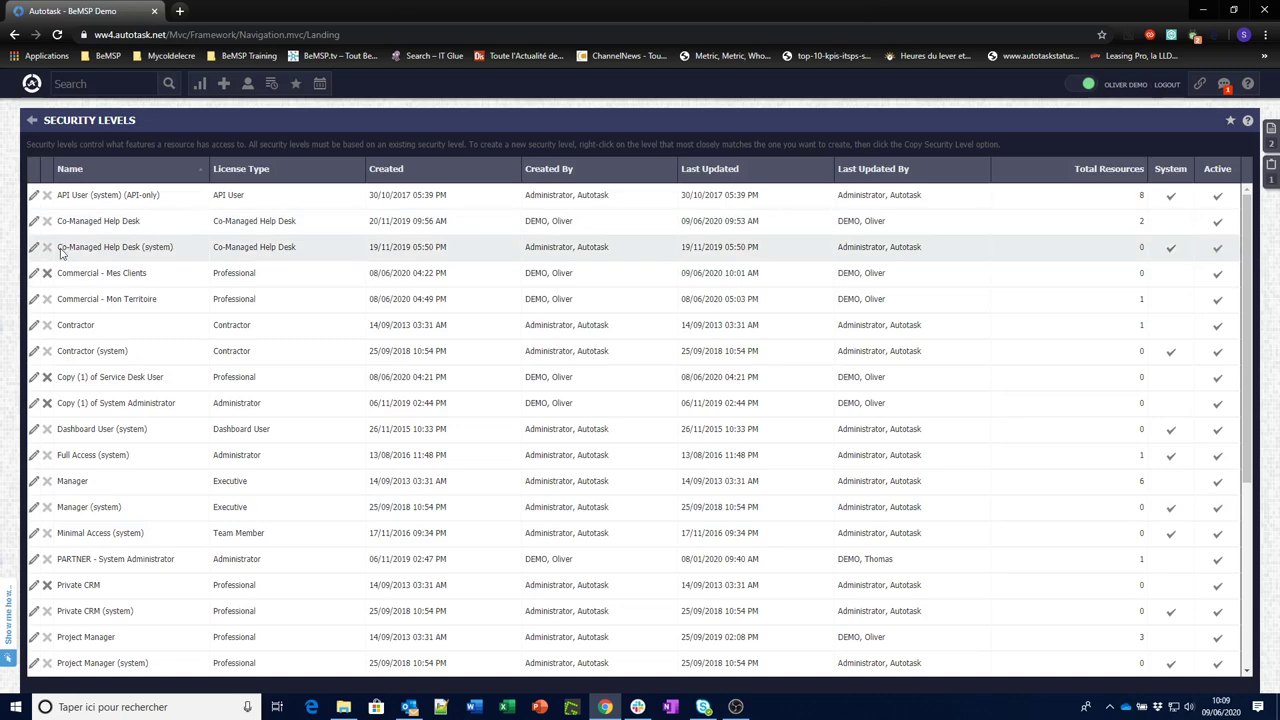
drag(58, 249, 177, 256)
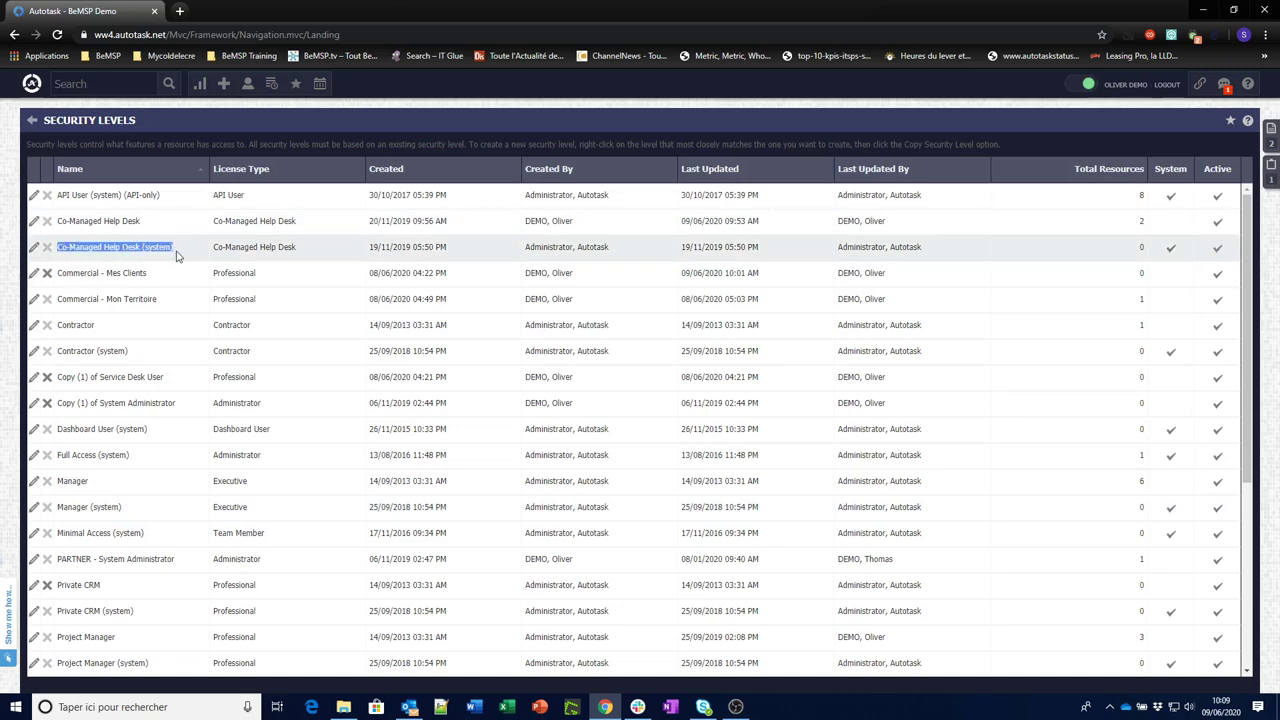
click(59, 226)
drag(59, 226, 147, 228)
click(33, 222)
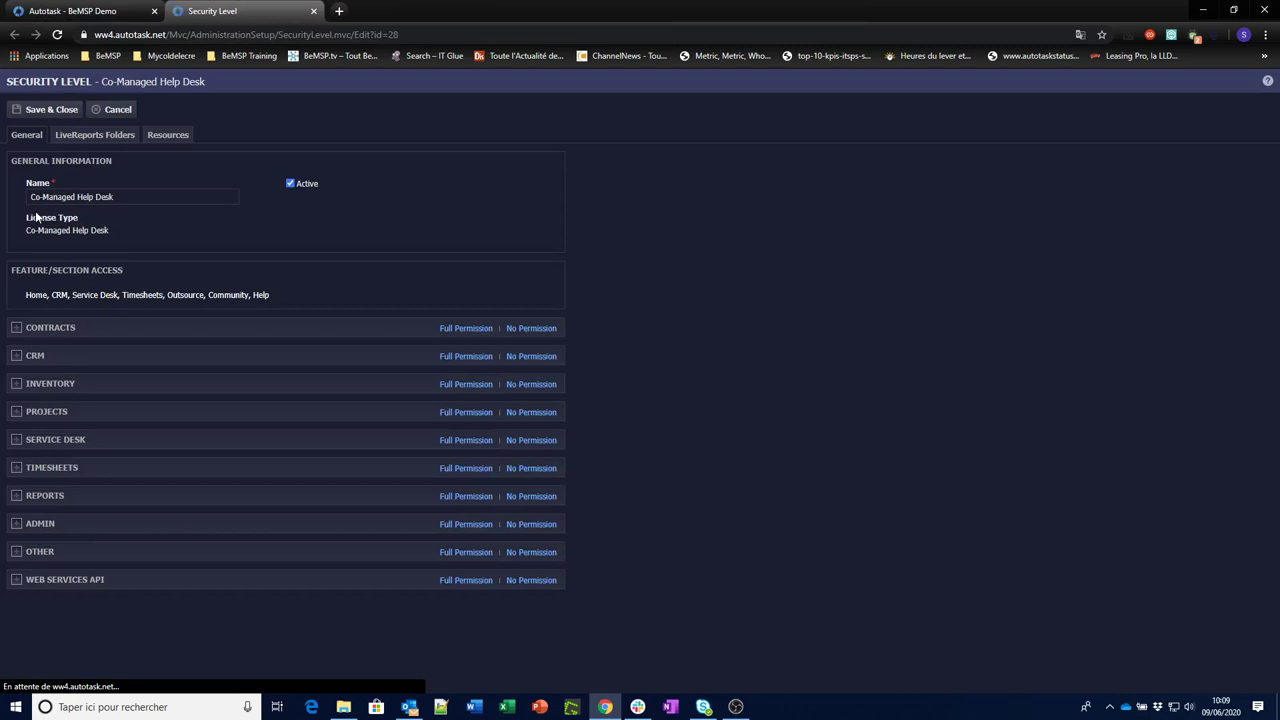
Step: Review the CRM and Service Desk permissions of the Co-Managed Help Desk security level and close it without saving
click(17, 356)
scroll(22, 360, down, 2)
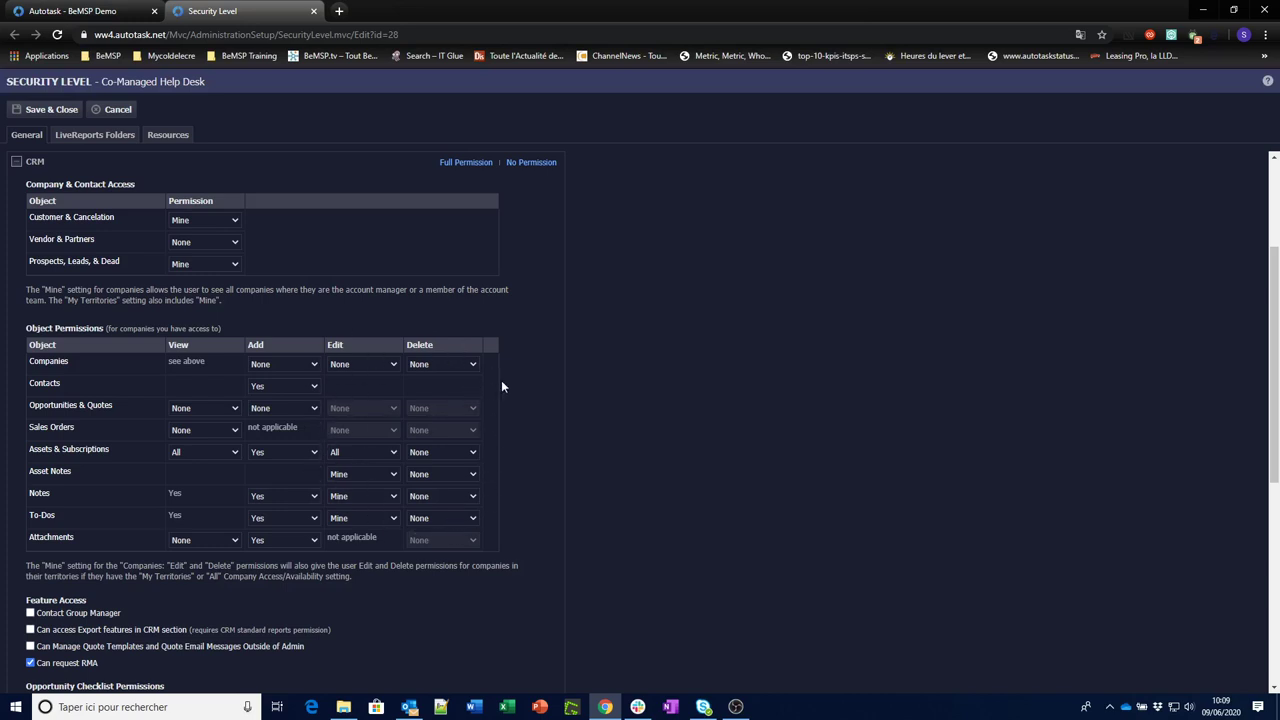
drag(1277, 352, 1277, 465)
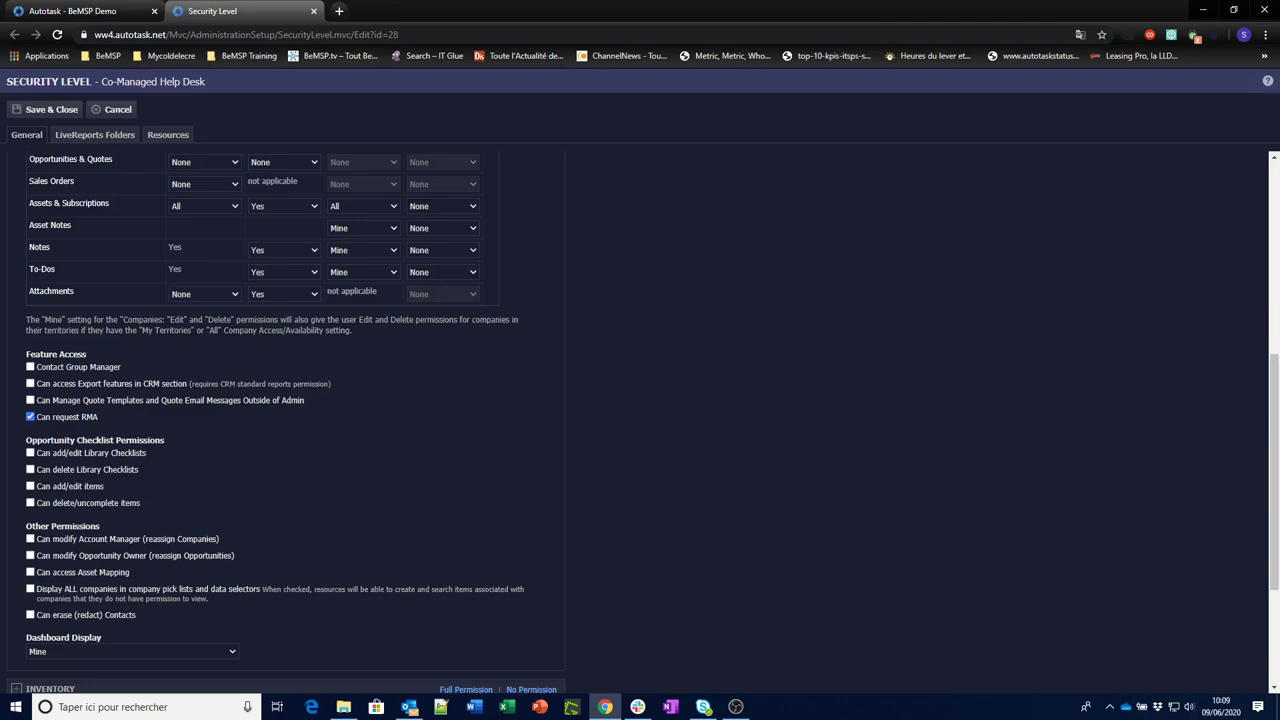
scroll(1178, 525, down, 2)
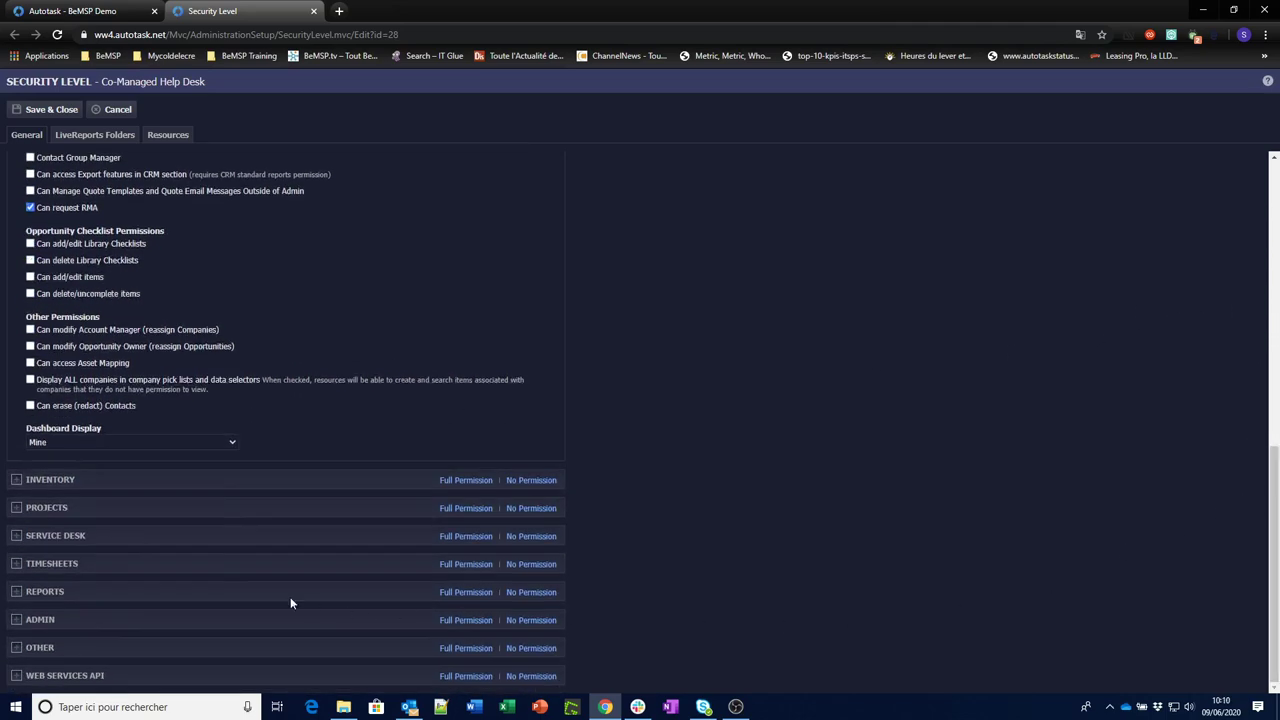
click(17, 537)
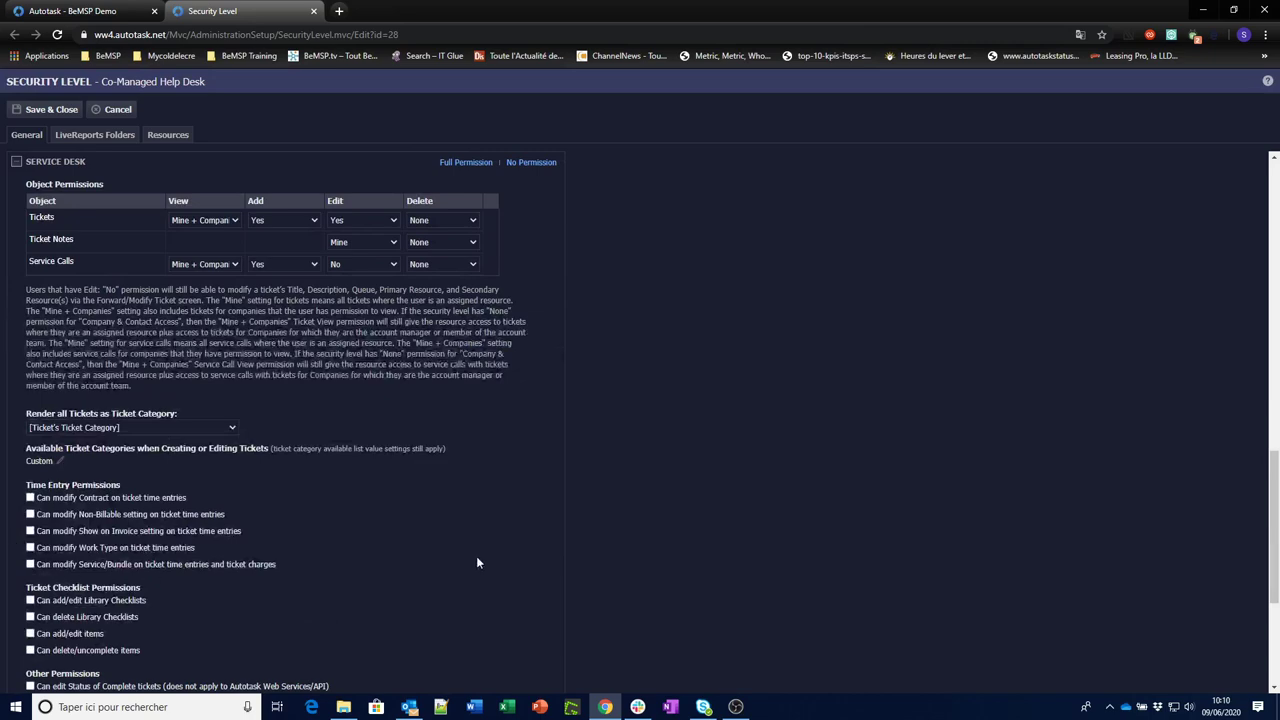
scroll(1230, 500, down, 2)
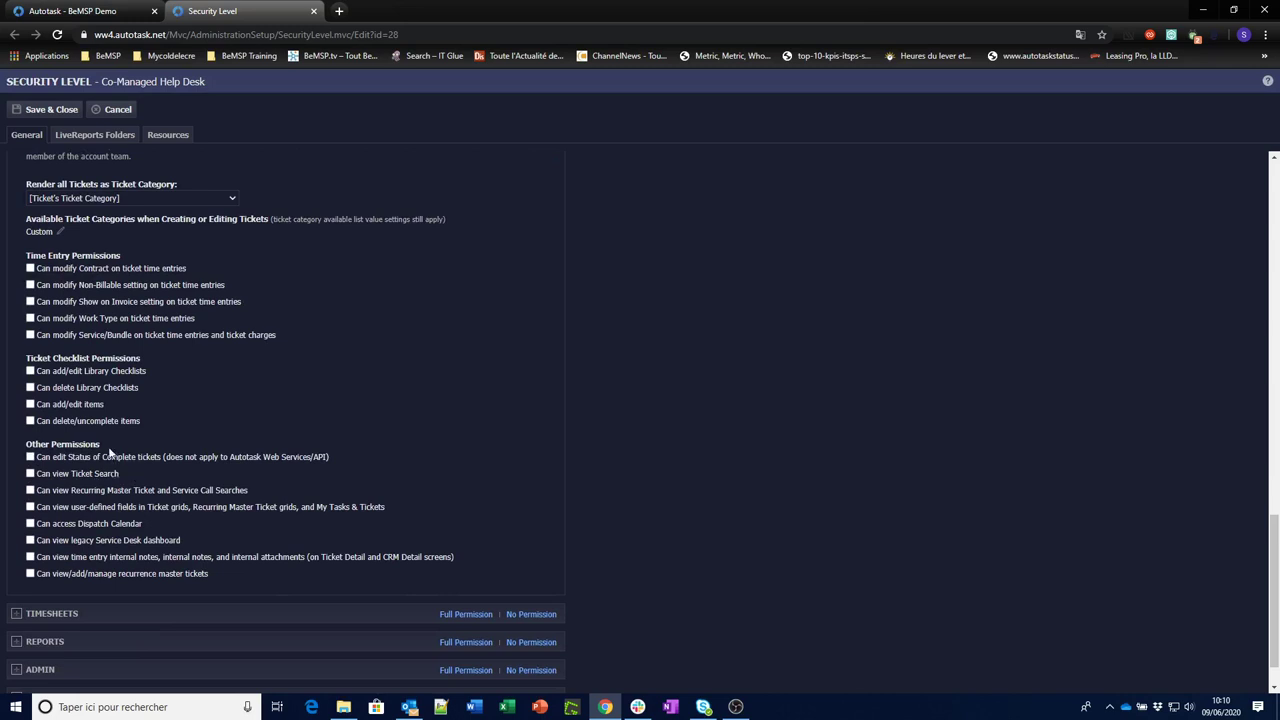
click(115, 110)
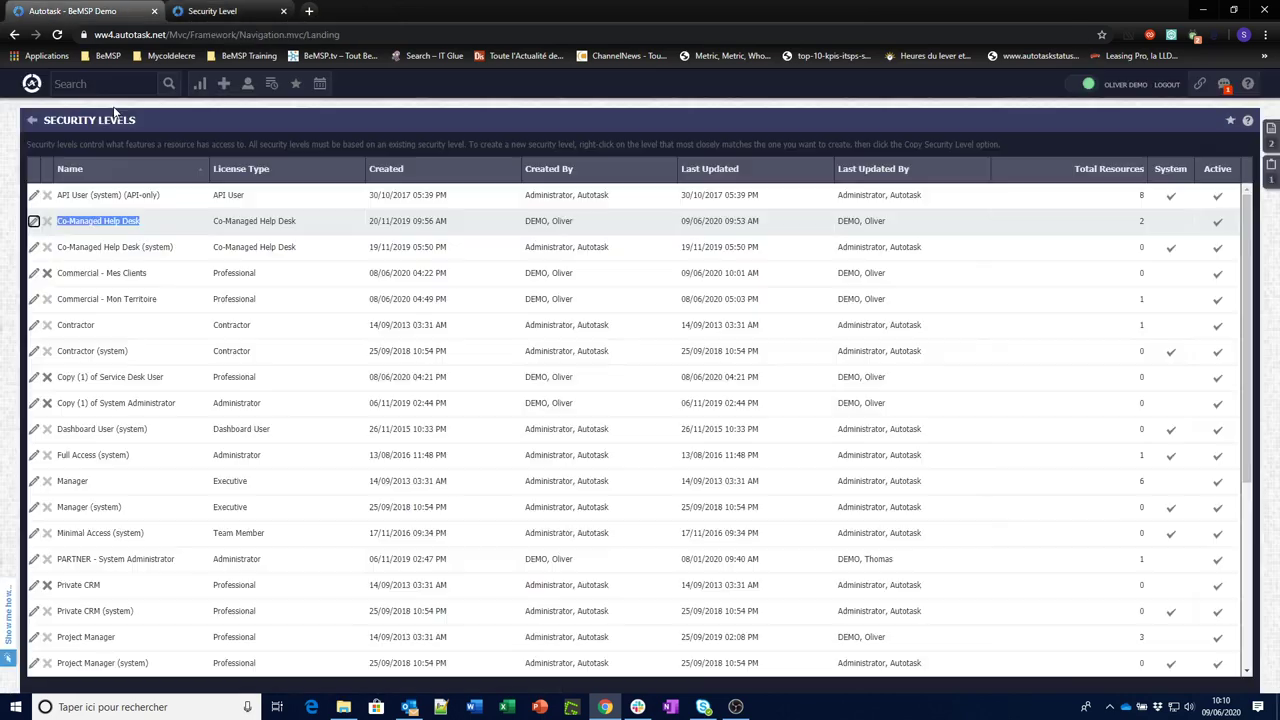
Step: Check in the resources list which accounts use the Co-Managed Help Desk security level, and return to the admin page
click(32, 120)
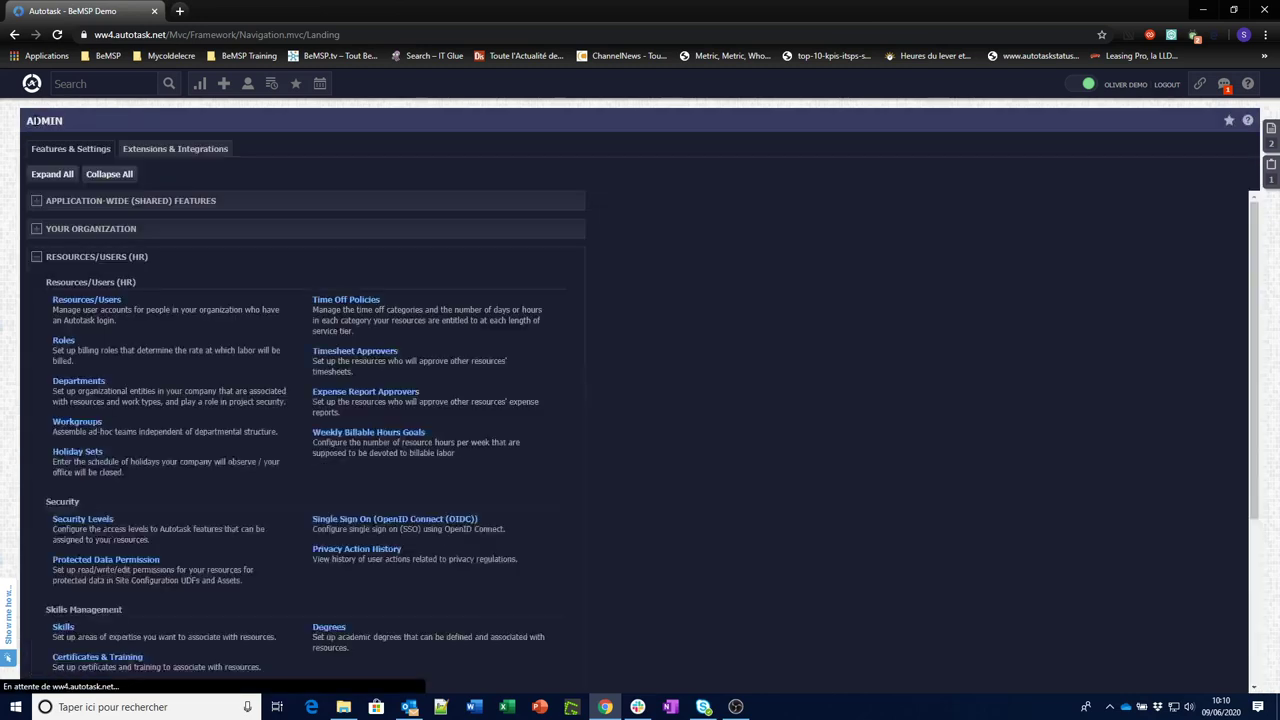
click(75, 304)
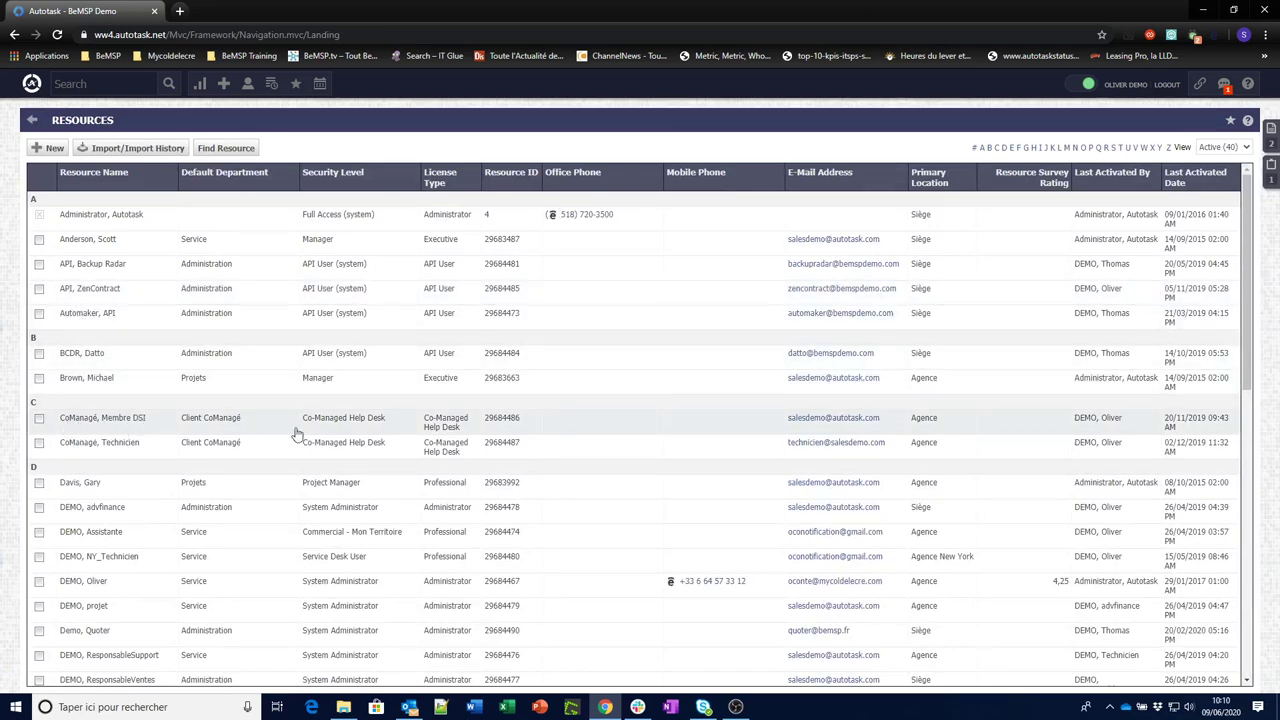
click(32, 119)
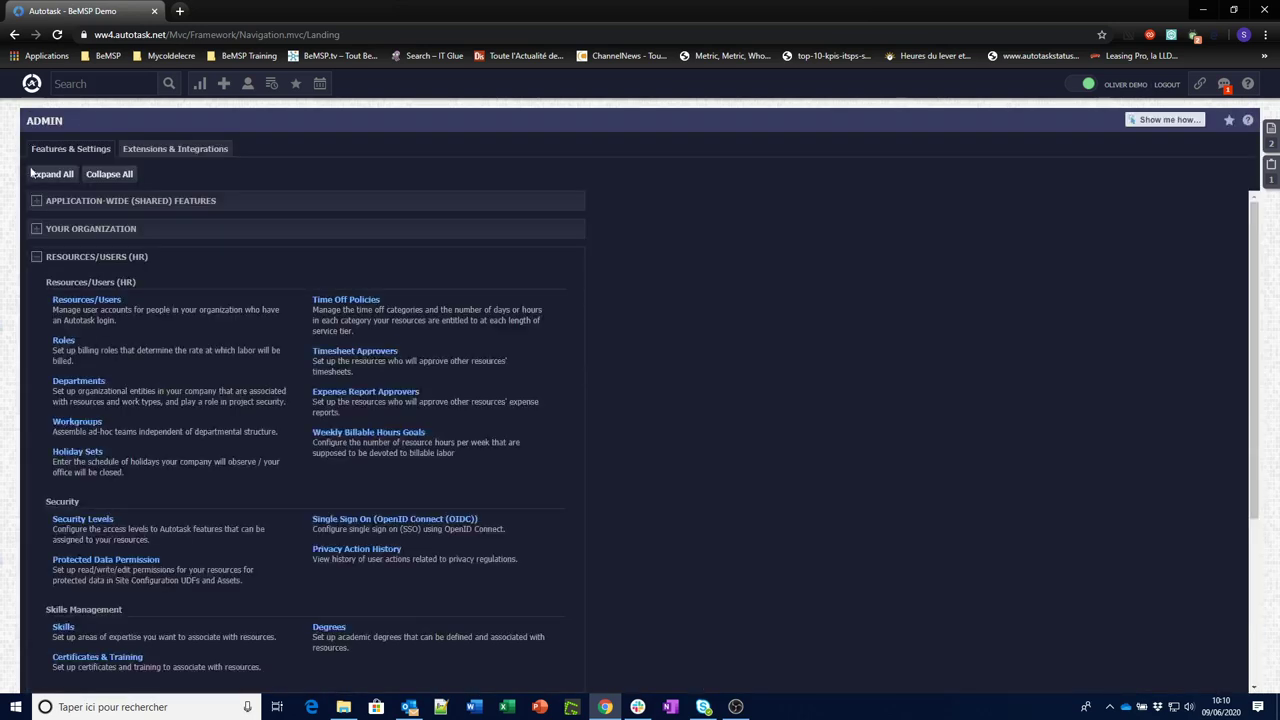
Step: Open Co-Managed Company Setup in the service desk settings and remove BeLAB from the co-managed companies
click(36, 259)
click(36, 314)
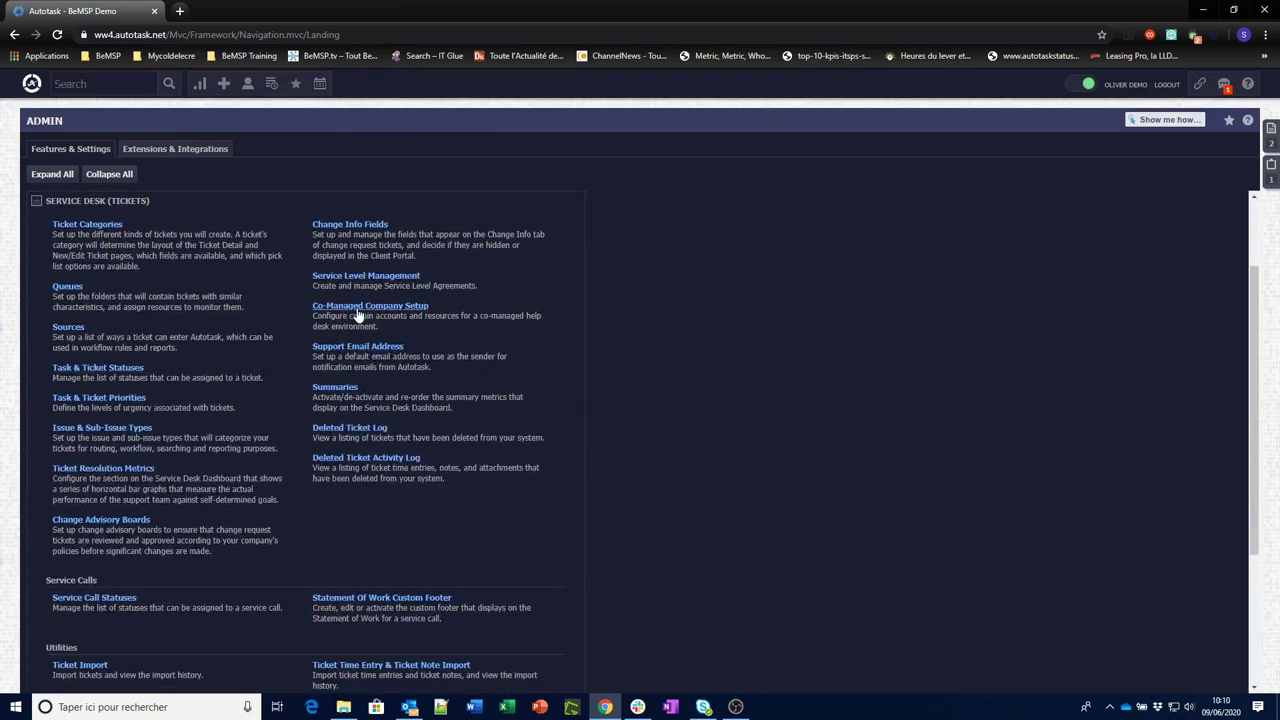
click(395, 310)
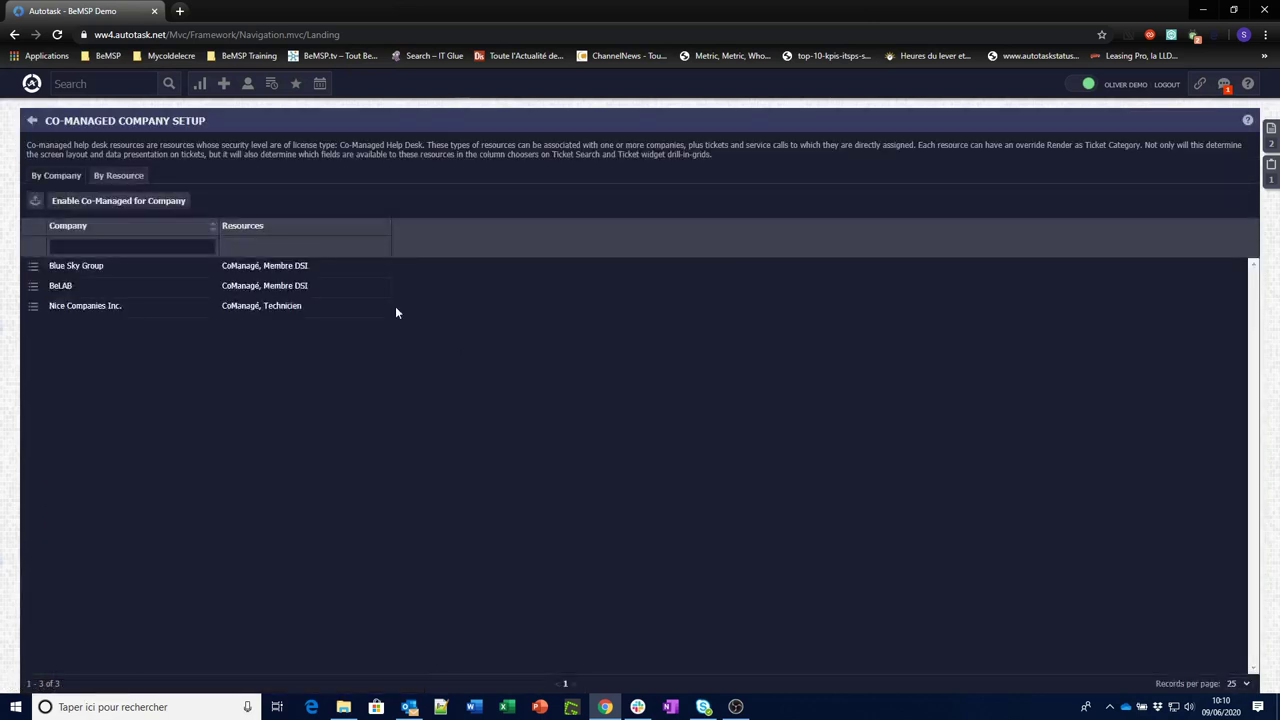
click(33, 286)
click(113, 326)
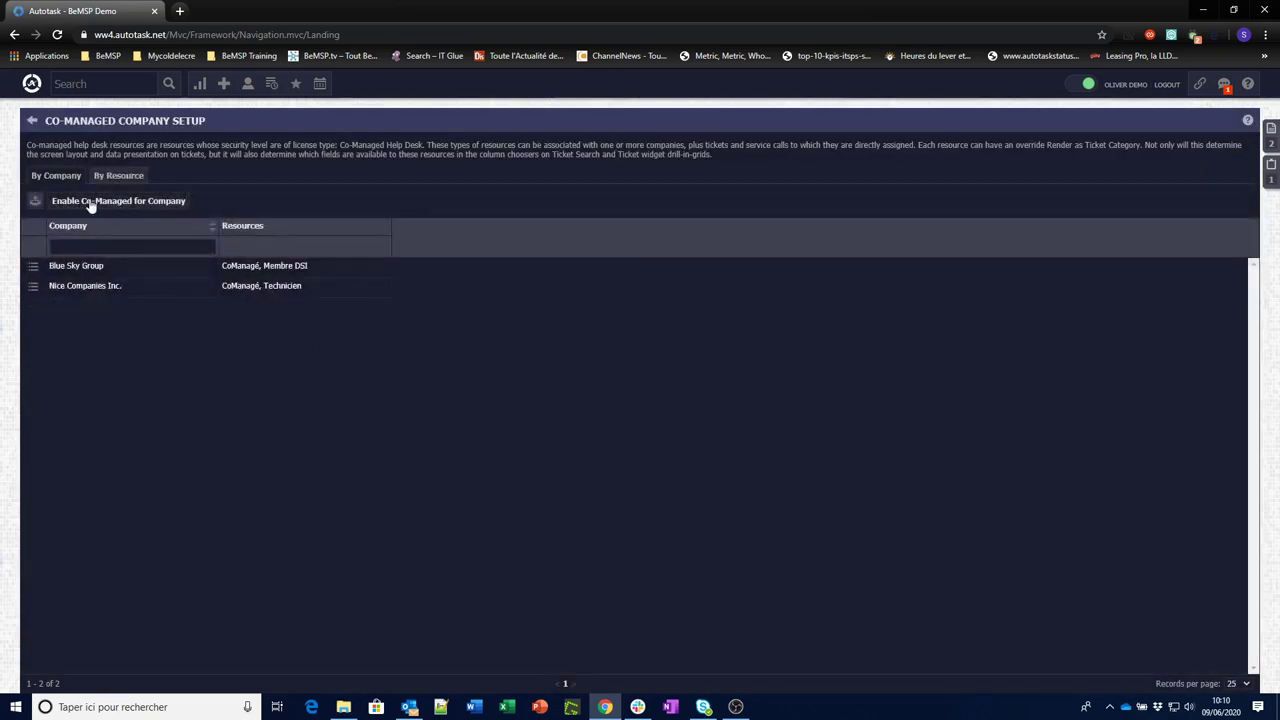
Step: Enable co-managed for the company BeLAB with Membre DSI CoManagé as its resource, and save
click(140, 203)
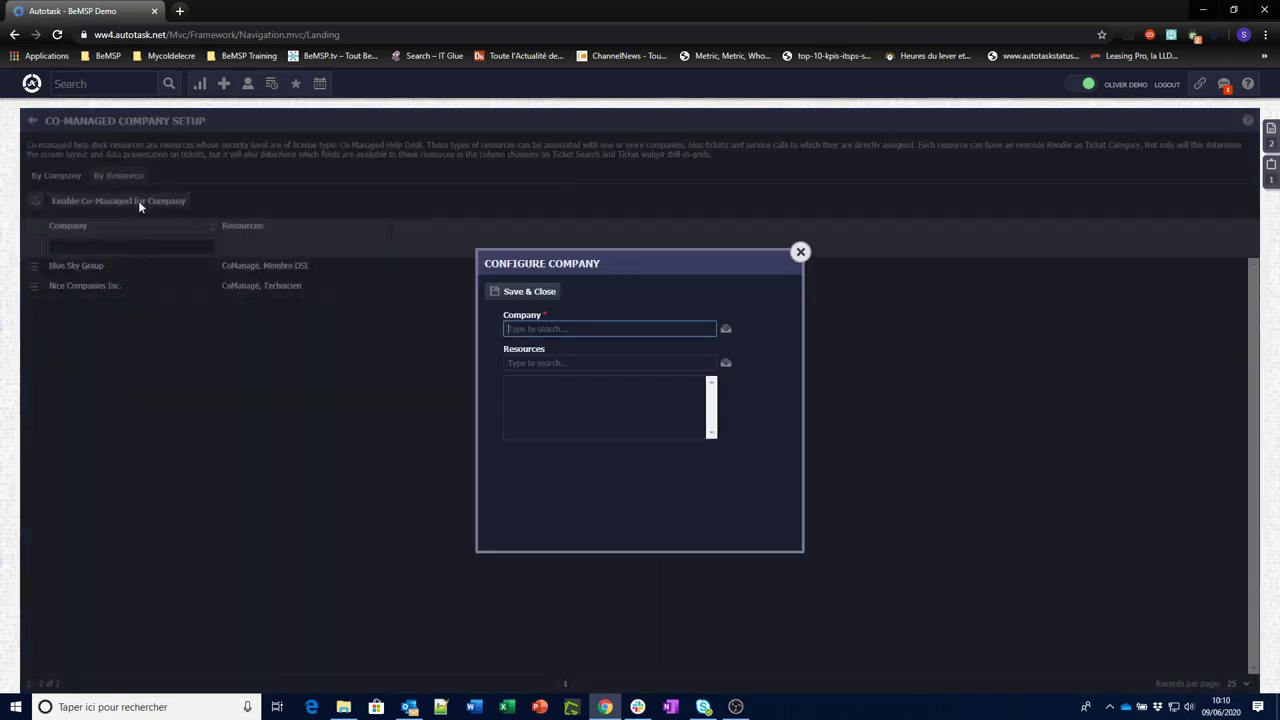
text(belab)
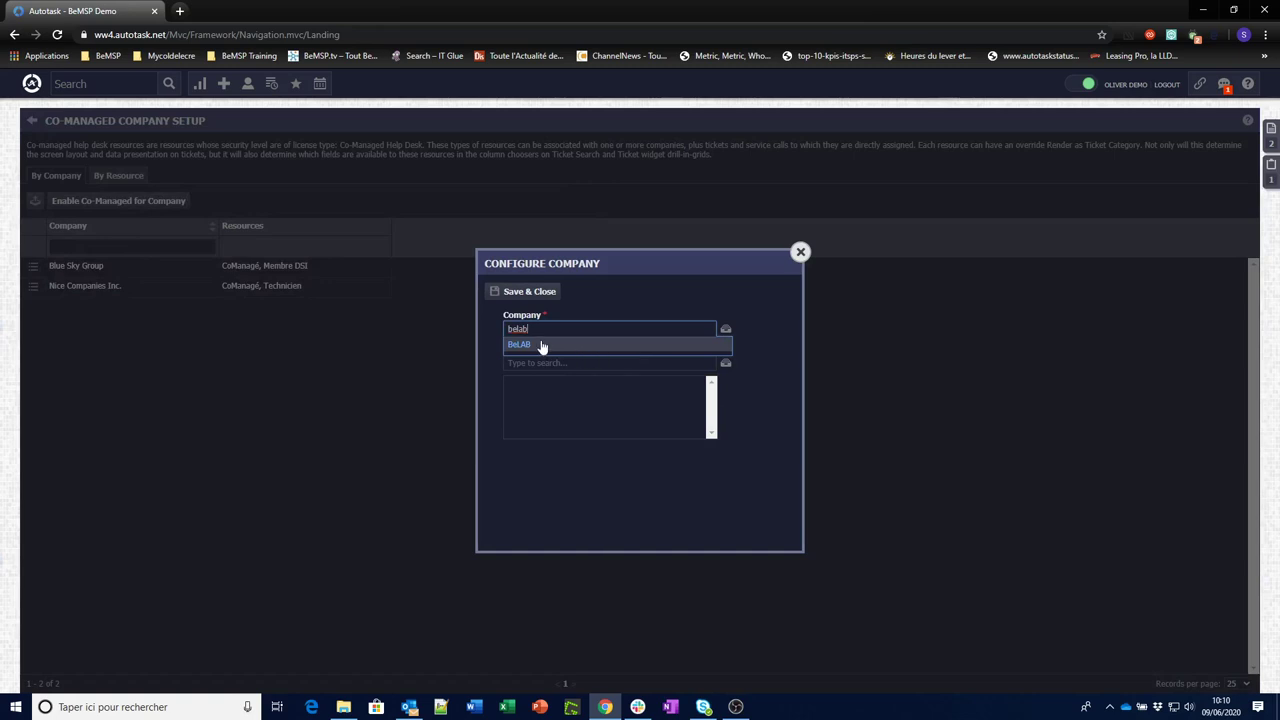
click(541, 345)
click(540, 363)
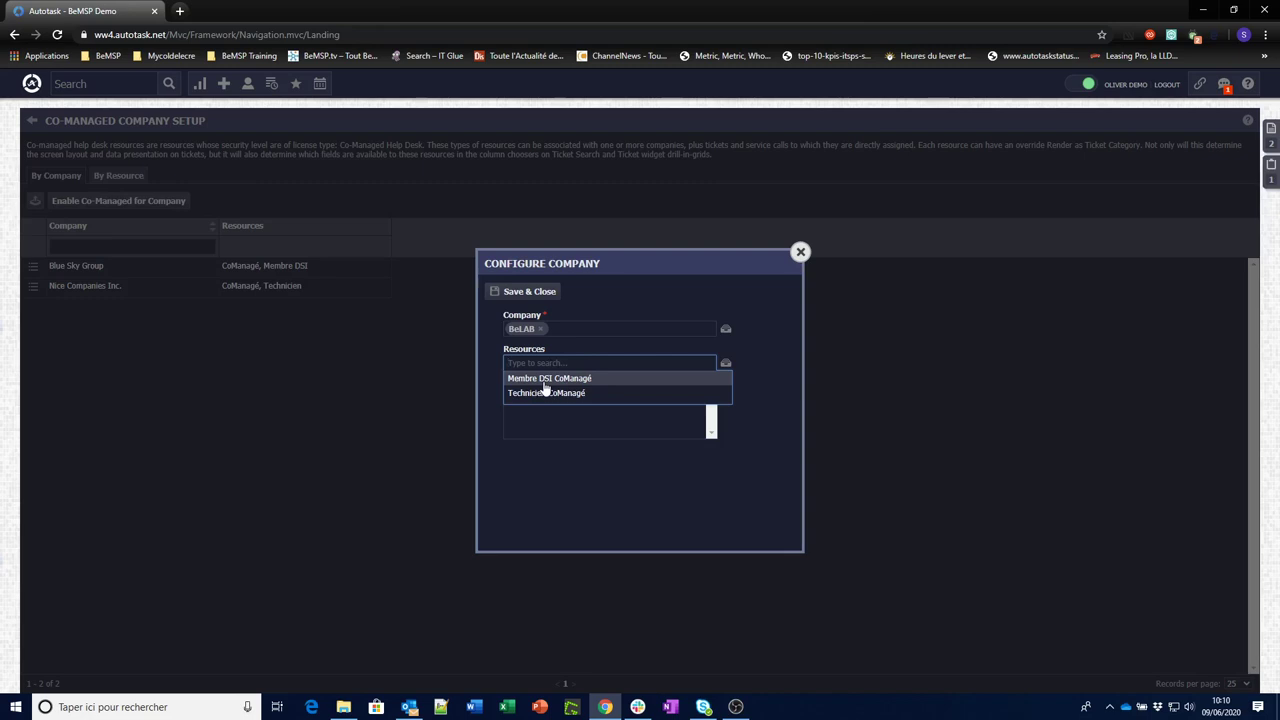
click(528, 291)
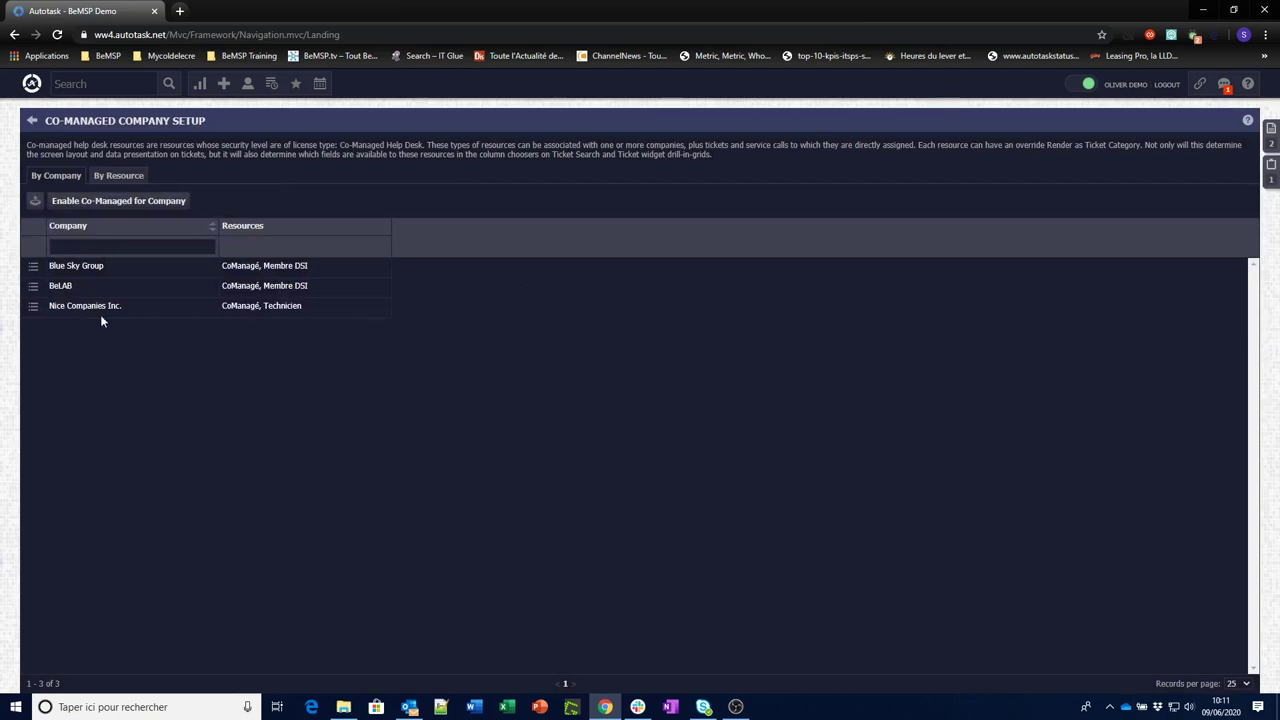
Step: Review the co-managed companies and ticket category override of the resource Membre DSI CoManagé, and return to the admin page without saving
click(134, 181)
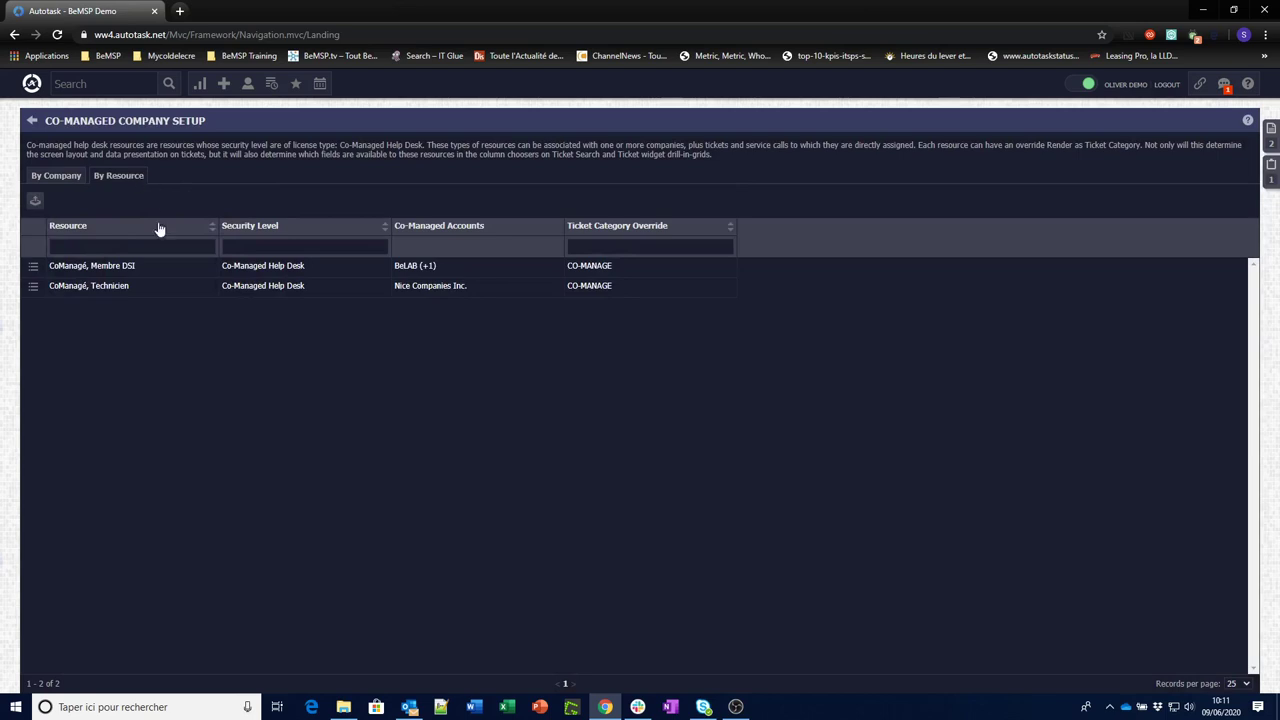
drag(48, 266, 146, 270)
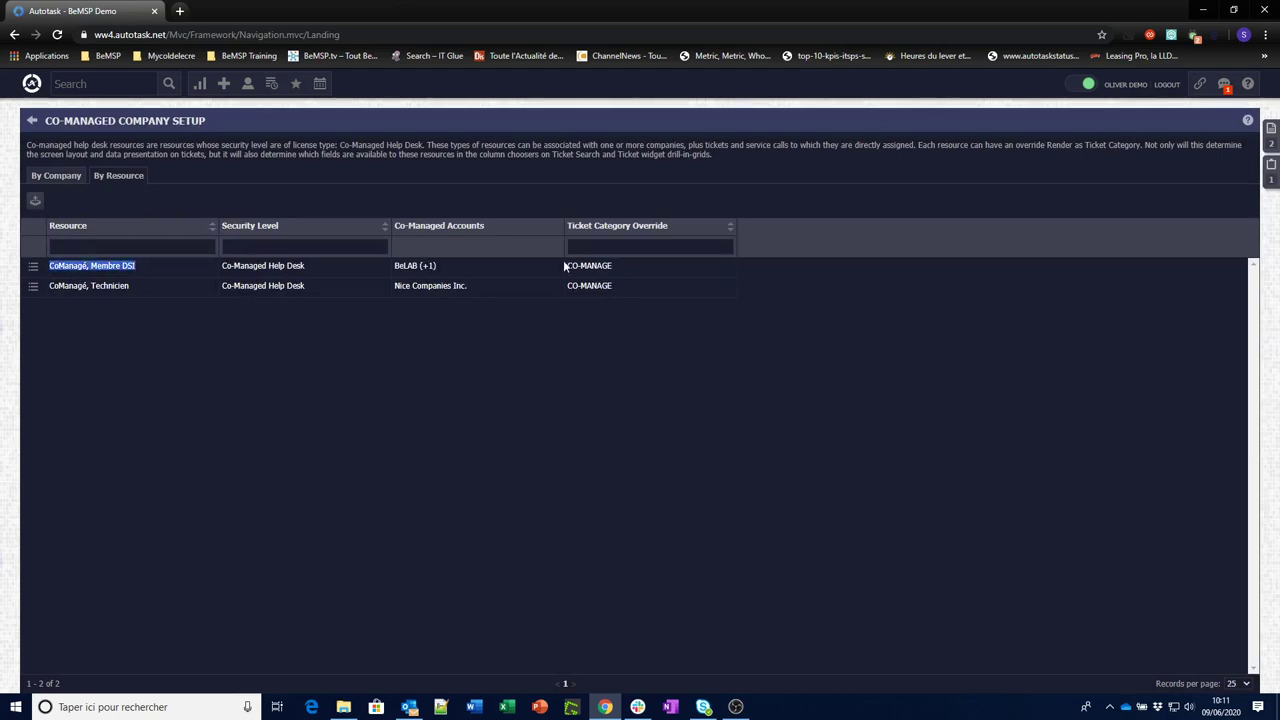
click(33, 267)
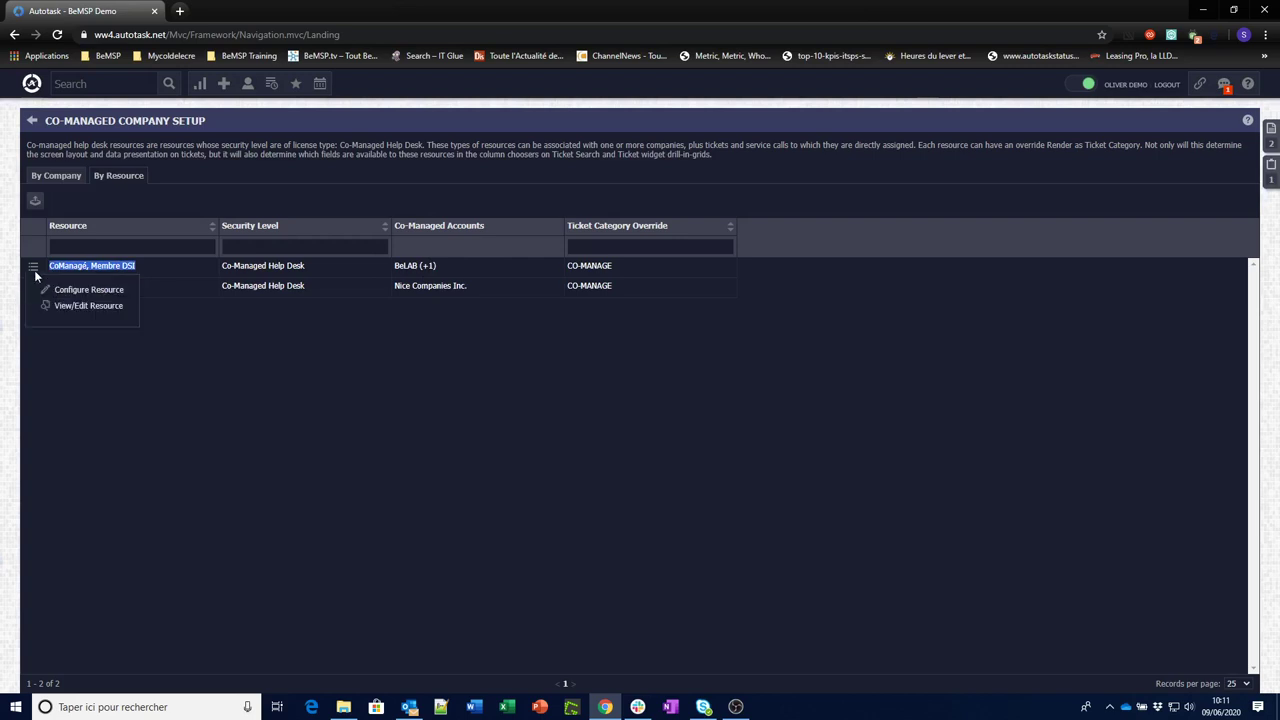
click(92, 289)
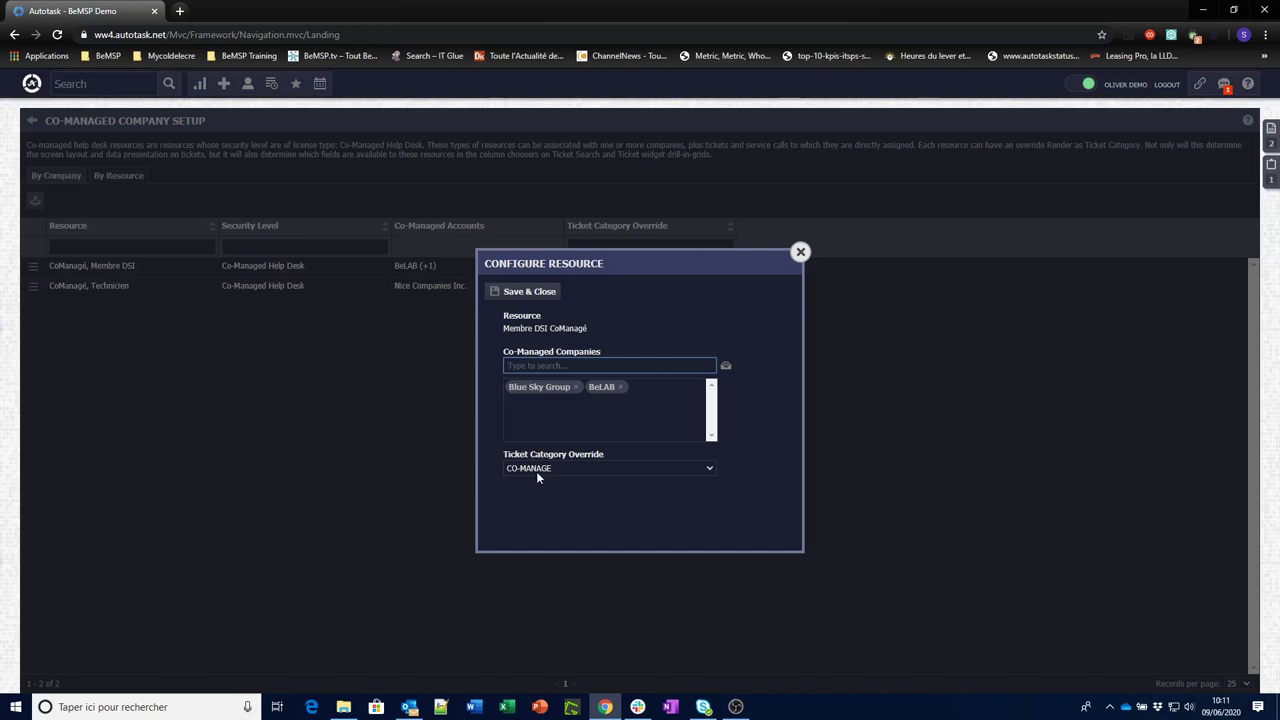
click(800, 253)
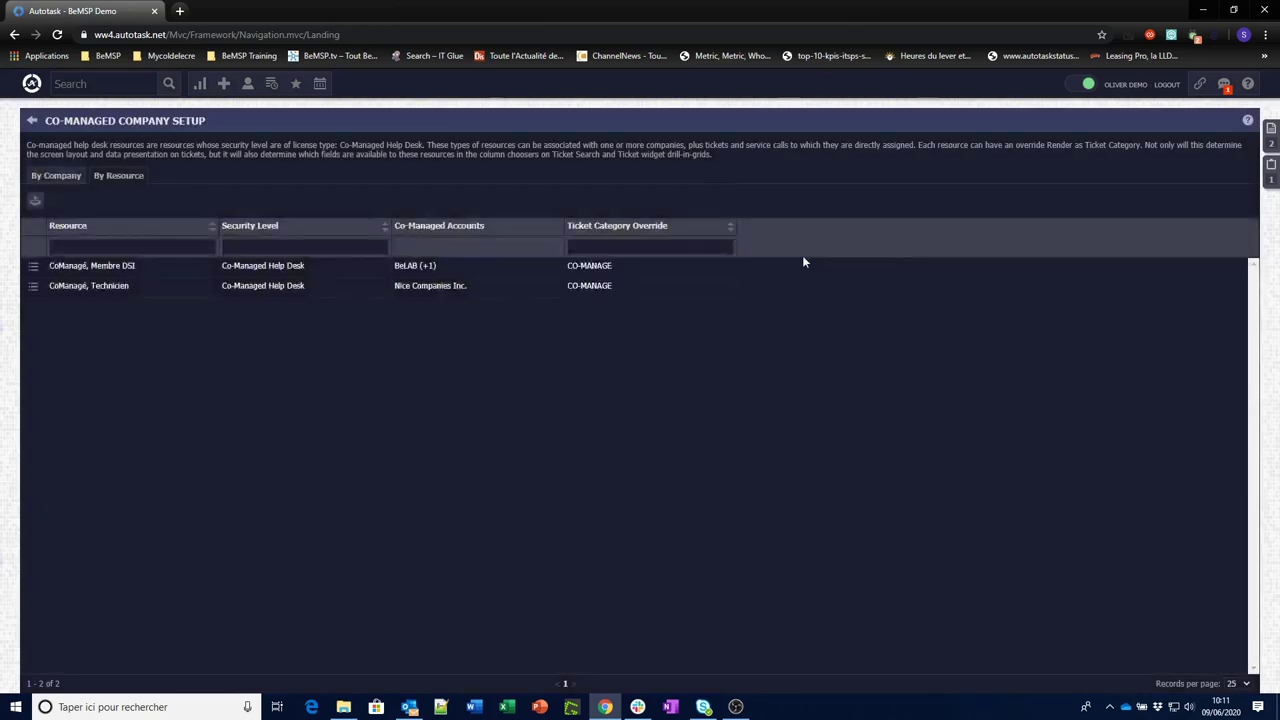
click(32, 121)
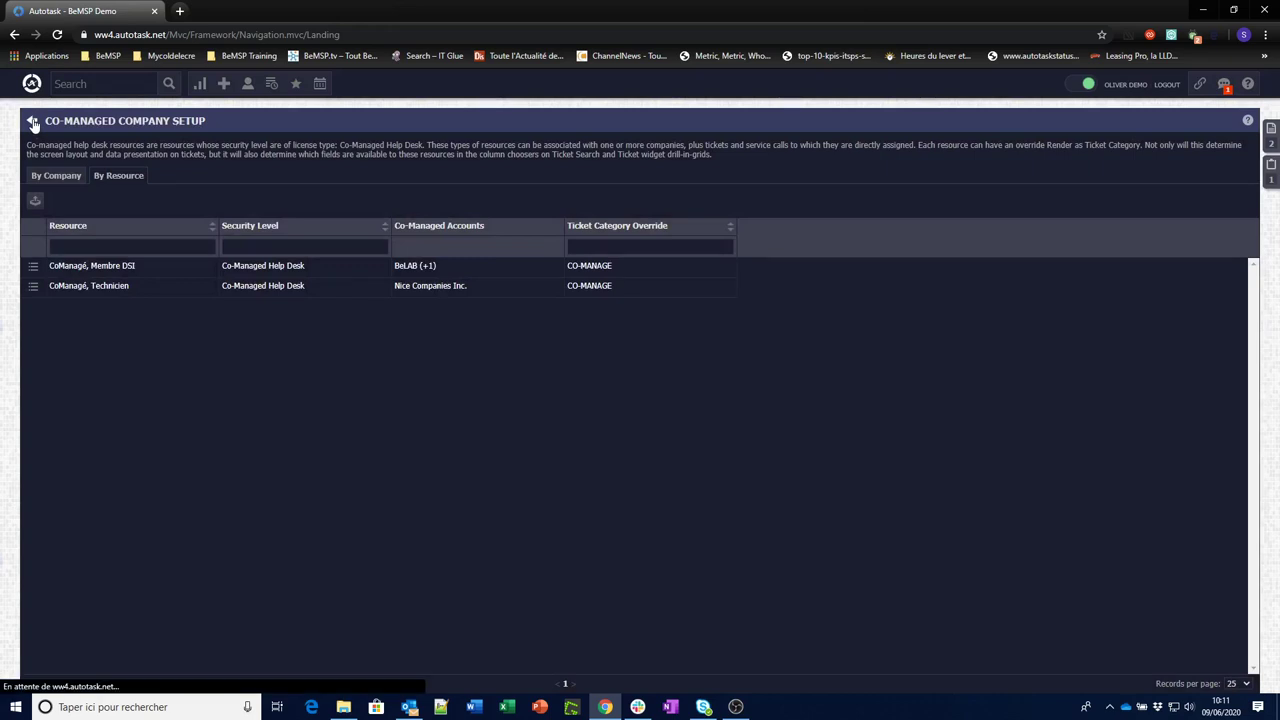
Step: Open the recent BeLAB ticket T20200608.0022, examine its Alert Information and Billing sections, and close it
click(272, 85)
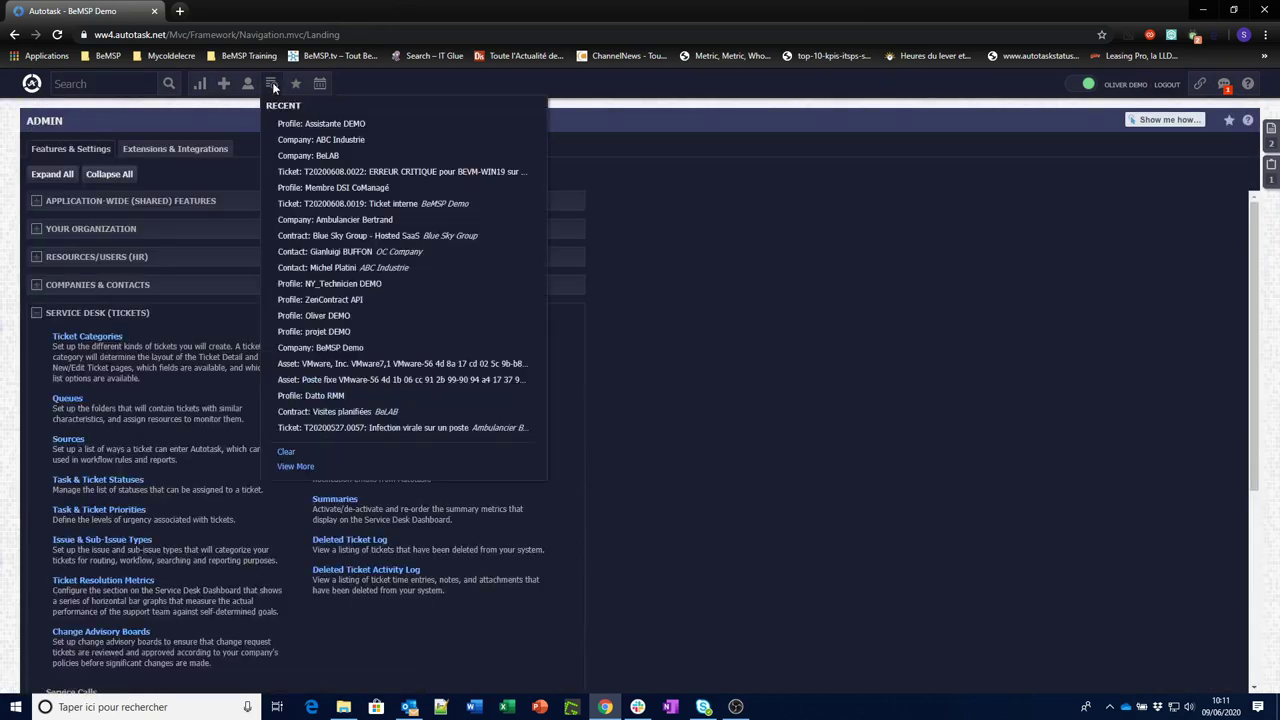
click(421, 175)
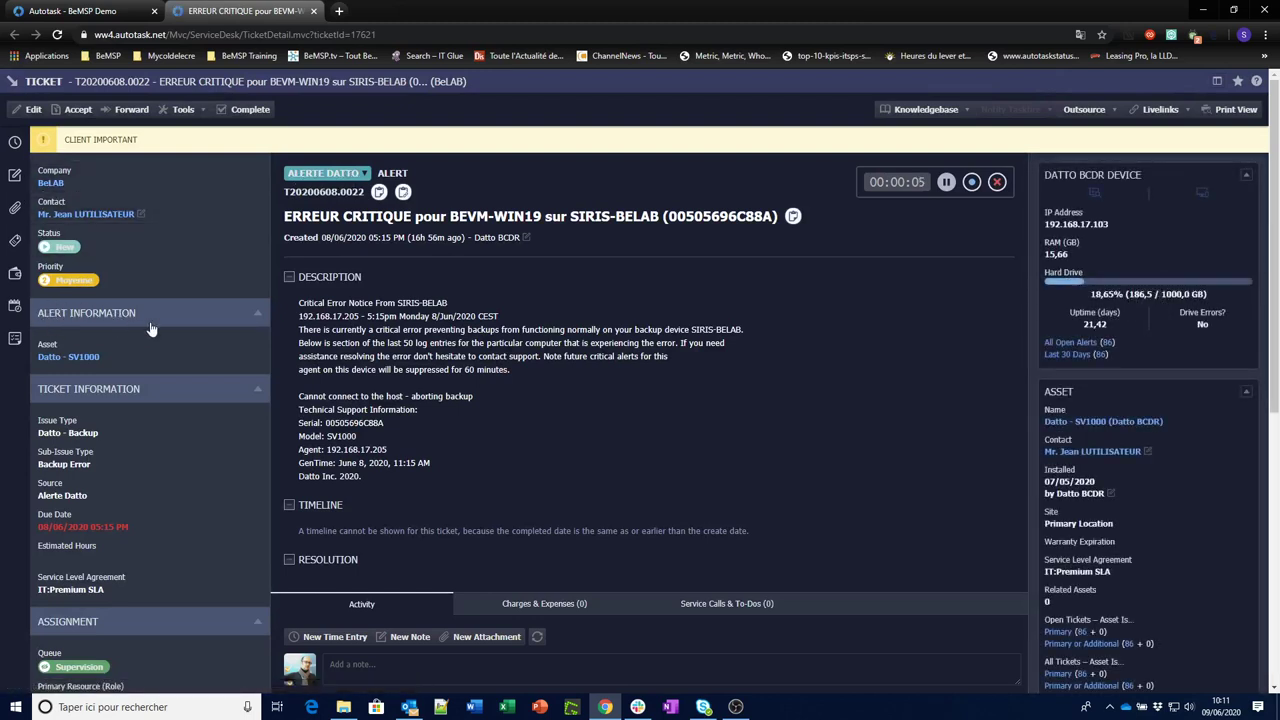
click(258, 318)
click(257, 343)
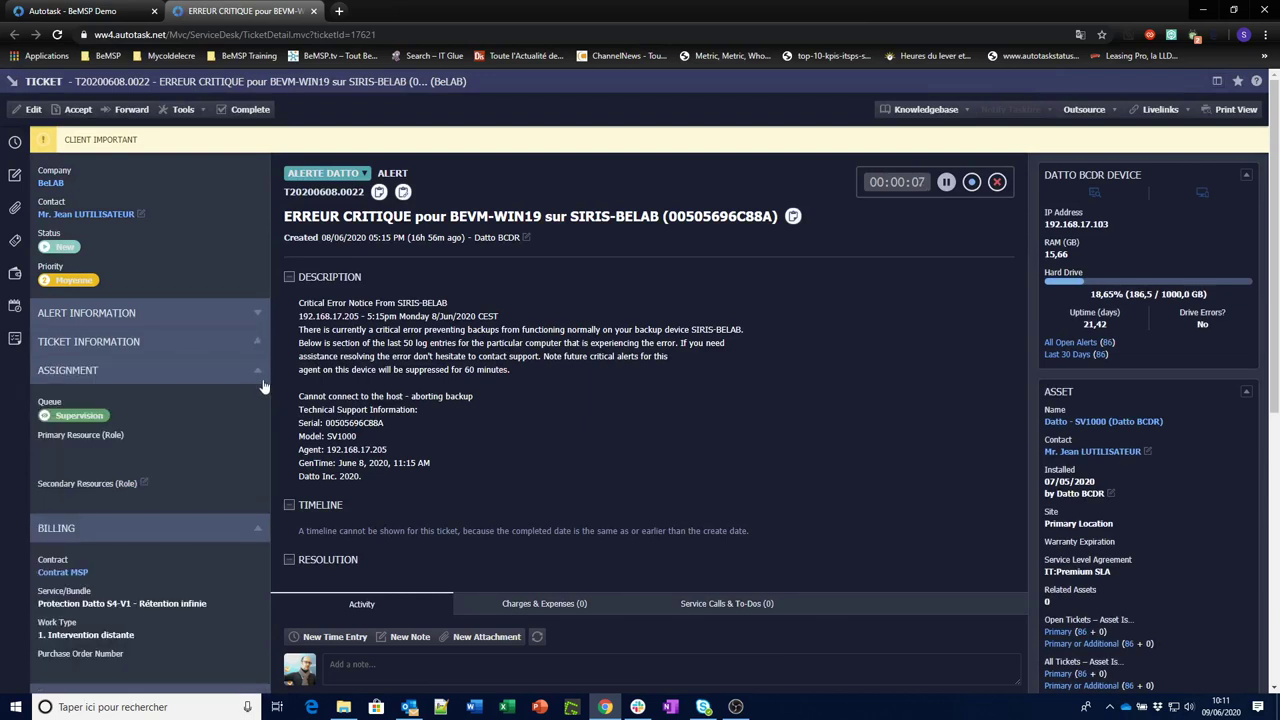
click(258, 372)
click(258, 400)
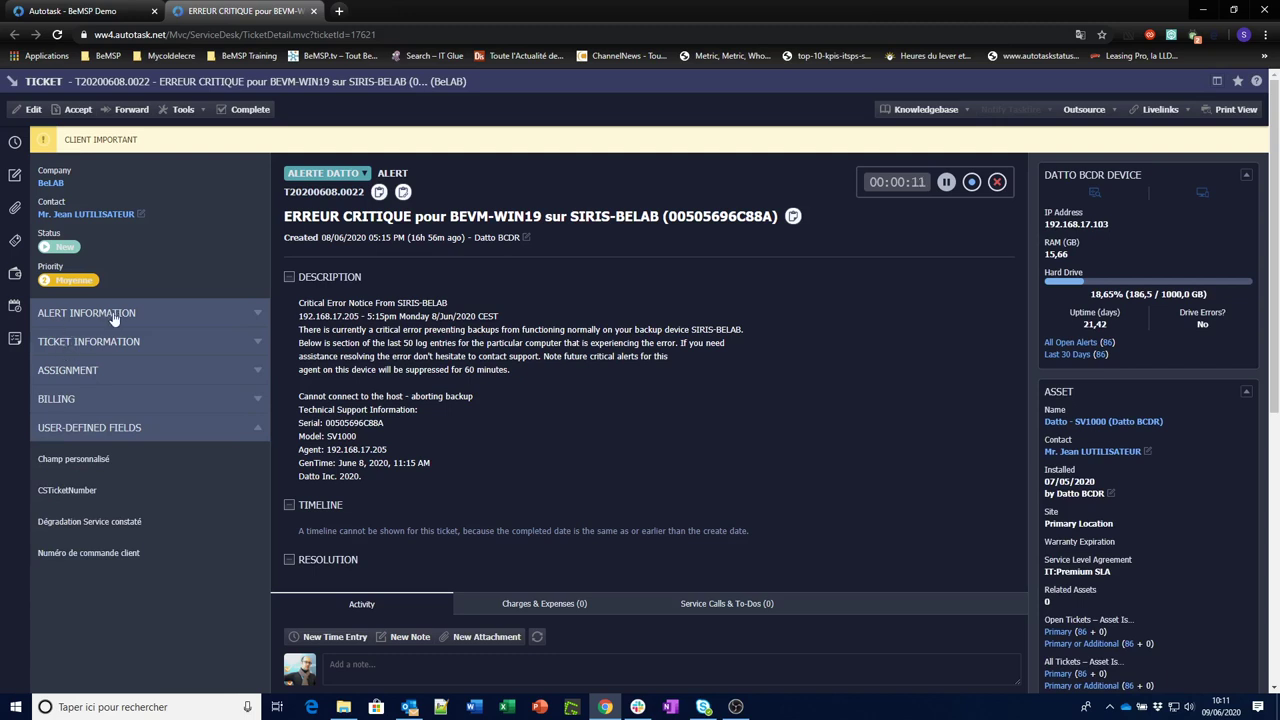
click(259, 314)
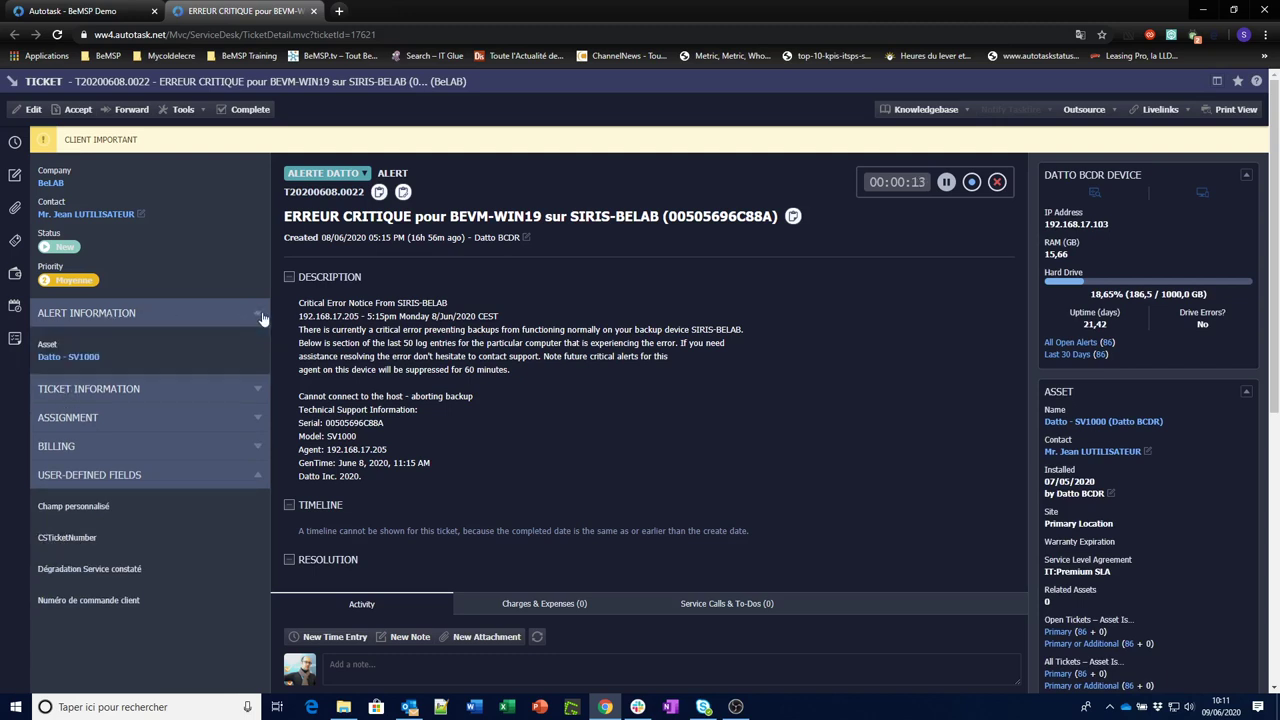
click(260, 316)
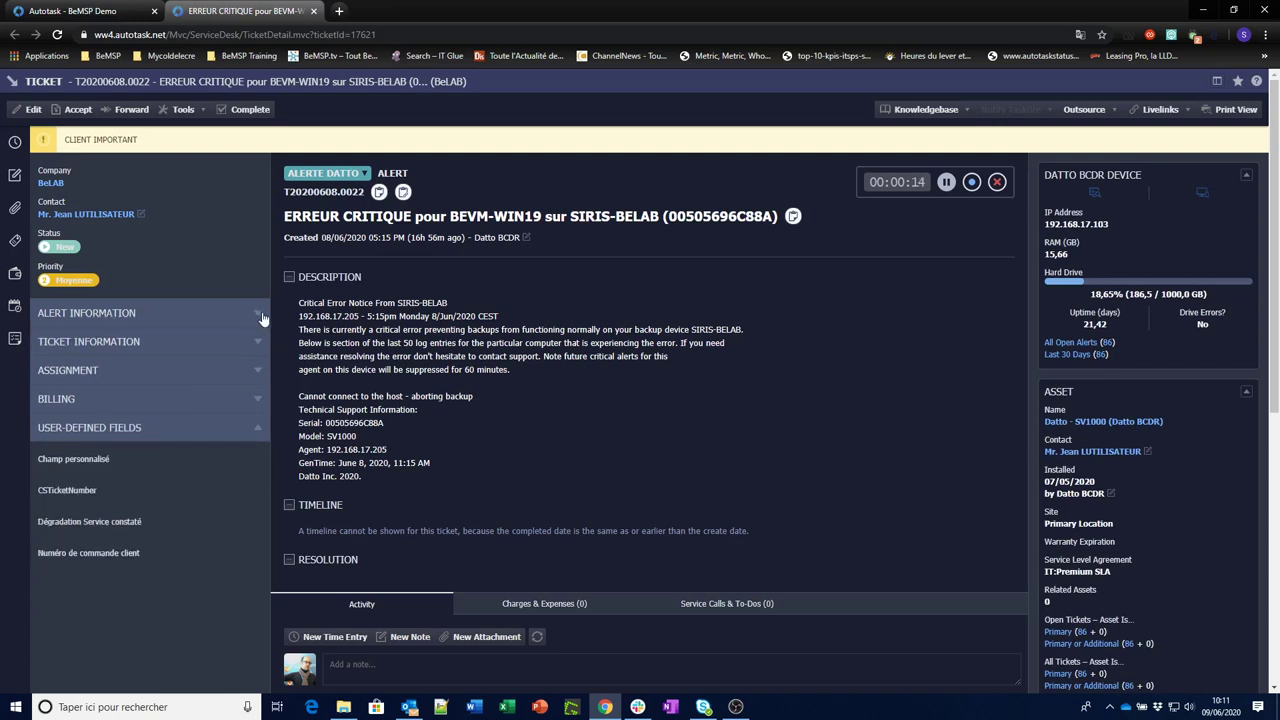
click(258, 401)
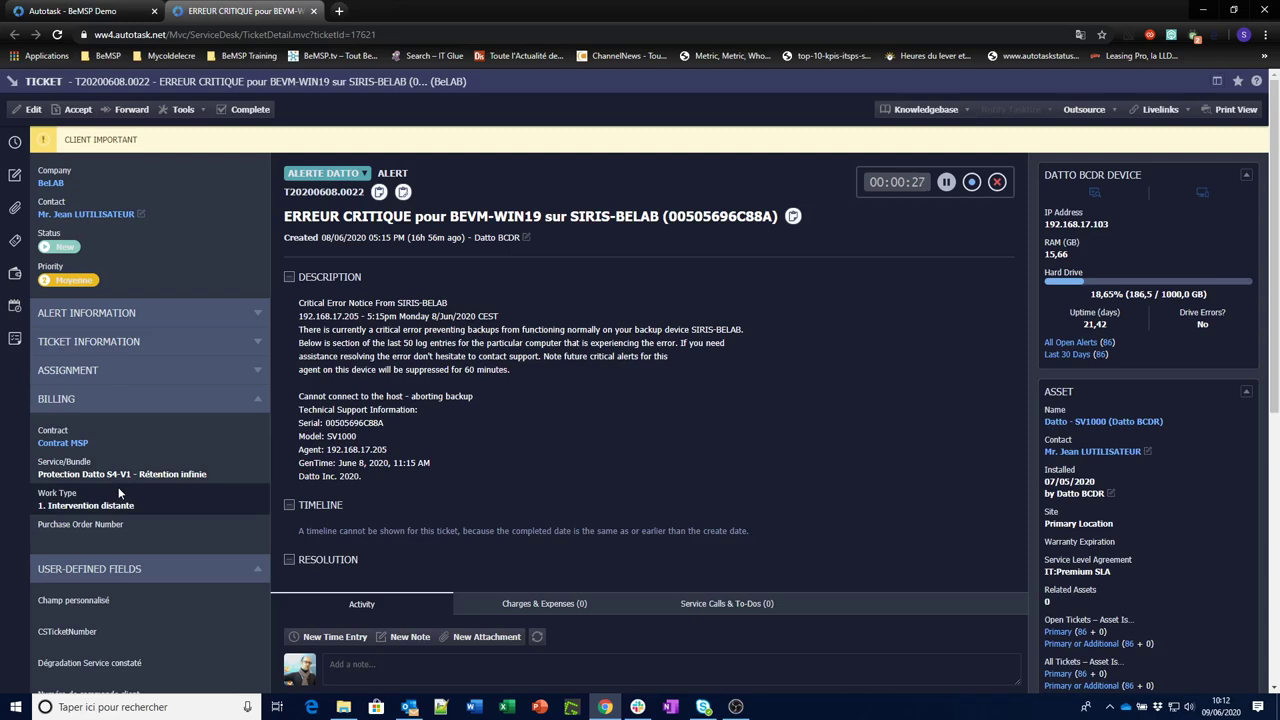
click(313, 10)
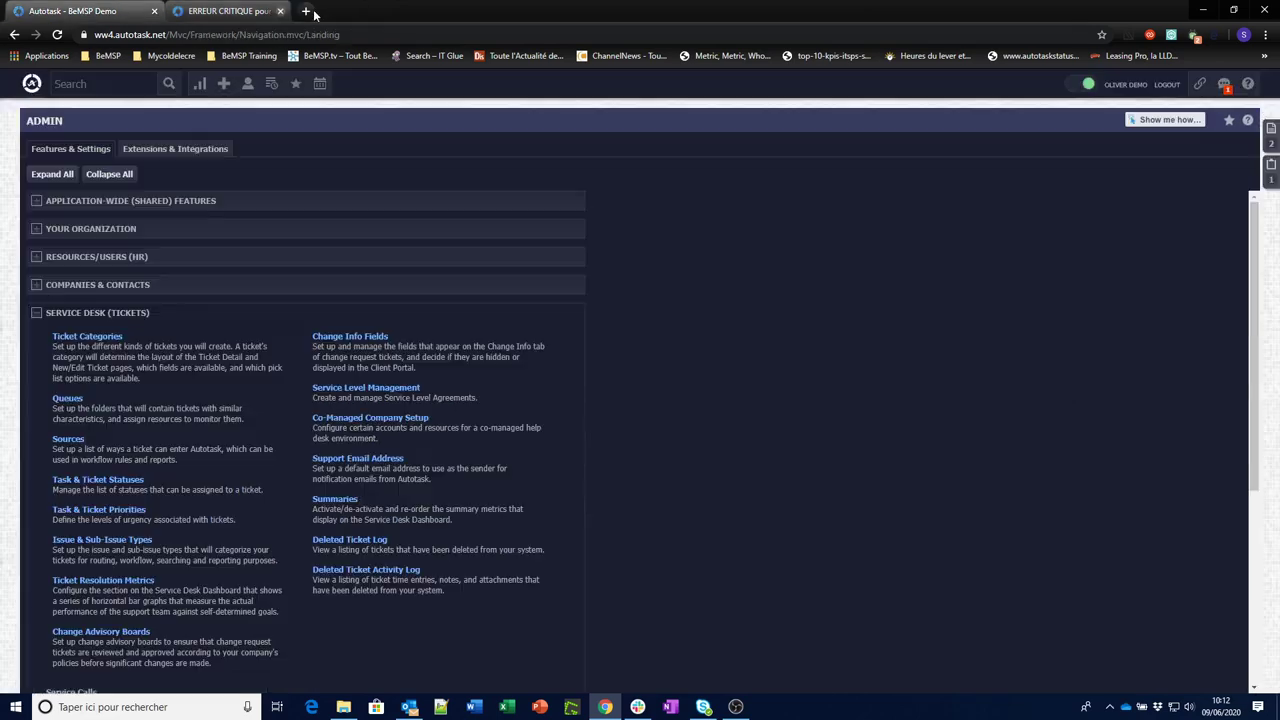
Step: Log out with the status changed to Out and open the IT Glue credential search on the login page
click(1167, 85)
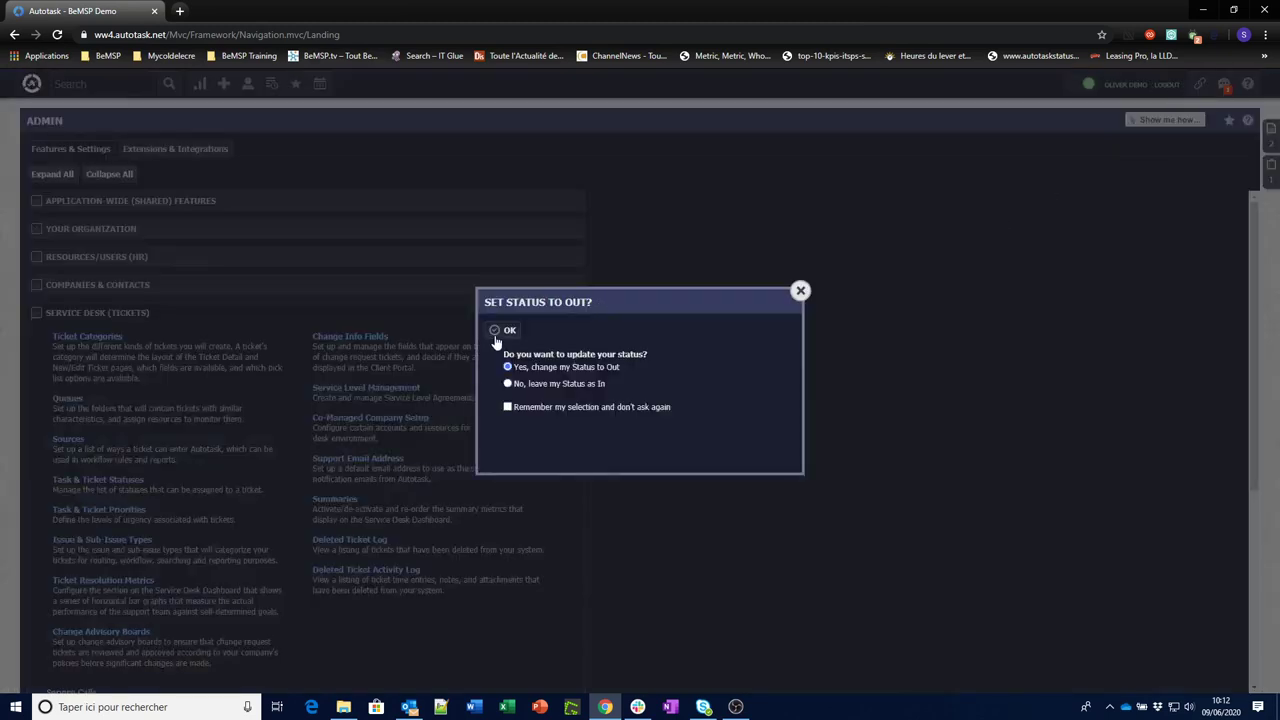
click(495, 334)
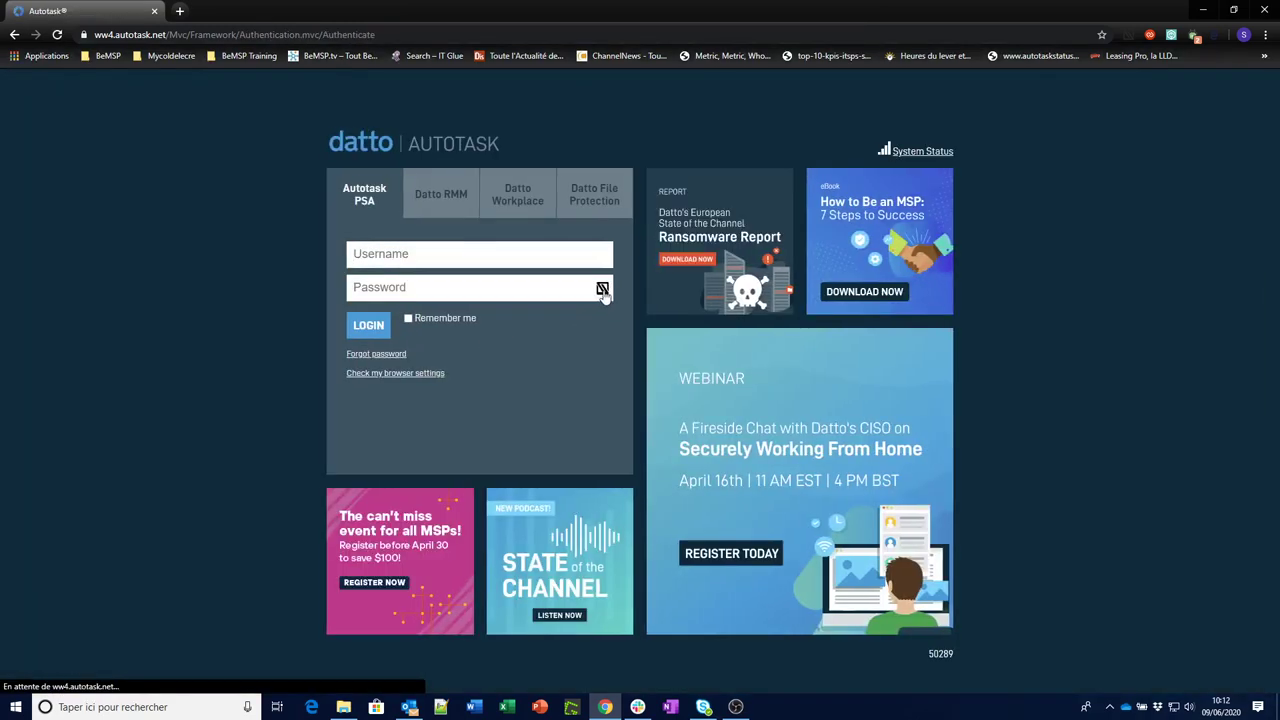
click(602, 290)
click(513, 349)
text(com)
key(BackSpace)
key(BackSpace)
key(BackSpace)
text(dsi coman)
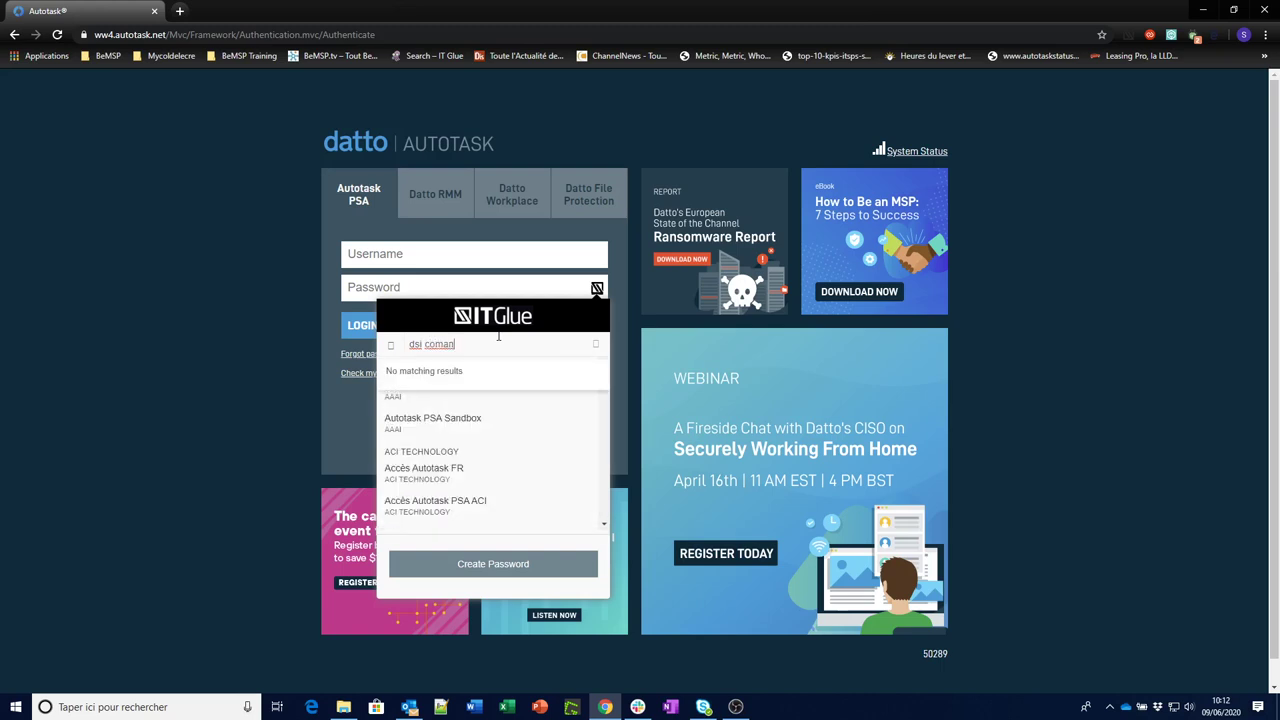
key(BackSpace)
key(BackSpace)
key(BackSpace)
key(BackSpace)
key(BackSpace)
key(BackSpace)
key(BackSpace)
Step: Search the stored credentials for "compte comana", fill in the username and password from Compte BeMSP Demo CoManage, and log in
text(compte com)
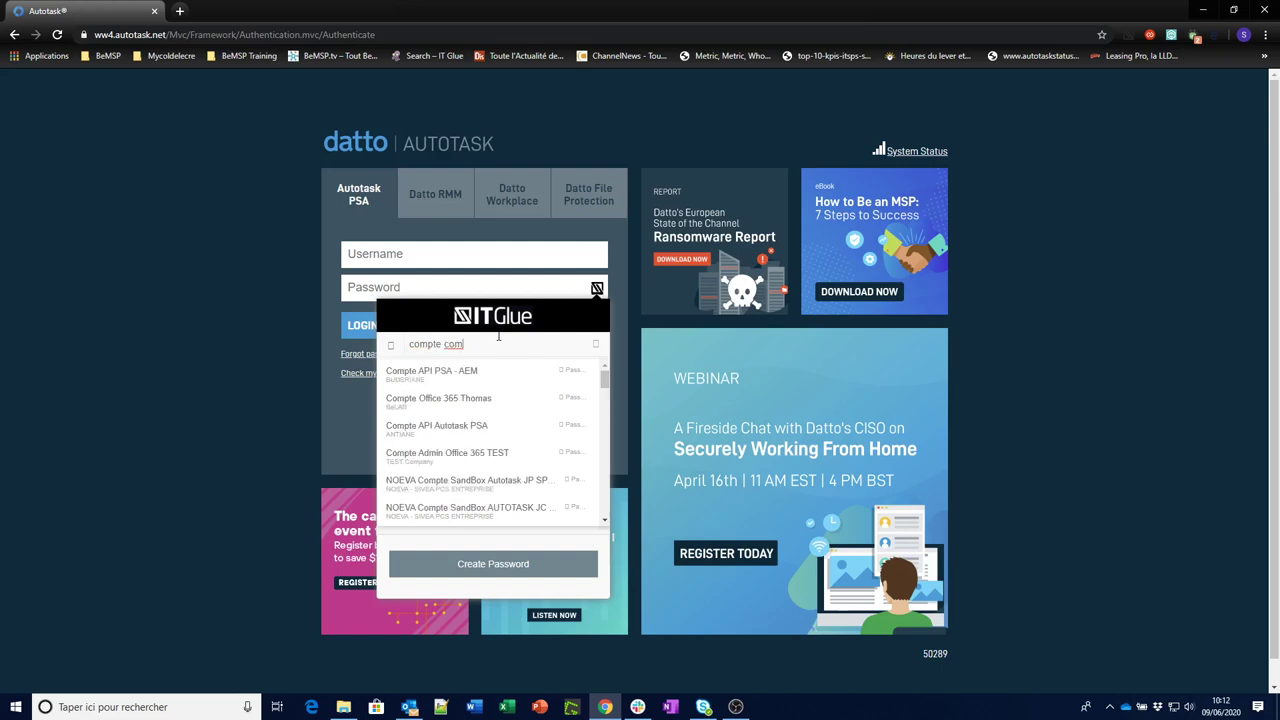
text(ana)
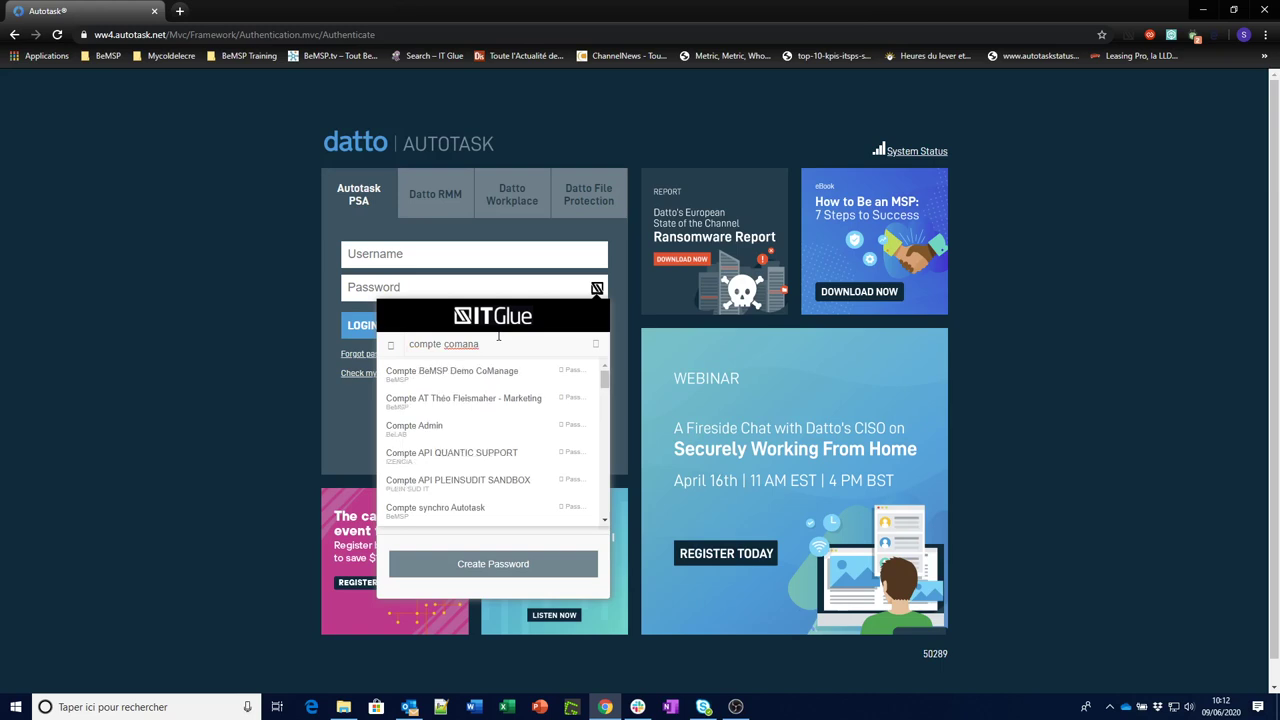
click(501, 377)
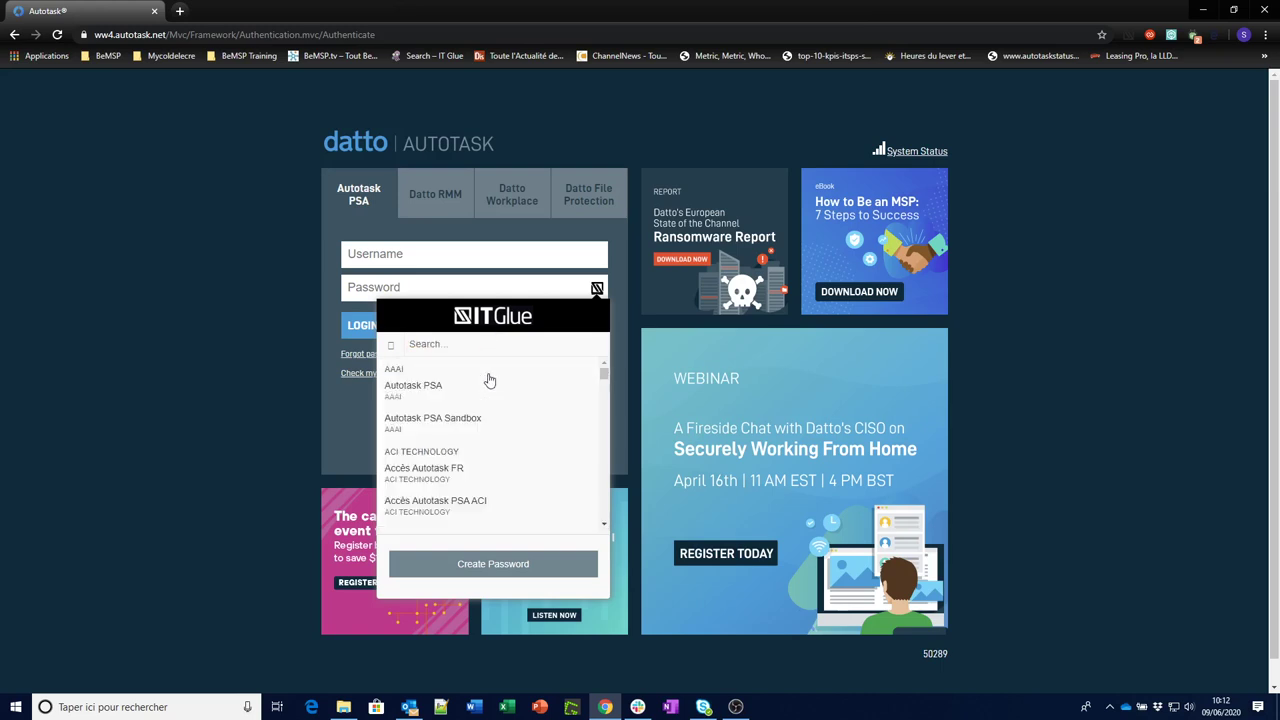
click(486, 378)
click(370, 326)
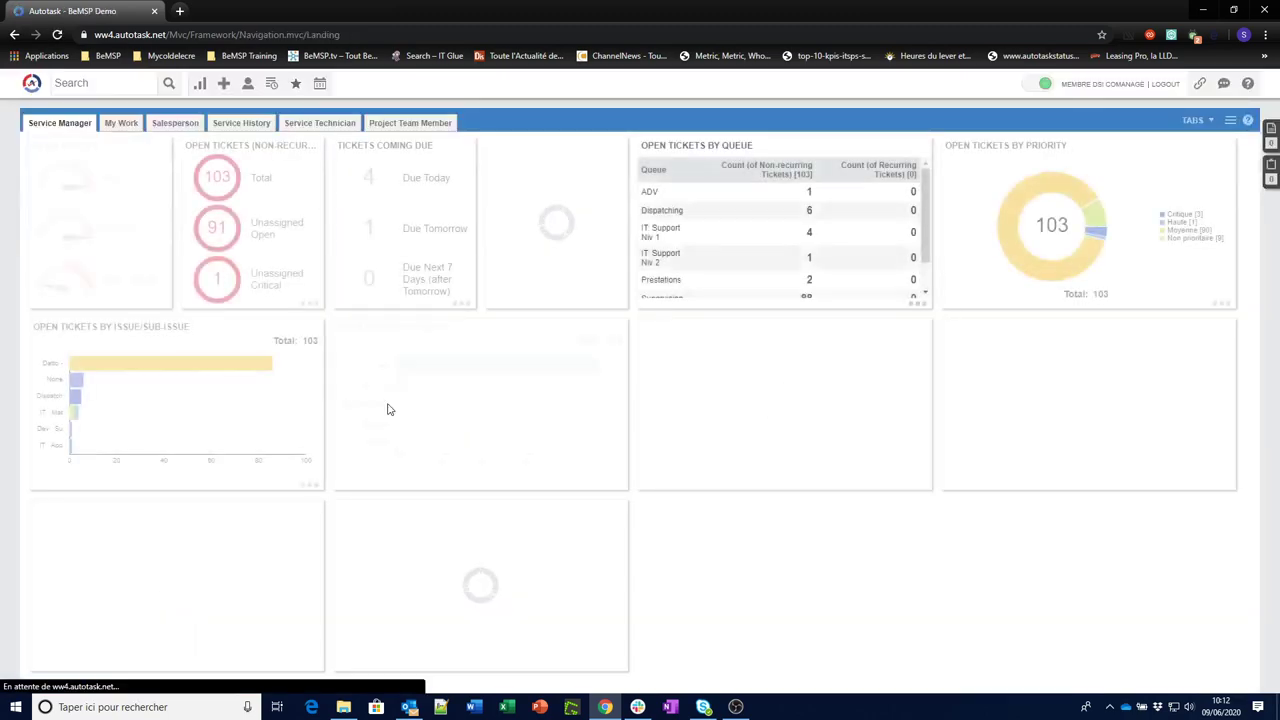
Step: Open the CRM company search and list the active companies available to the co-managed account
click(31, 85)
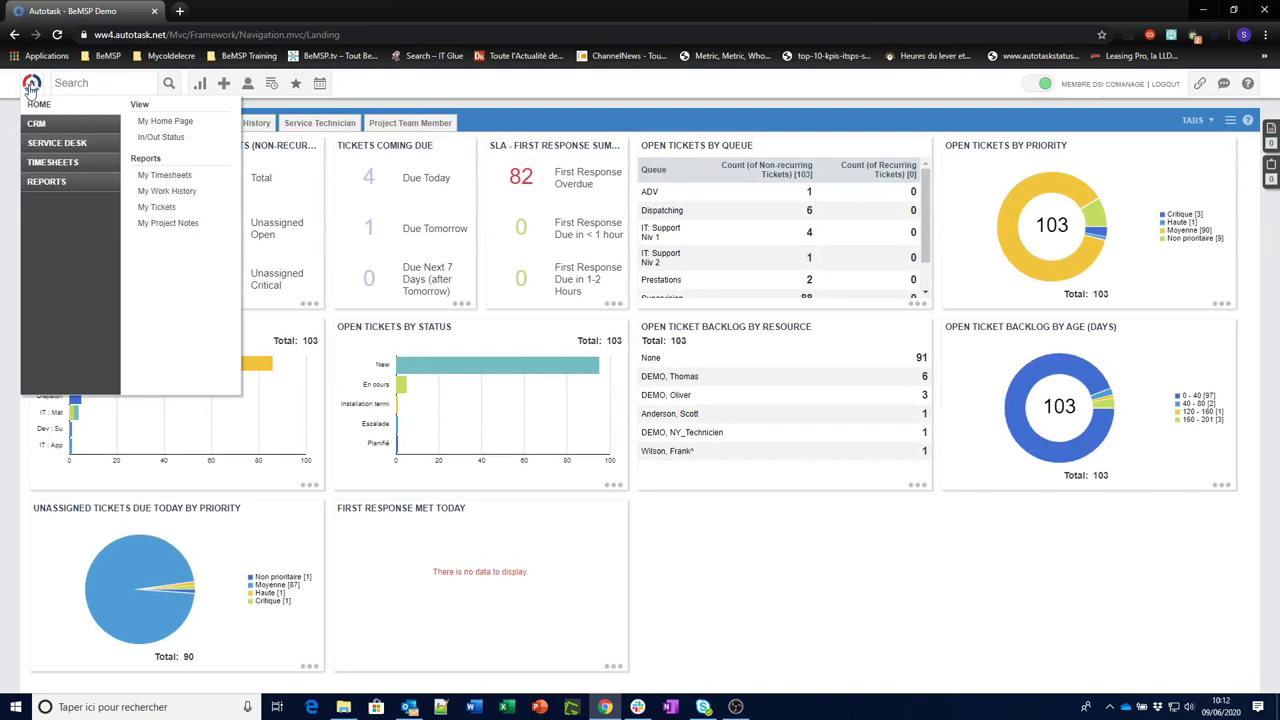
click(35, 124)
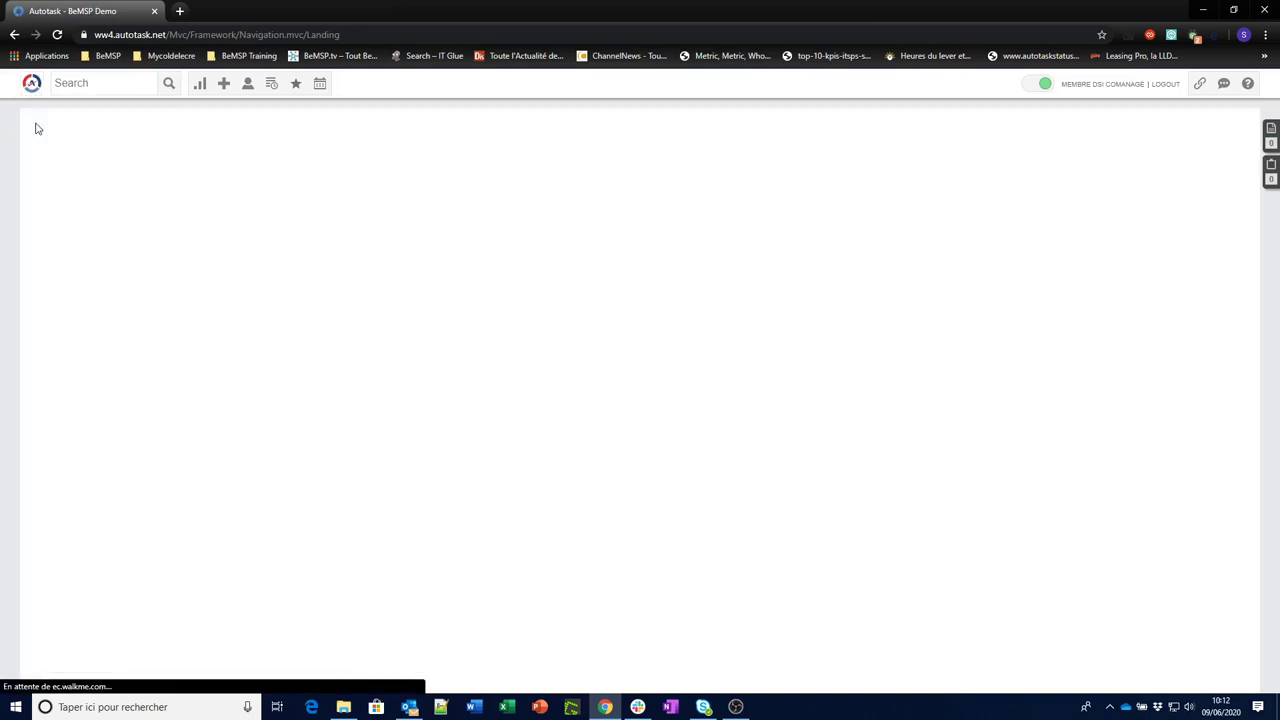
click(1225, 153)
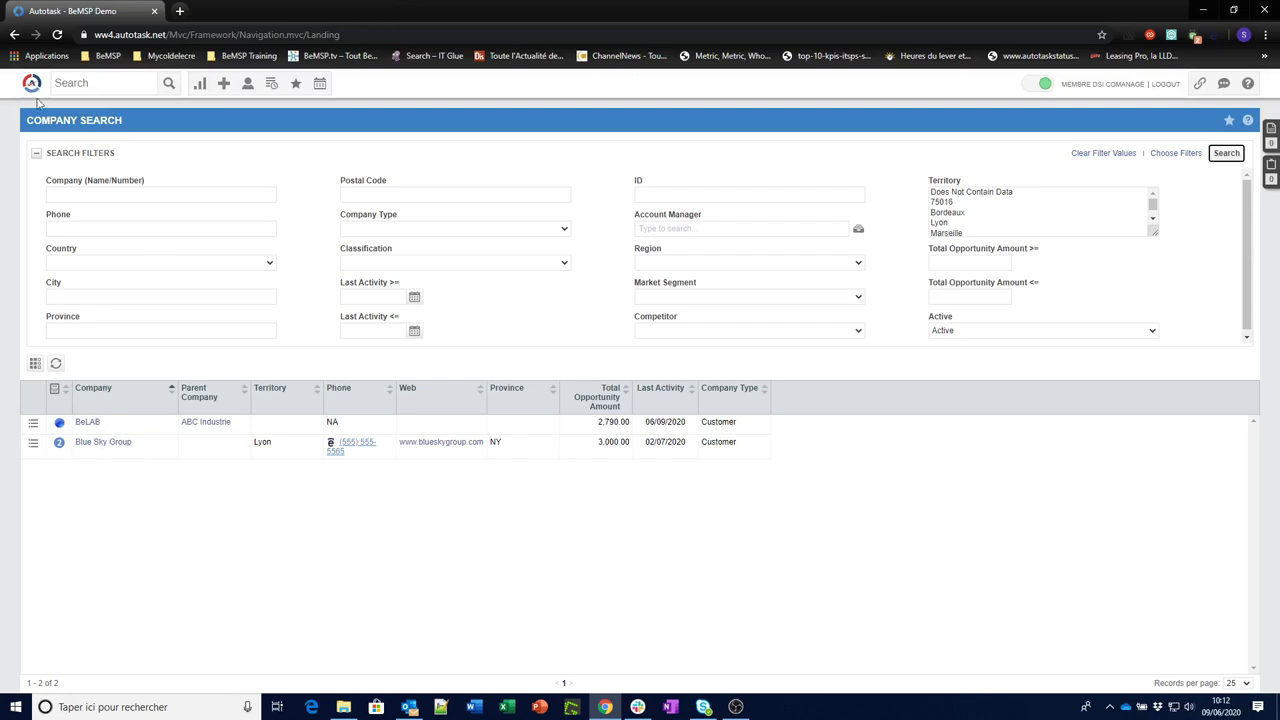
Step: Check which Service Desk entries and global search options the co-managed account is offered
mouse_move(32, 84)
mouse_move(55, 146)
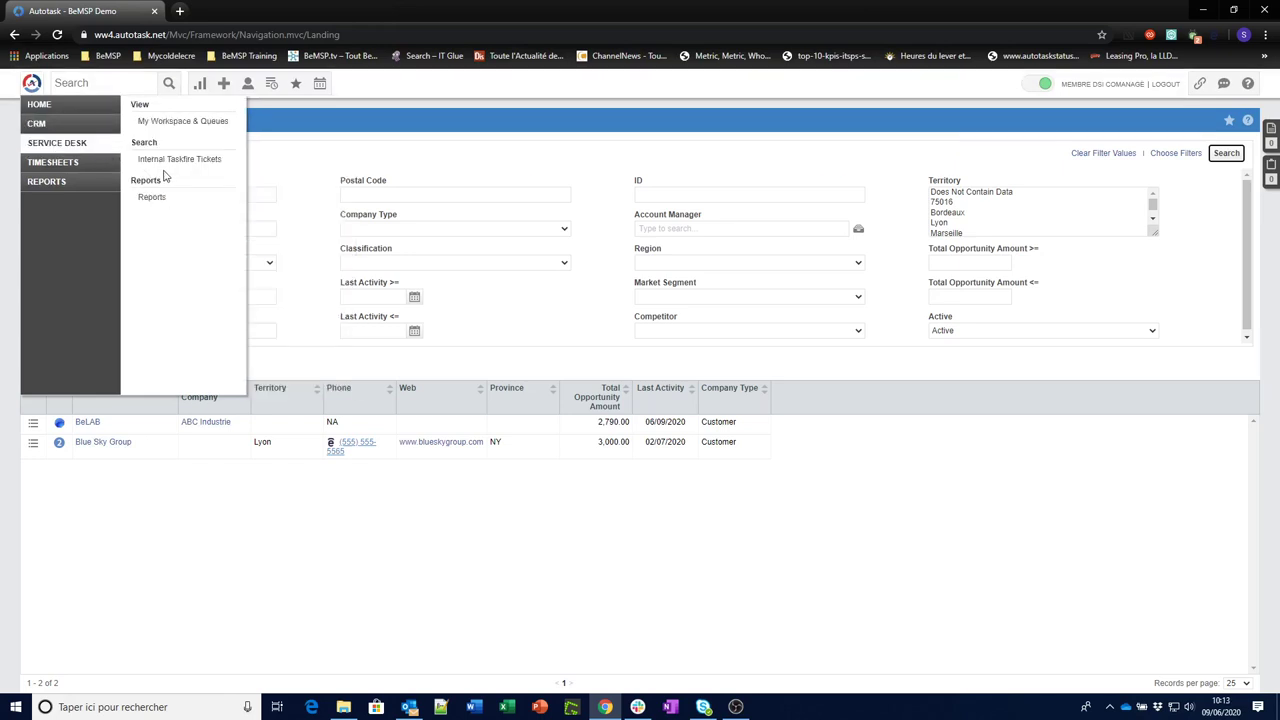
click(110, 83)
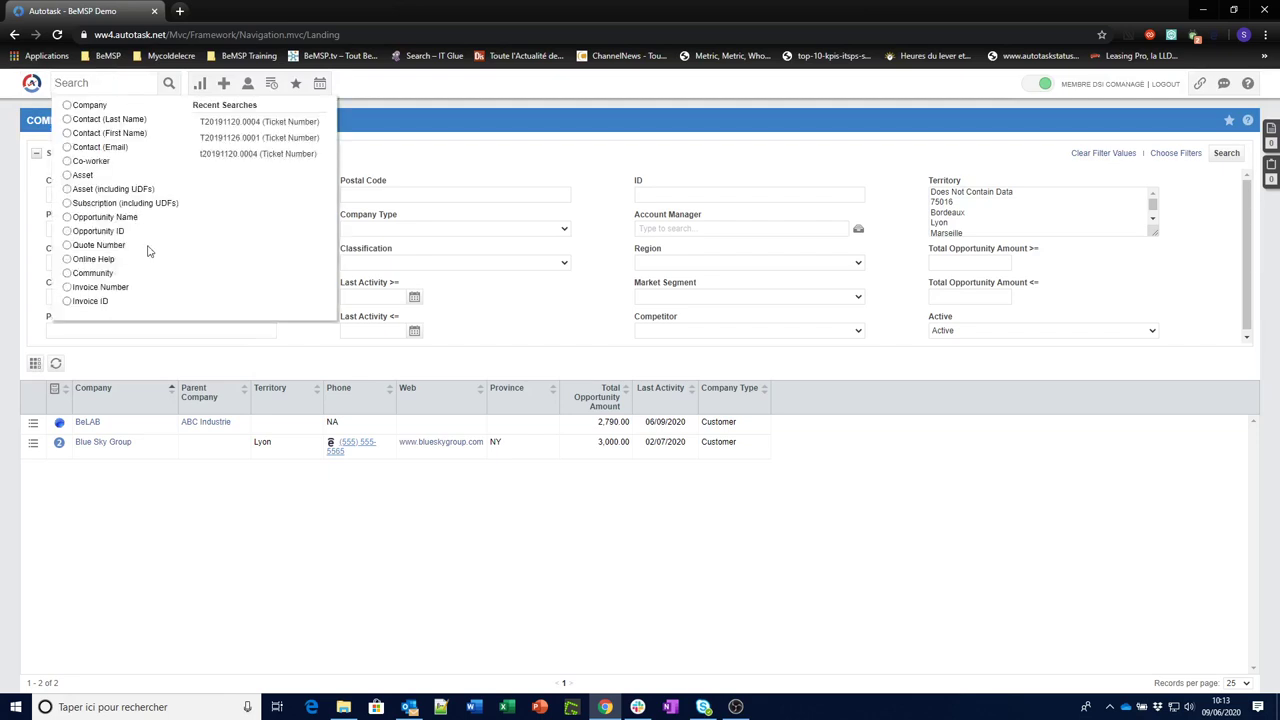
Step: Open the company BeLAB, list its tickets, and go to page 200 of the list
click(88, 423)
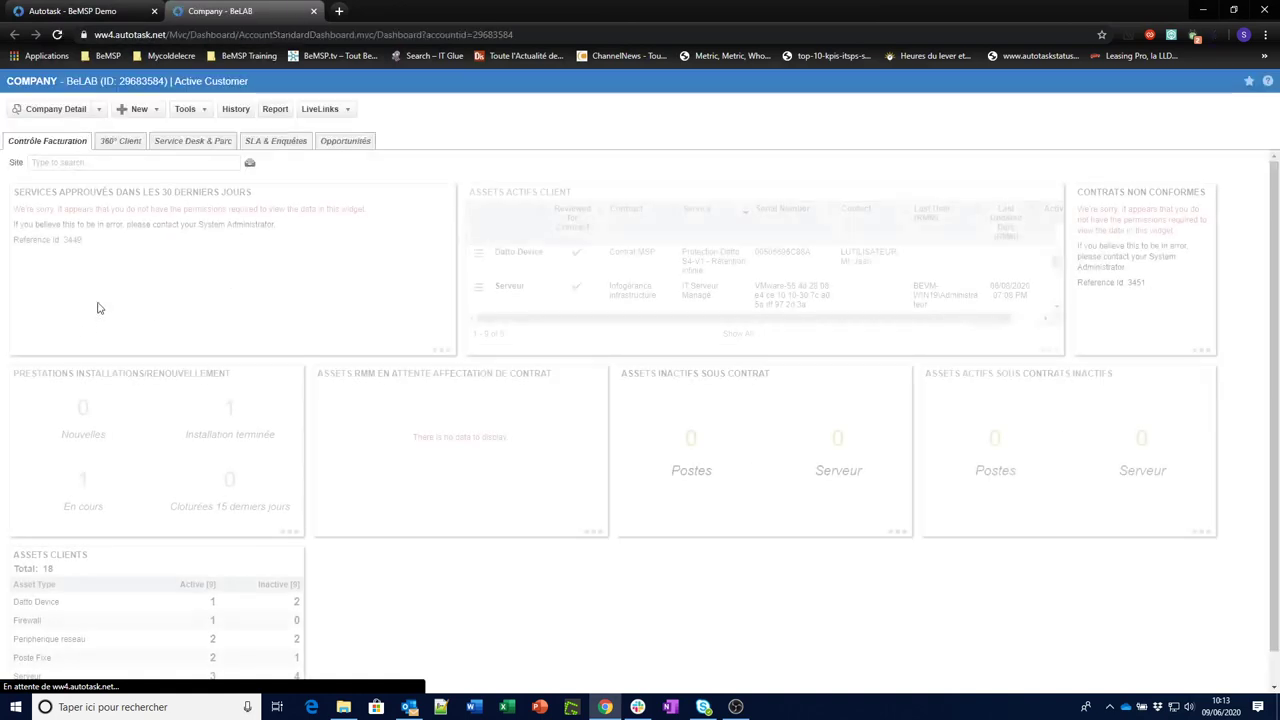
click(99, 110)
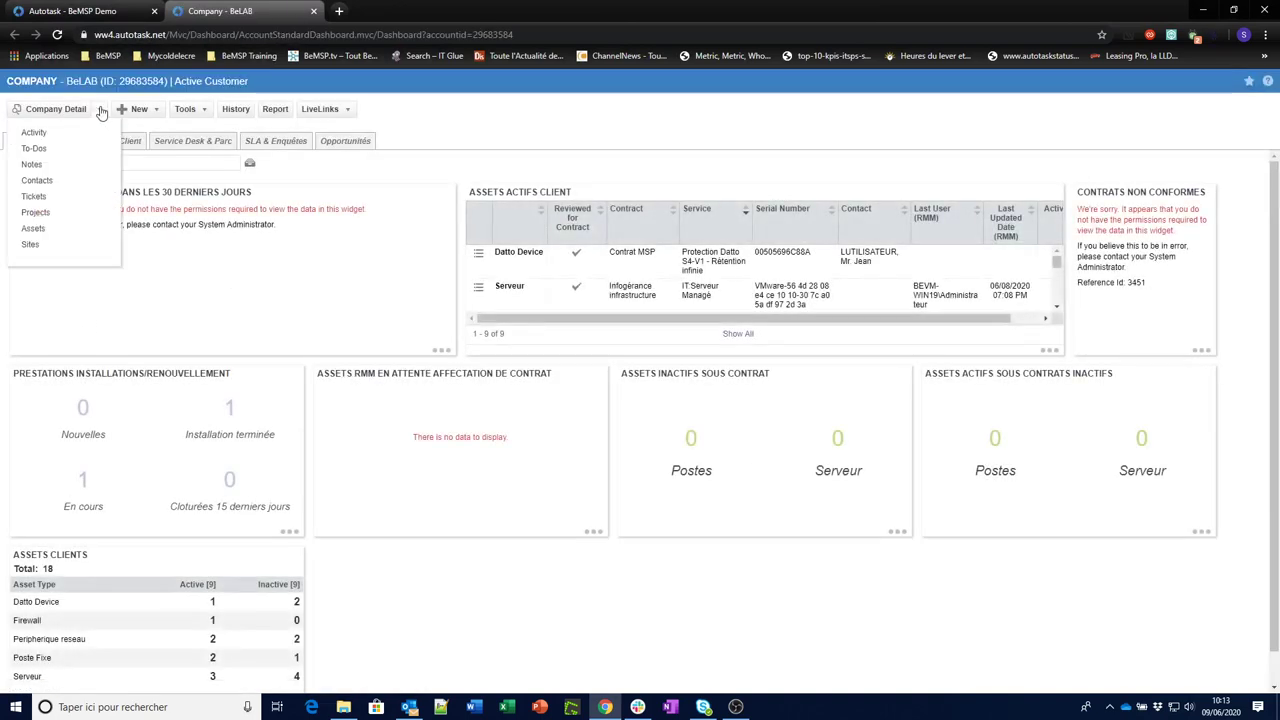
click(47, 194)
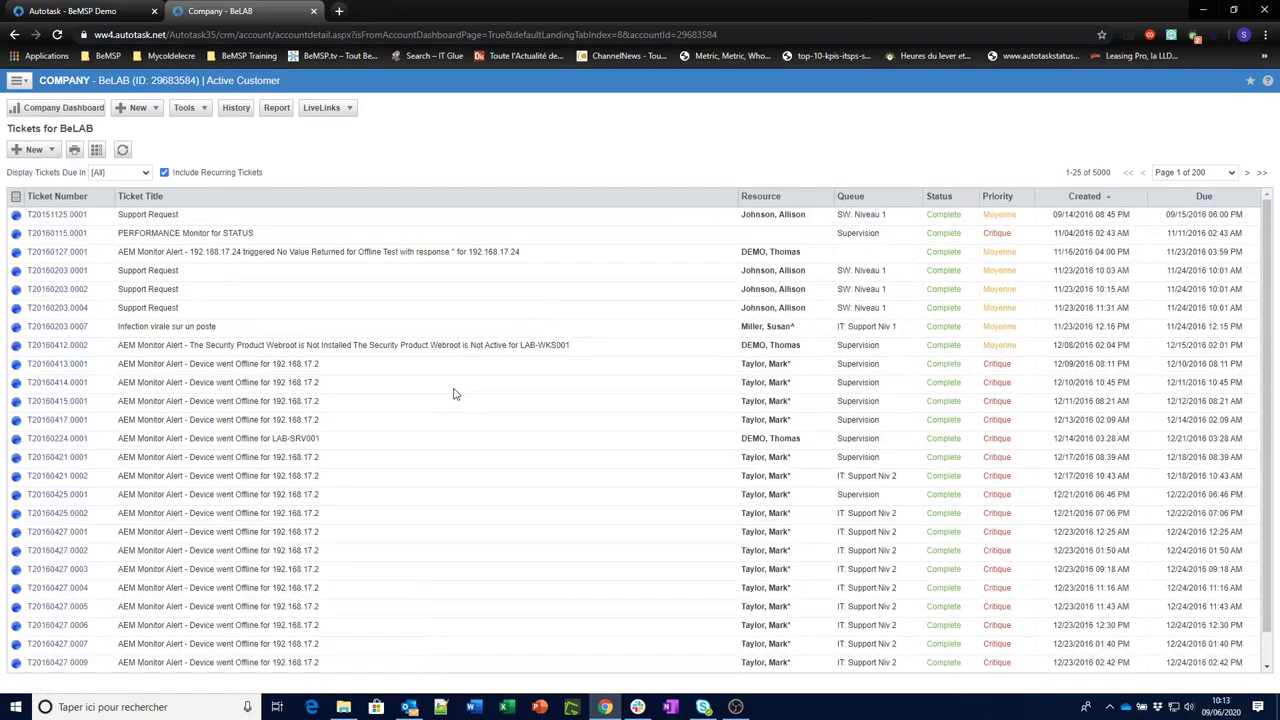
click(1197, 174)
scroll(1195, 380, down, 2)
click(1200, 379)
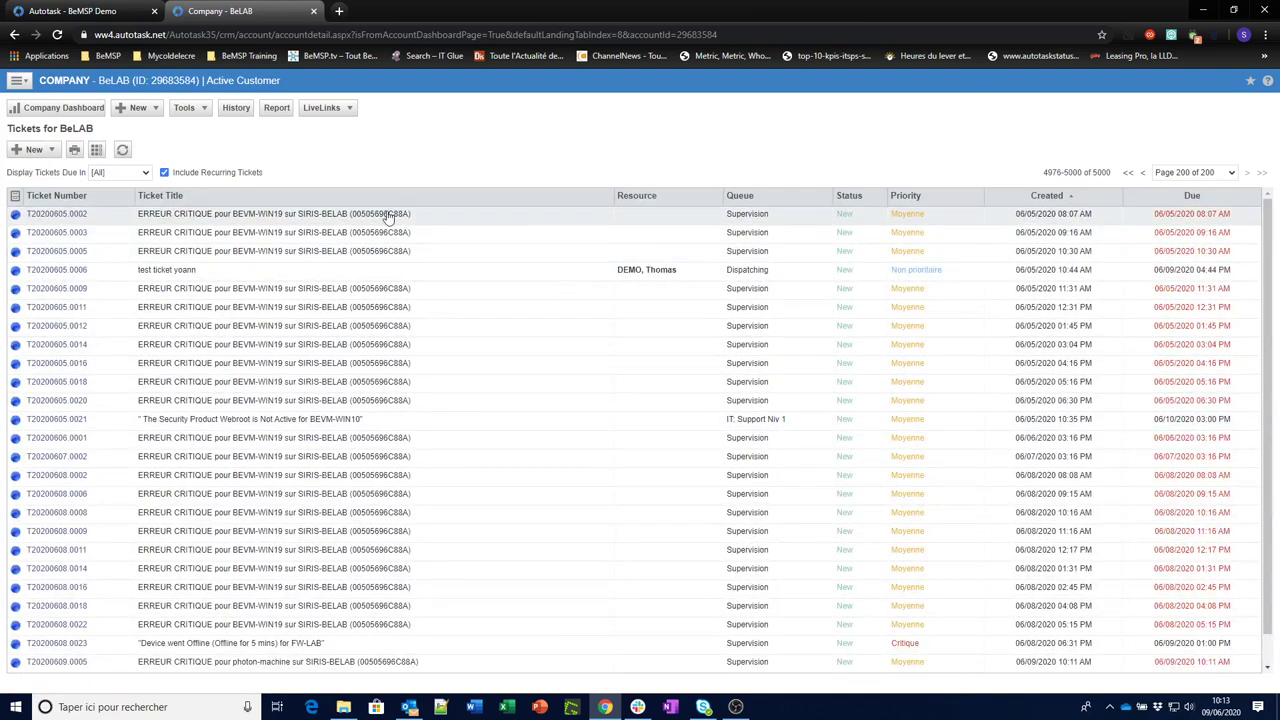
Step: Open ticket T20200605.0002 and examine its ticket category and its Qualification, Informations clés and Affectation sections
click(279, 219)
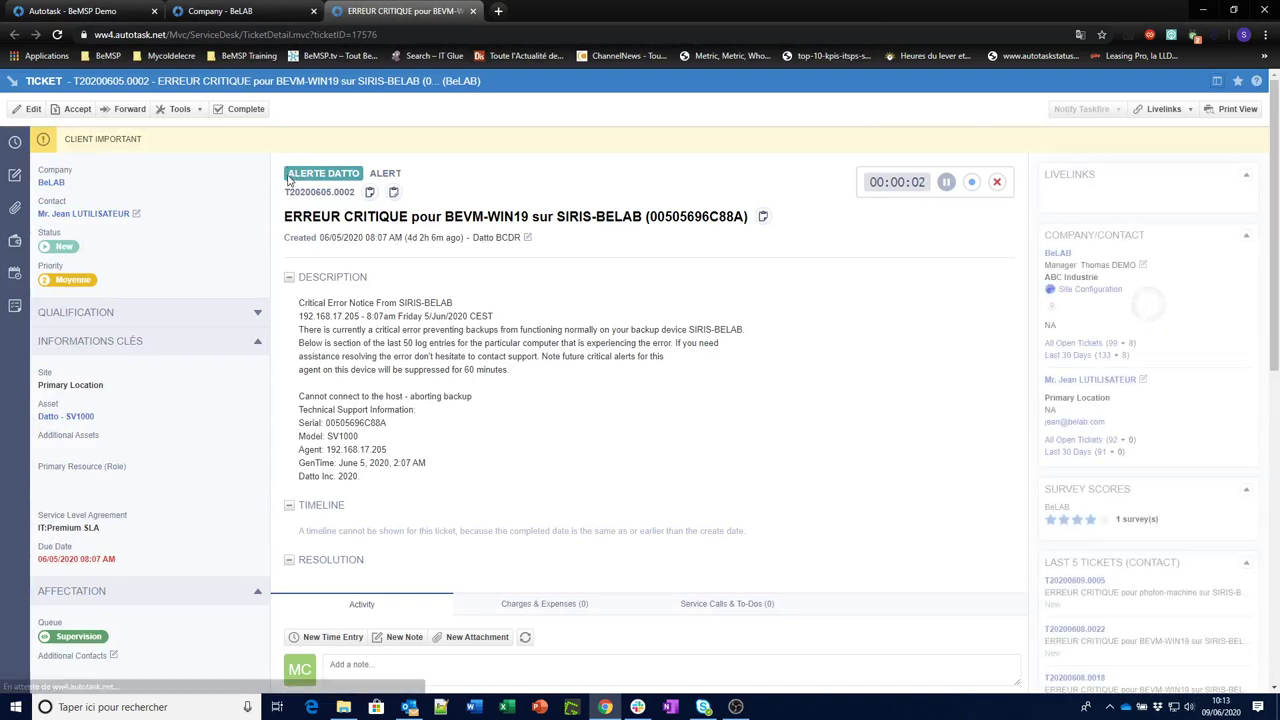
drag(288, 175, 356, 173)
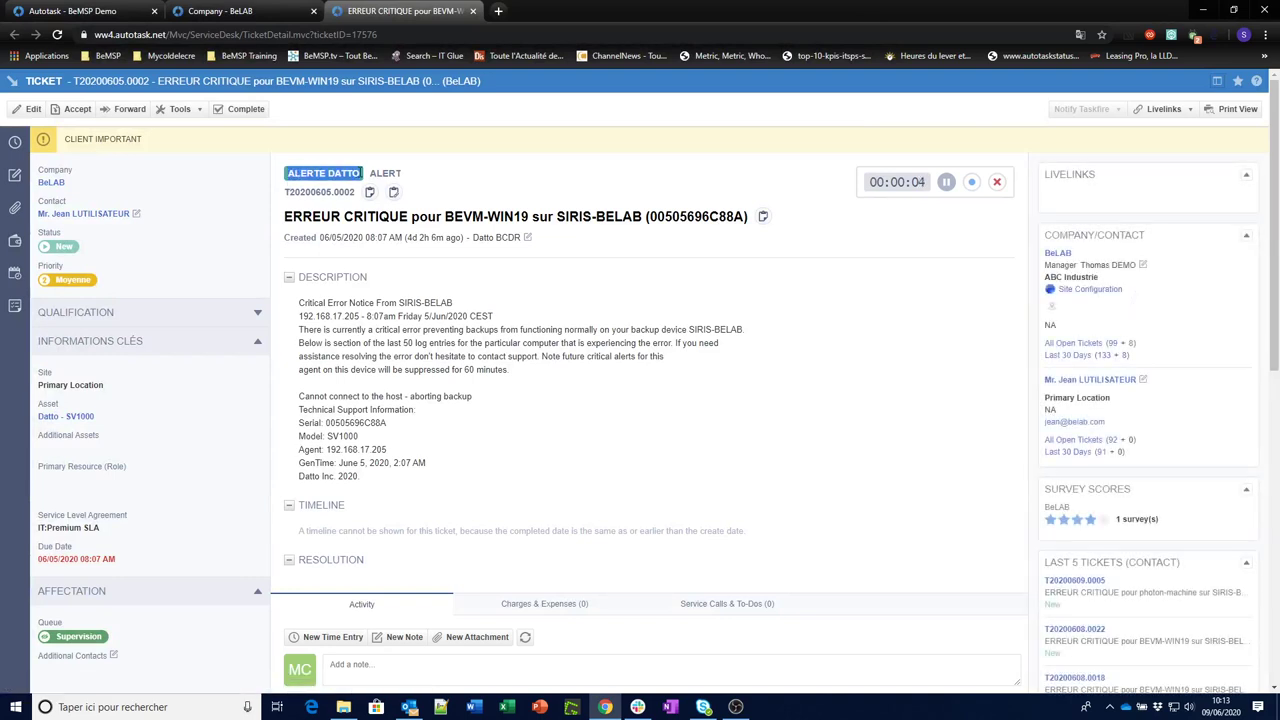
click(257, 341)
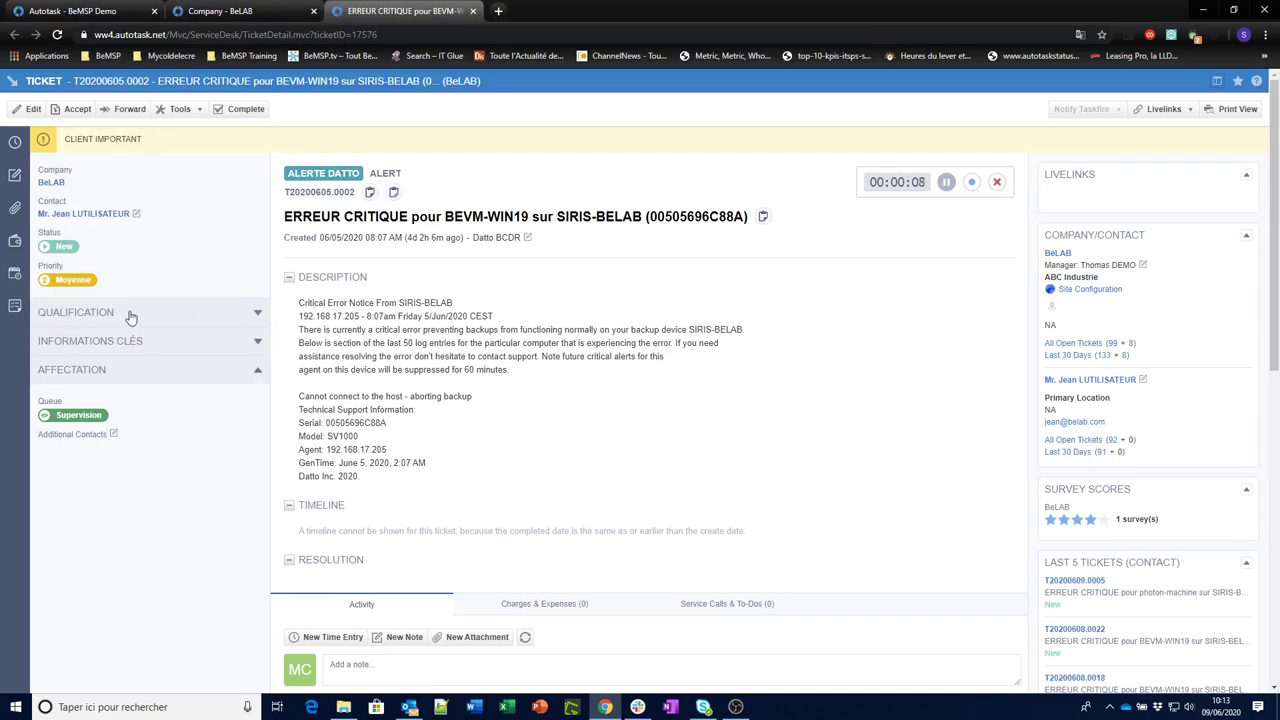
click(257, 313)
click(257, 313)
click(259, 343)
click(259, 344)
click(259, 372)
click(259, 372)
click(257, 344)
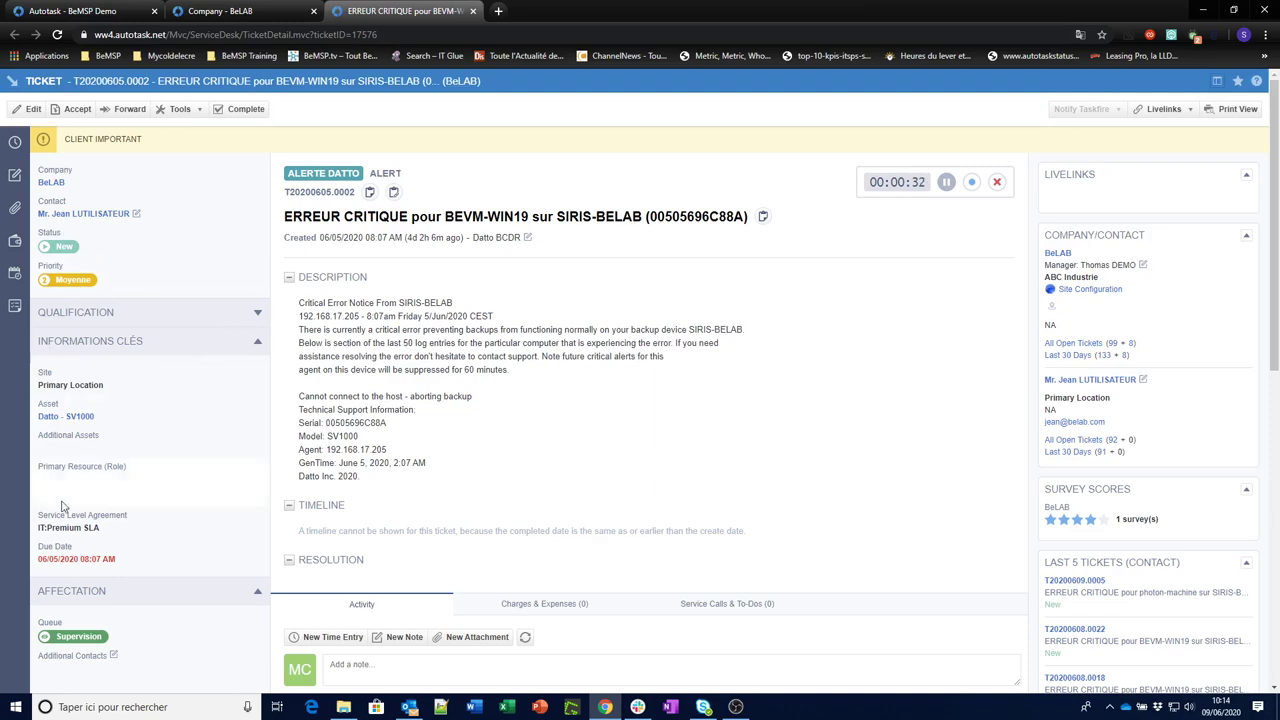
Step: Review the ticket's activity notes and asset details, and return to the home dashboard, closing the ticket and company pages
drag(1276, 270, 1225, 589)
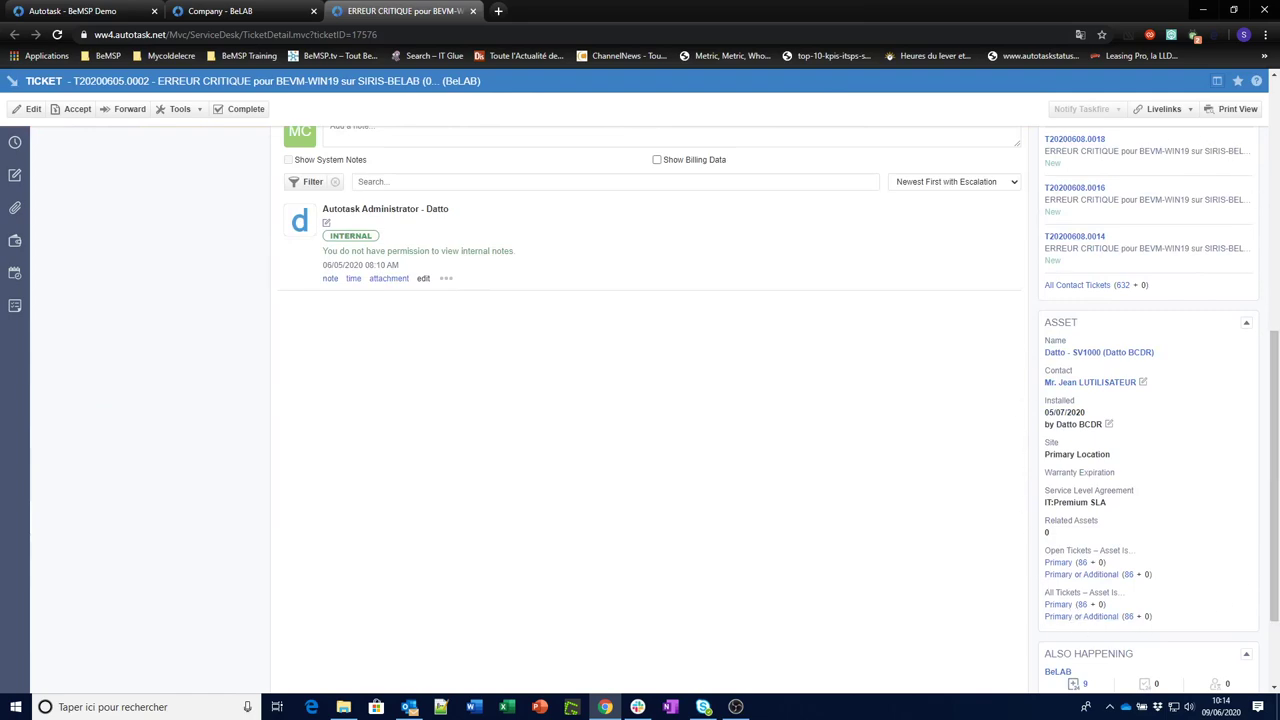
scroll(1270, 470, up, 4)
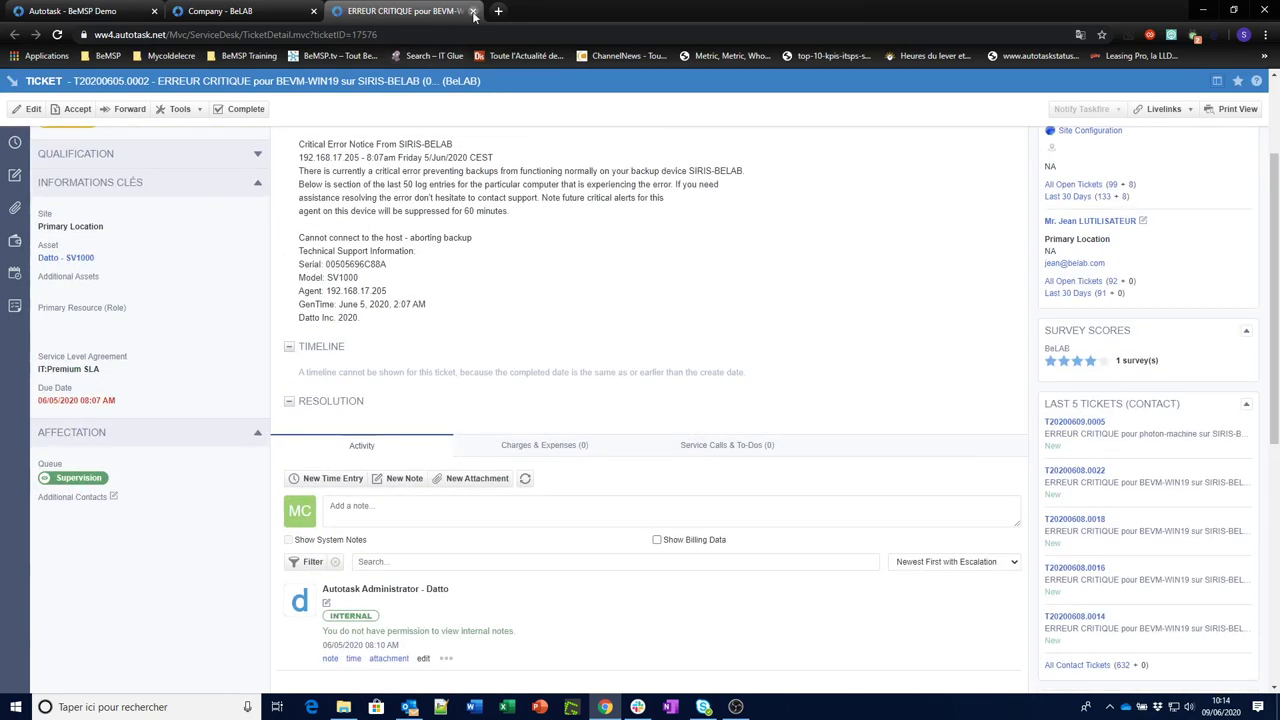
click(473, 11)
click(312, 11)
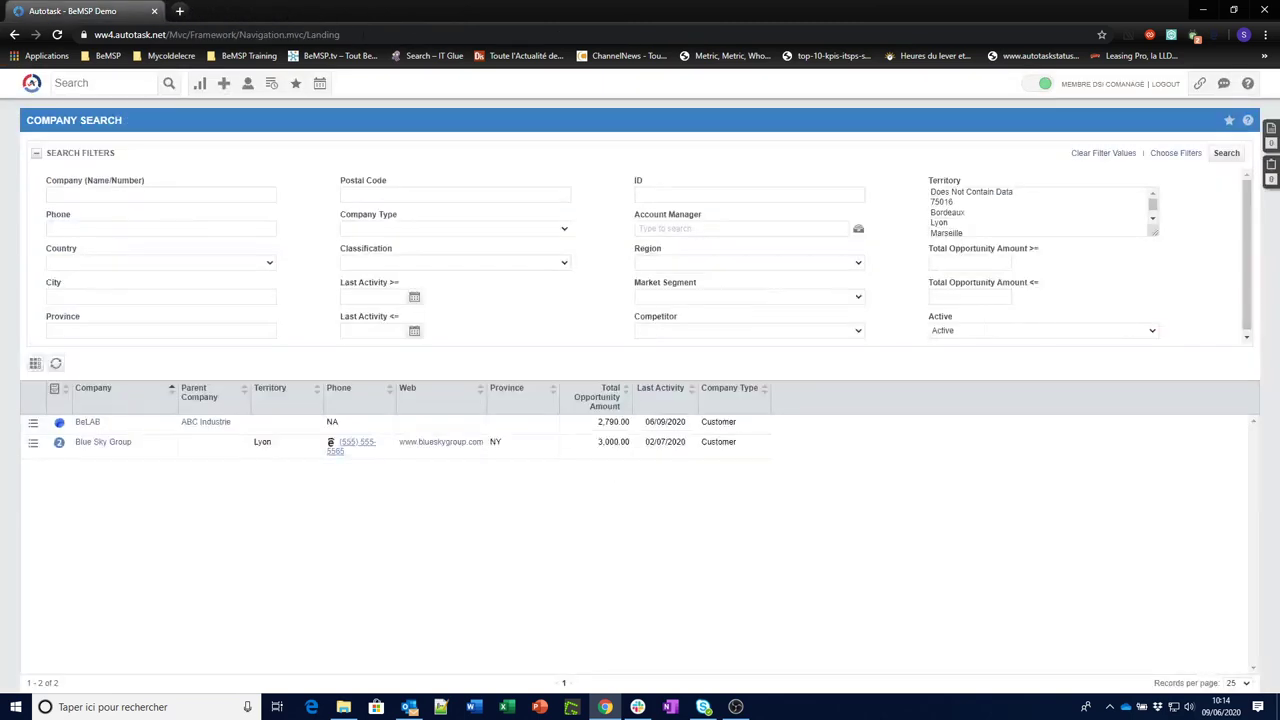
click(31, 86)
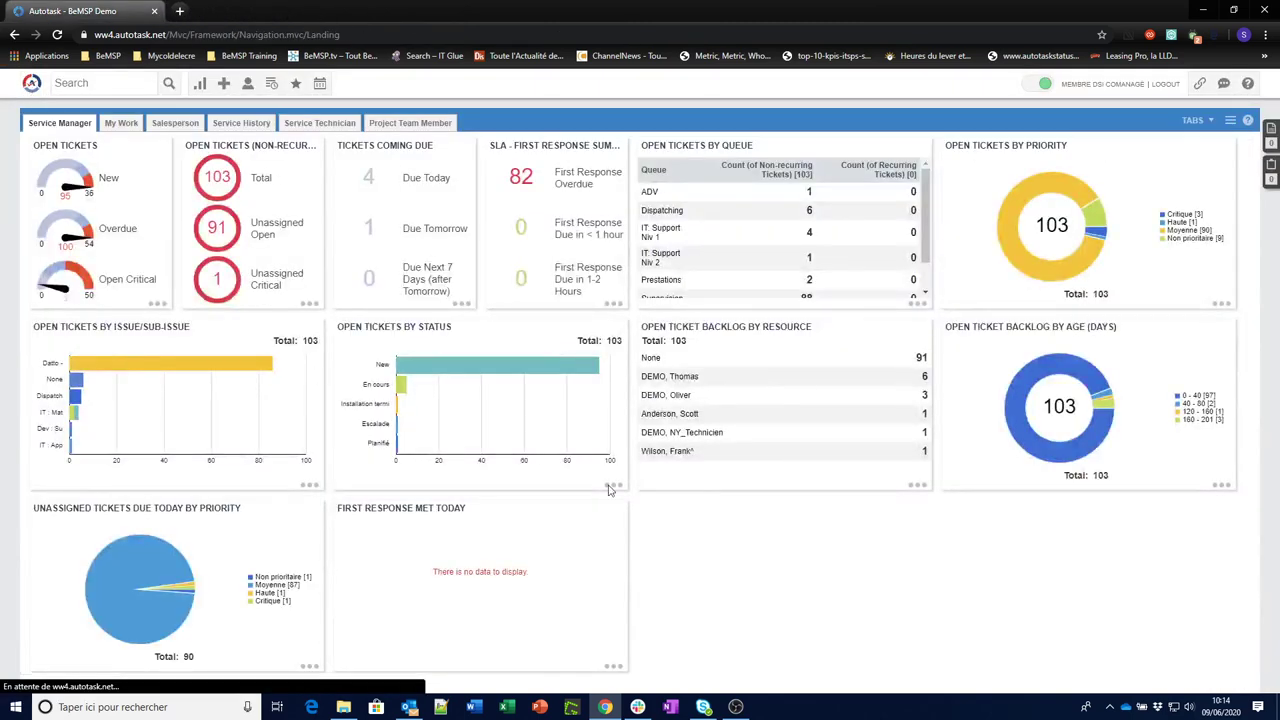